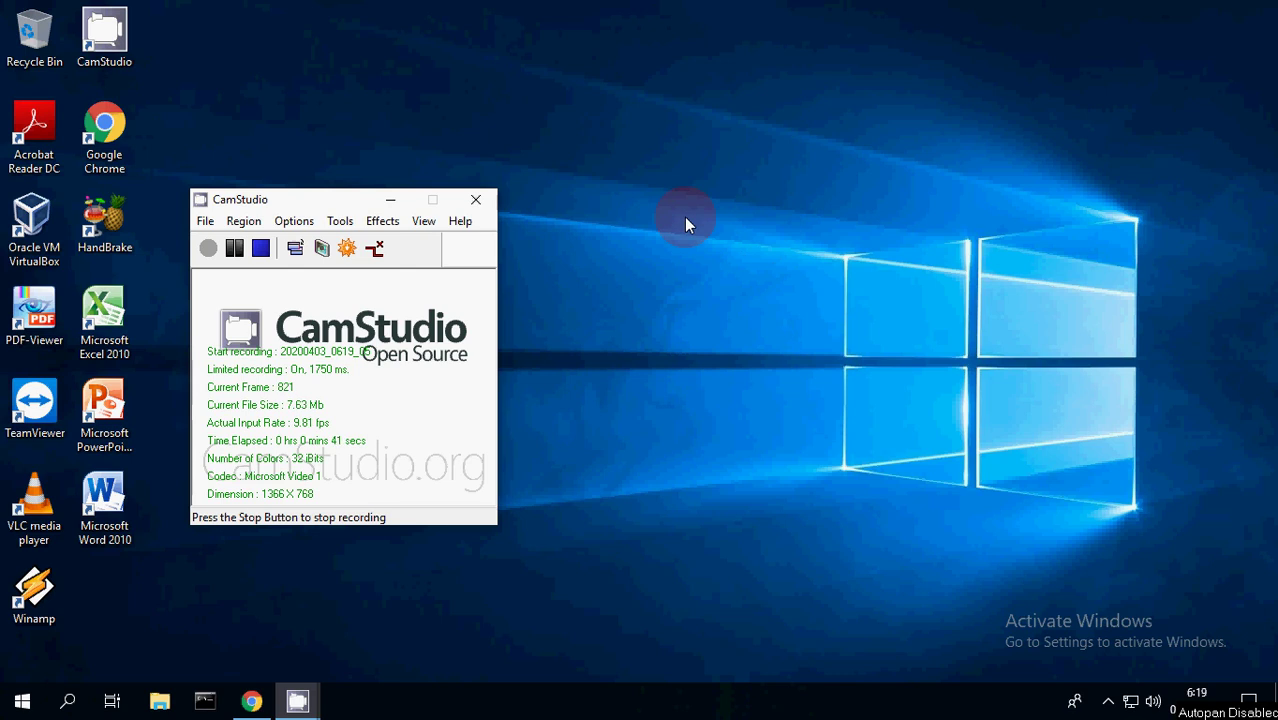
- Minimize the CamStudio window and refresh the desktop
click(392, 198)
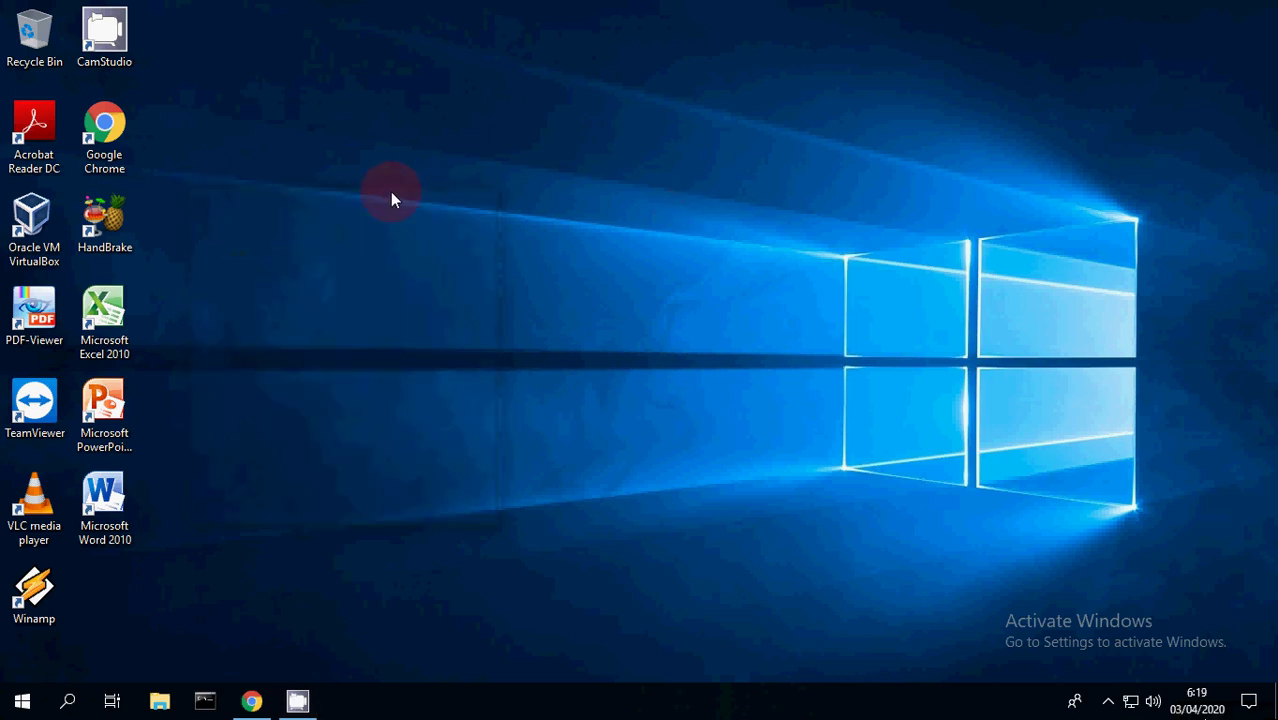
right_click(437, 88)
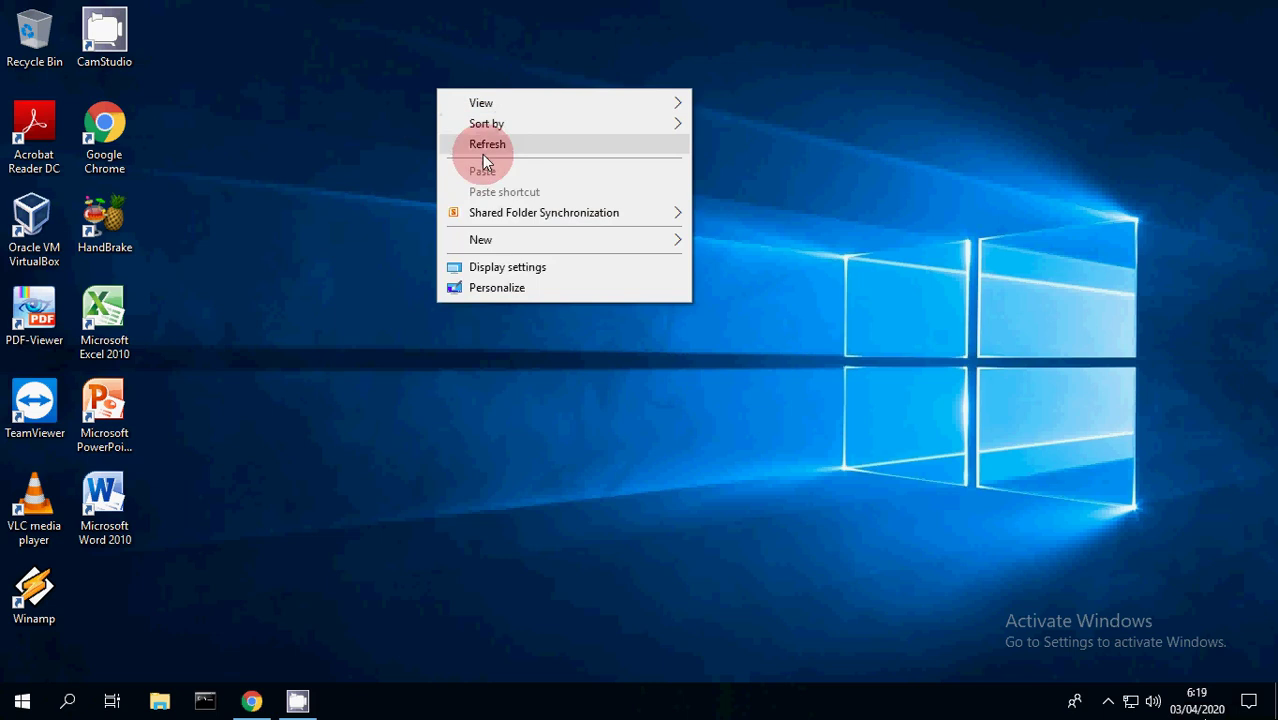
click(481, 146)
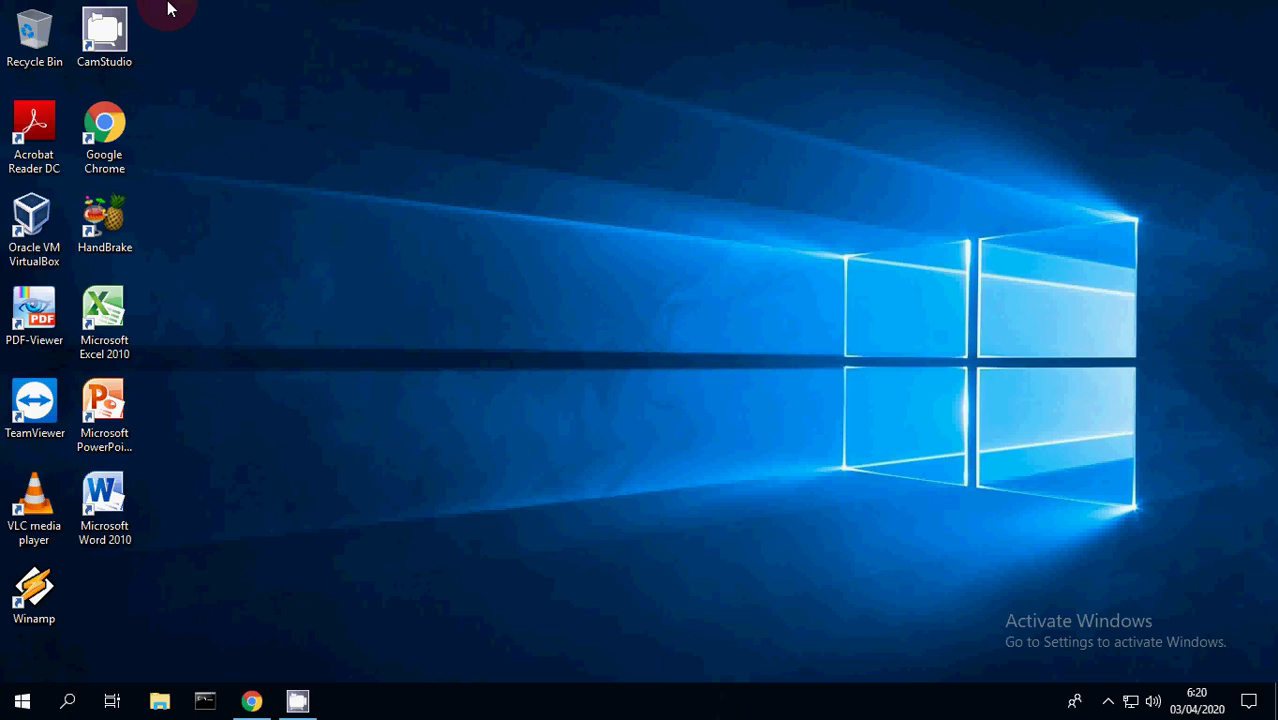
right_click(359, 72)
click(409, 130)
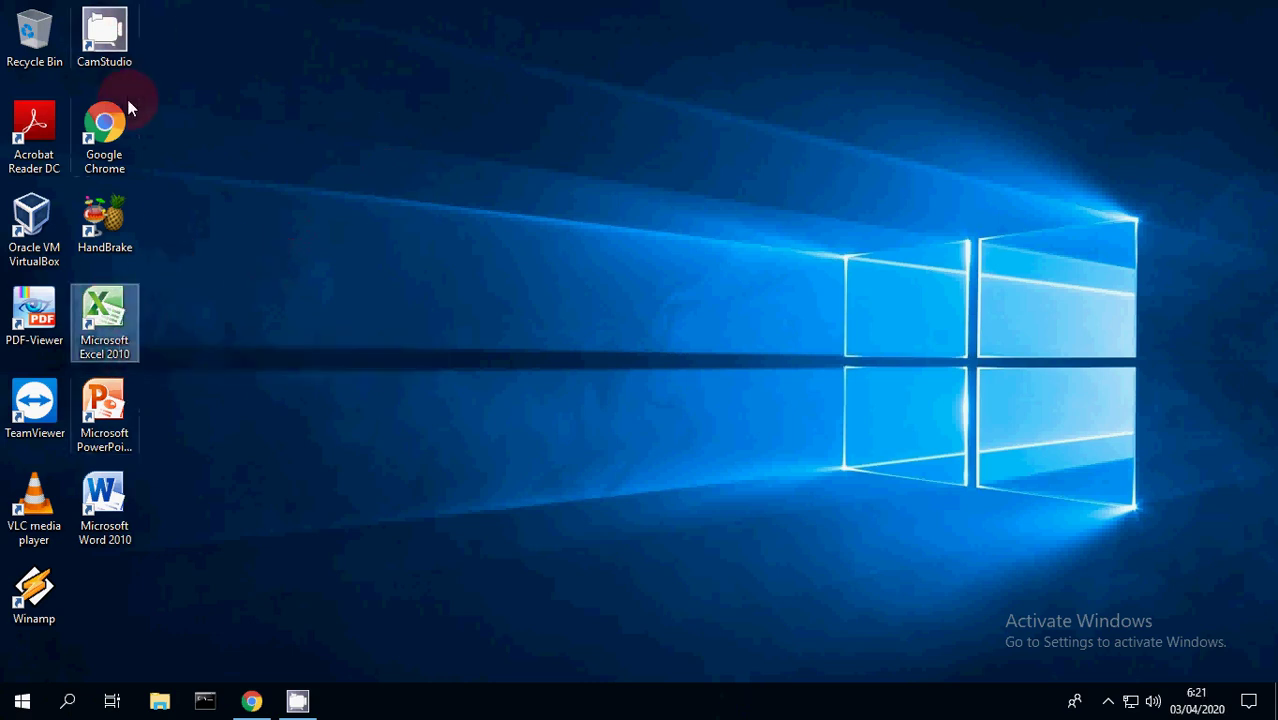
- Open Microsoft Excel 2010 from its desktop shortcut
right_click(99, 302)
click(143, 318)
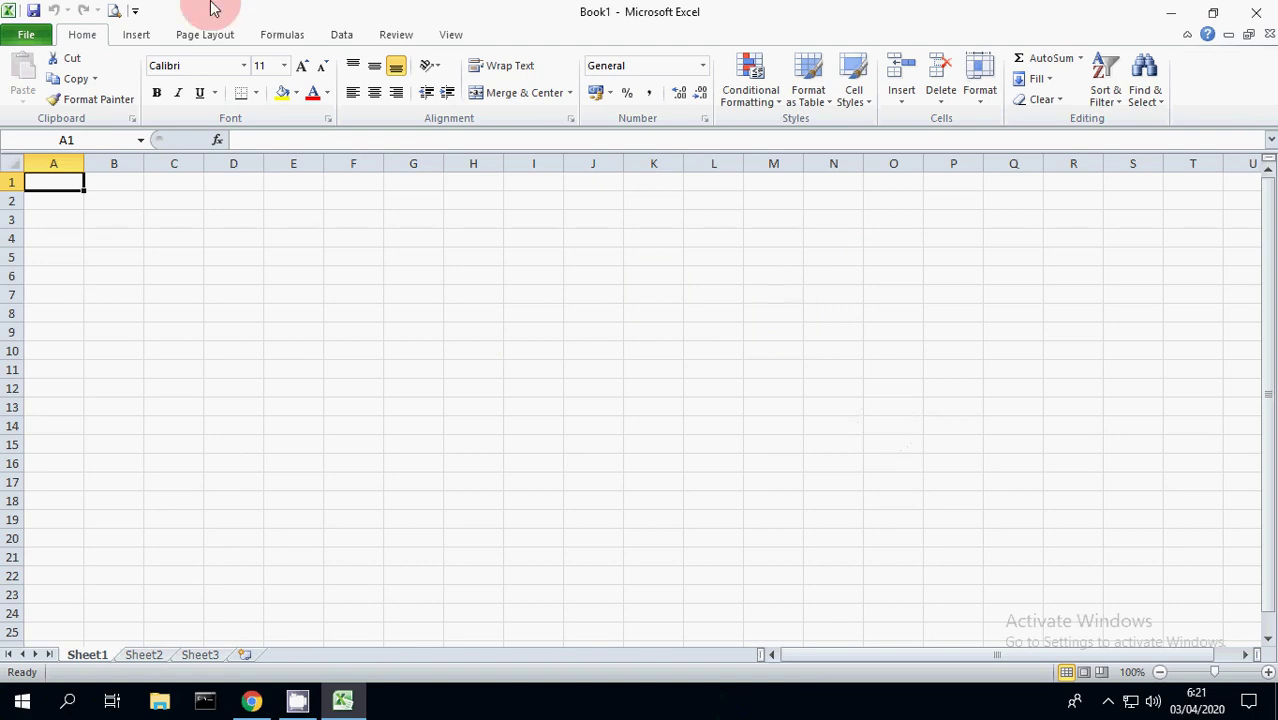
click(140, 34)
click(206, 36)
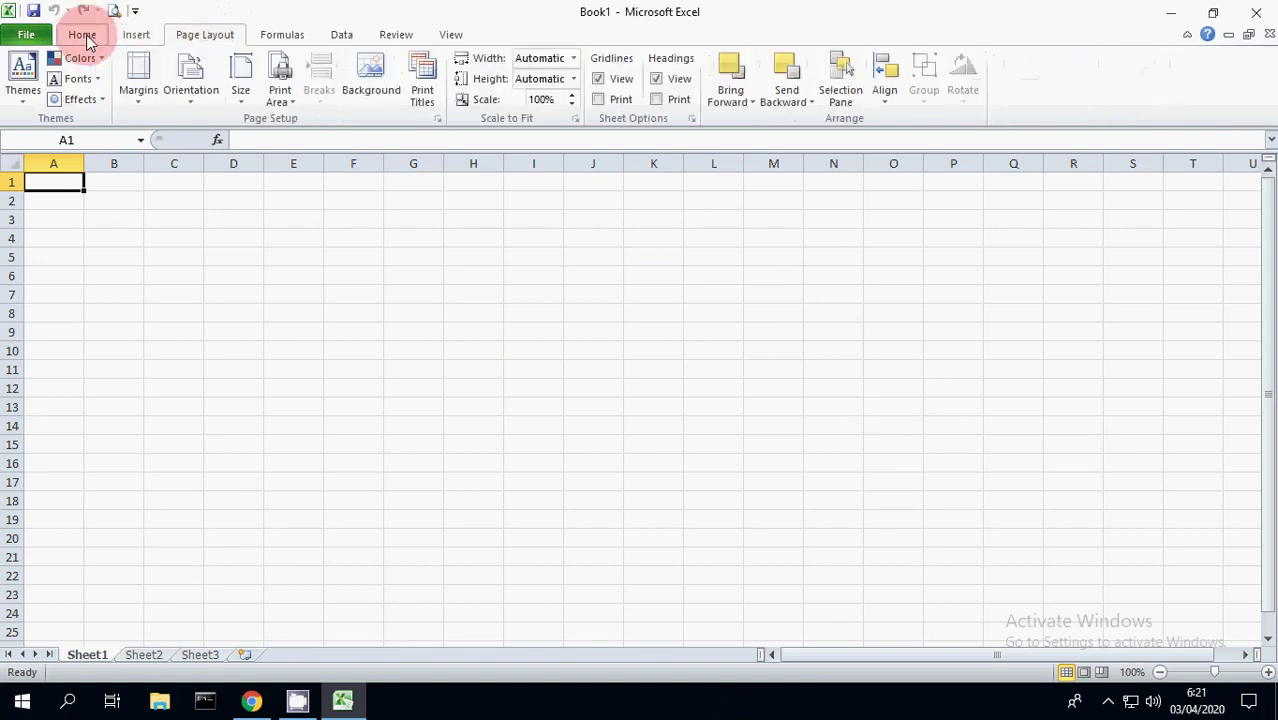
click(84, 34)
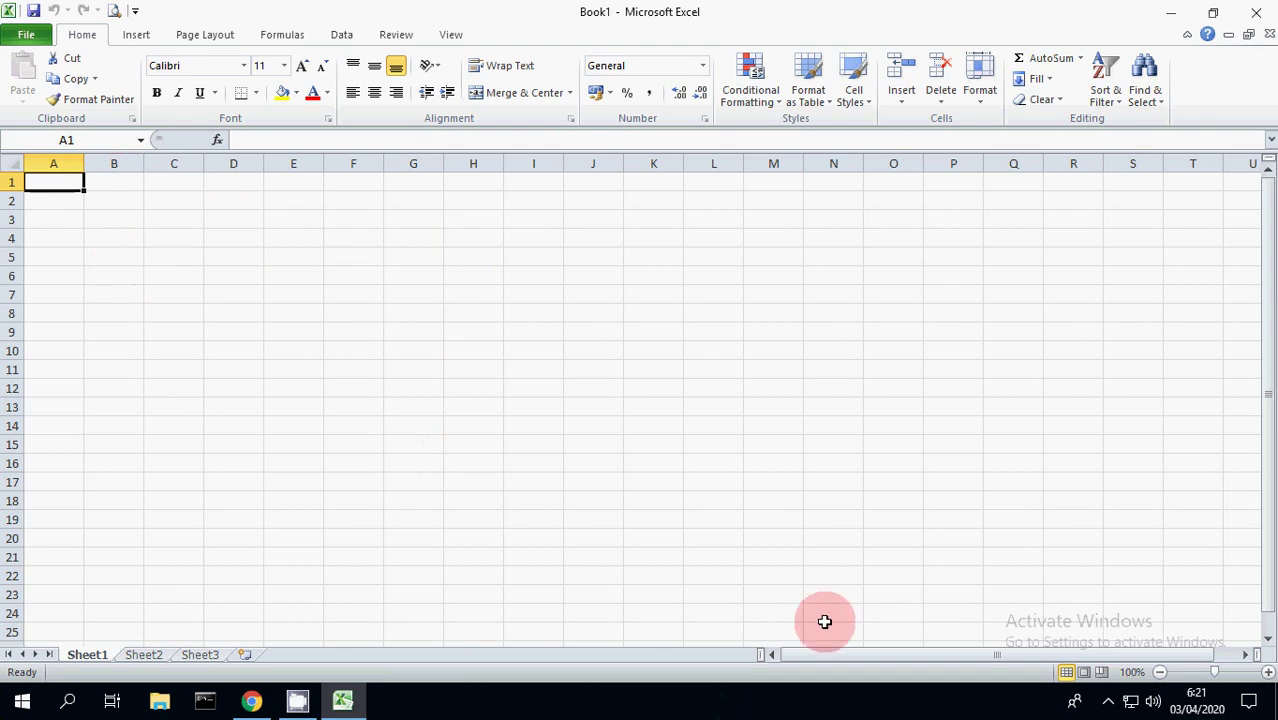
- Move the active cell along row 1 from A1 out to AT1 to examine the column lettering
key(Right)
key(Right)
key(Right)
key(Right)
key(Right)
key(Right)
key(Right)
key(Right)
key(Right)
key(Right)
key(Right)
key(Right)
key(Right)
key(Right)
key(Right)
key(Right)
key(Right)
key(Right)
key(Right)
key(Right)
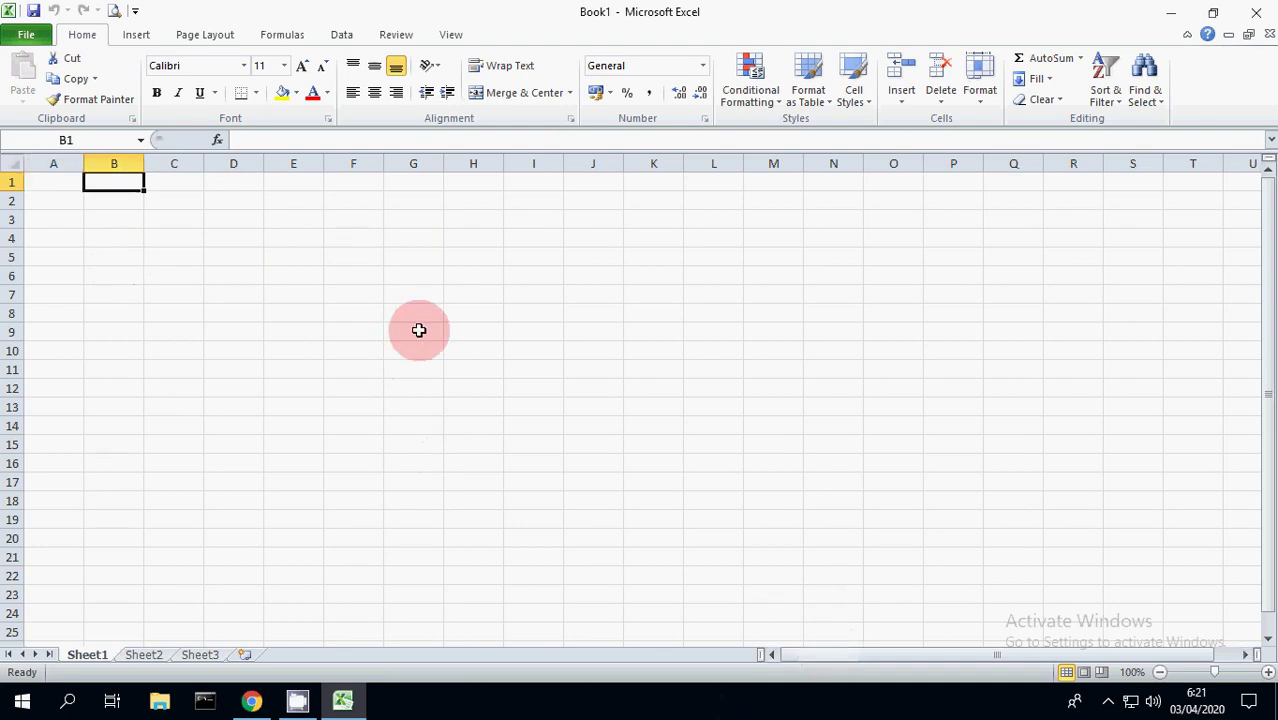
key(Right)
key(Right)
key(Right)
key(Right)
key(Right)
key(Right)
key(Right)
key(Right)
key(Right)
key(Right)
key(Right)
key(Right)
key(Right)
key(Right)
key(Right)
key(Right)
key(Right)
key(Right)
key(Right)
key(Right)
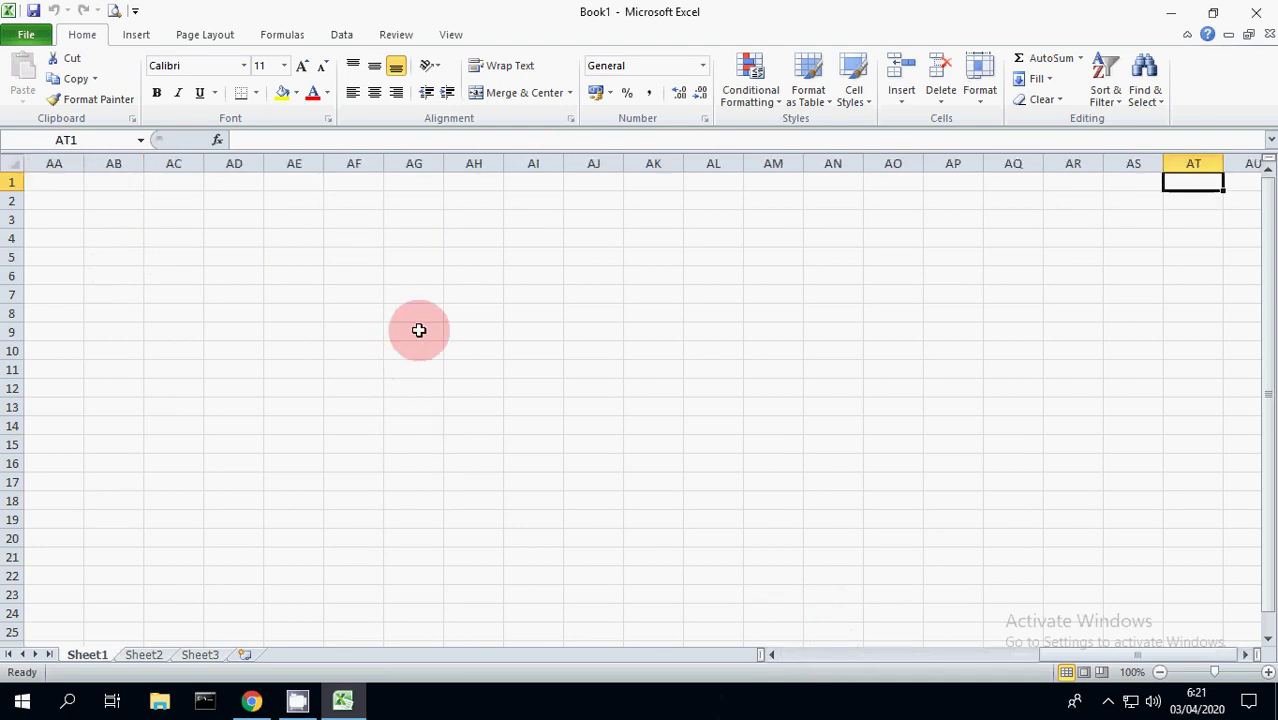
- Move the active cell back along row 1 to A1
key(Left)
key(Left)
key(Left)
key(Left)
key(Left)
key(Left)
key(Left)
key(Left)
key(Left)
key(Left)
key(Left)
key(Left)
key(Left)
key(Left)
key(Left)
key(Left)
key(Left)
key(Left)
key(Left)
key(Left)
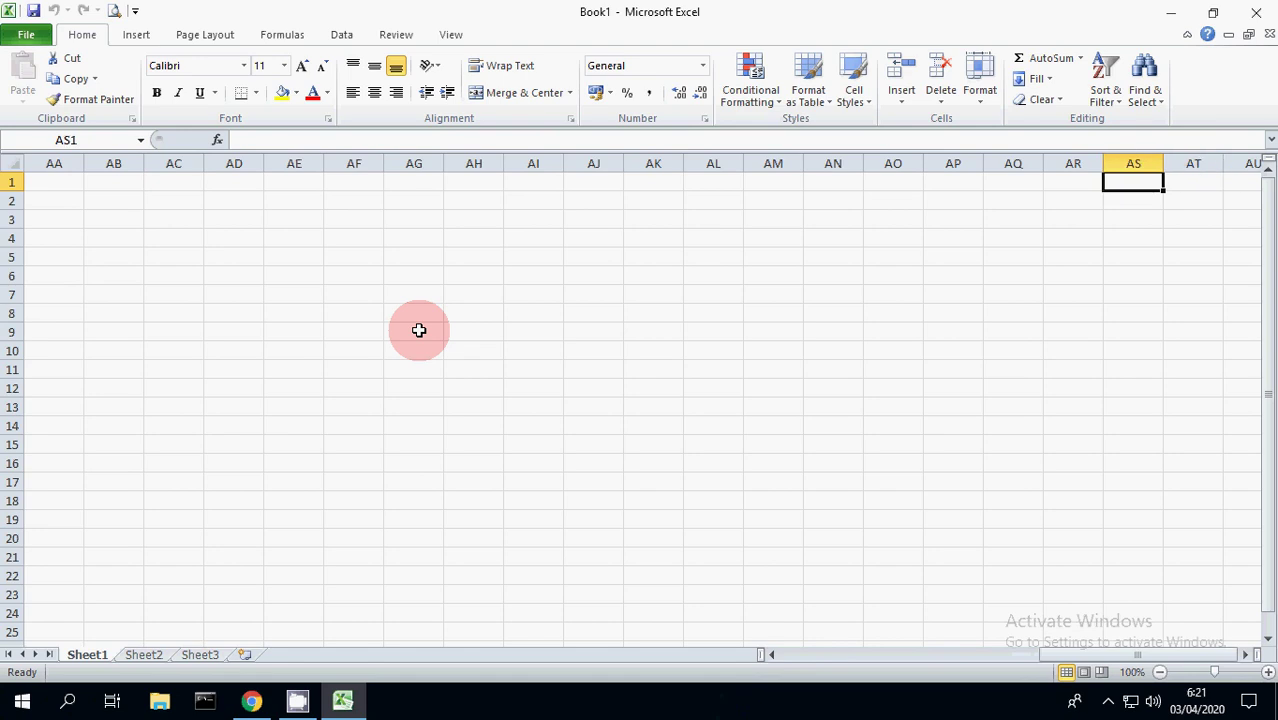
key(Left)
key(Left)
key(Left)
key(Left)
key(Left)
key(Left)
key(Left)
key(Left)
key(Left)
key(Left)
key(Left)
key(Left)
key(Left)
key(Left)
key(Left)
key(Left)
key(Left)
key(Left)
key(Left)
key(Left)
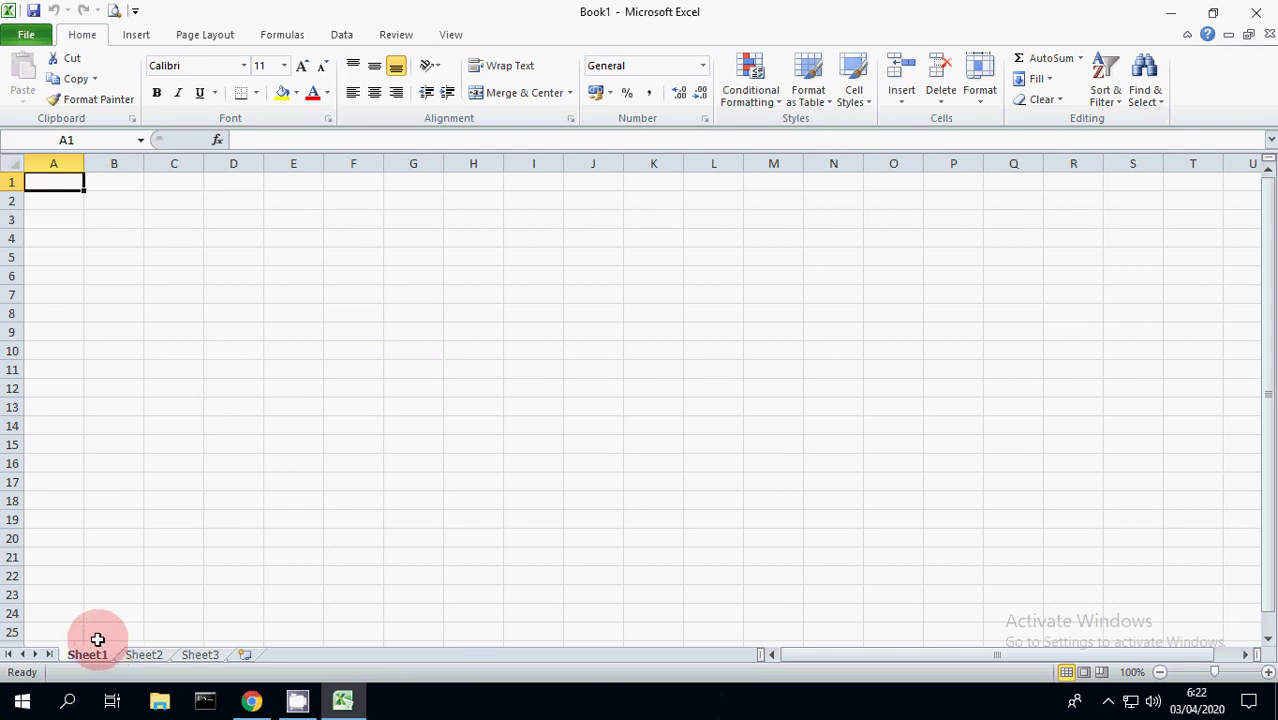
- Switch between Sheet1, Sheet2 and Sheet3 to examine the workbook's worksheets, ending on Sheet1
click(147, 655)
click(90, 654)
click(151, 654)
click(198, 654)
click(98, 655)
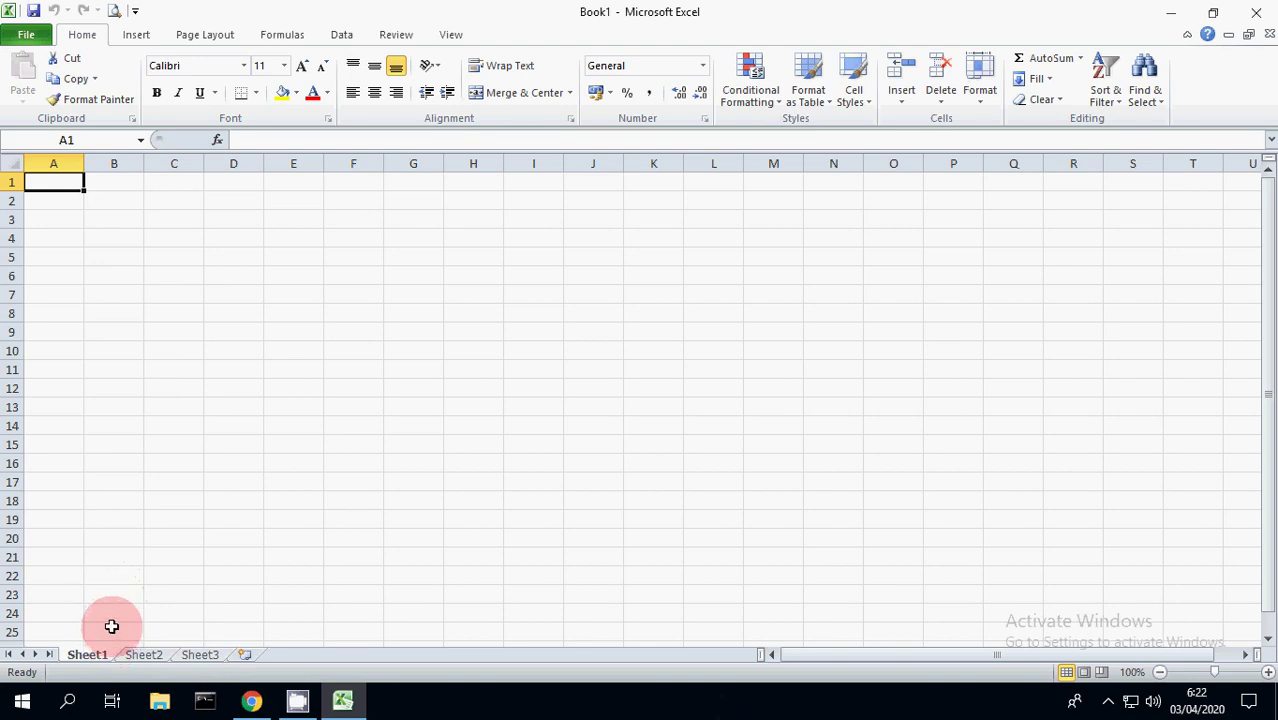
click(143, 652)
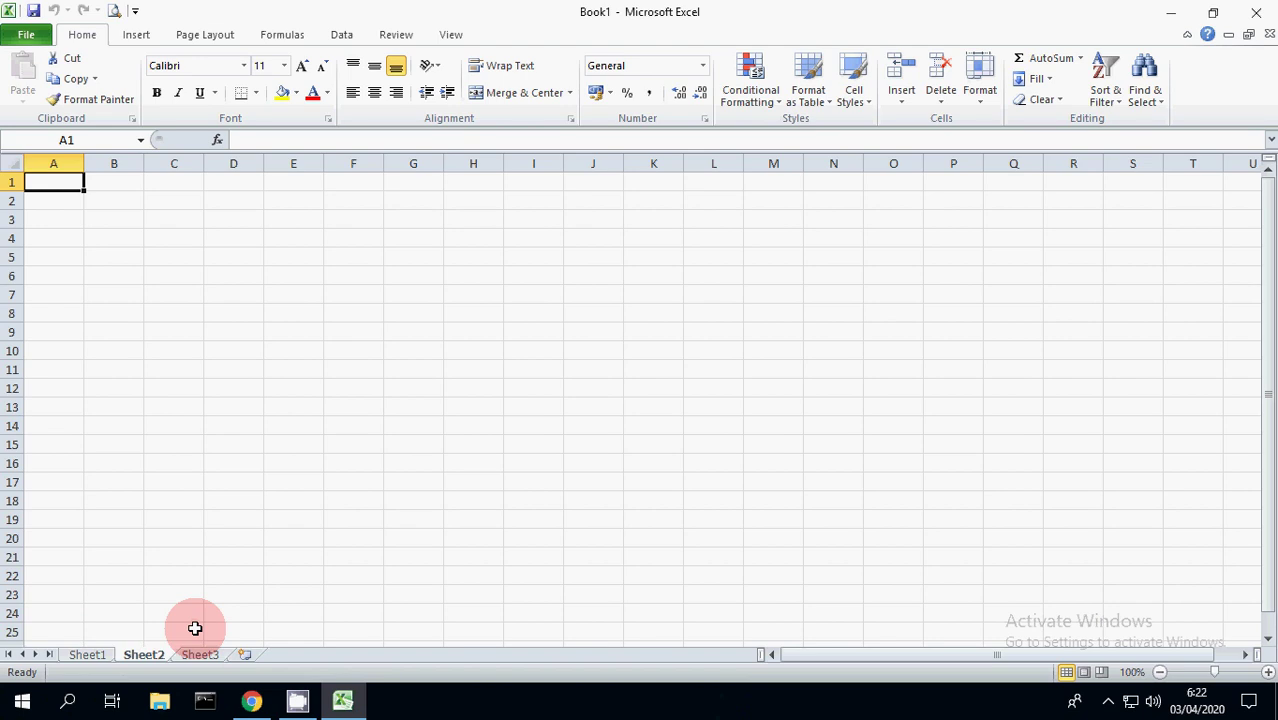
click(87, 655)
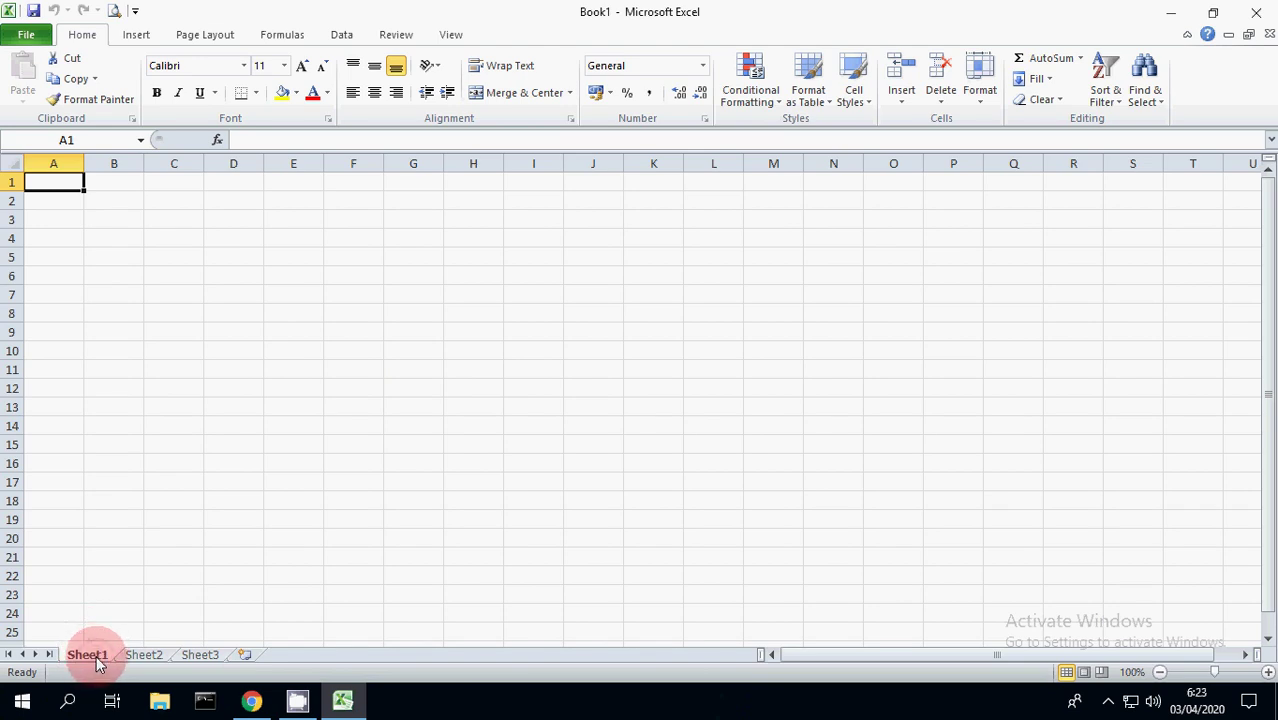
double_click(97, 659)
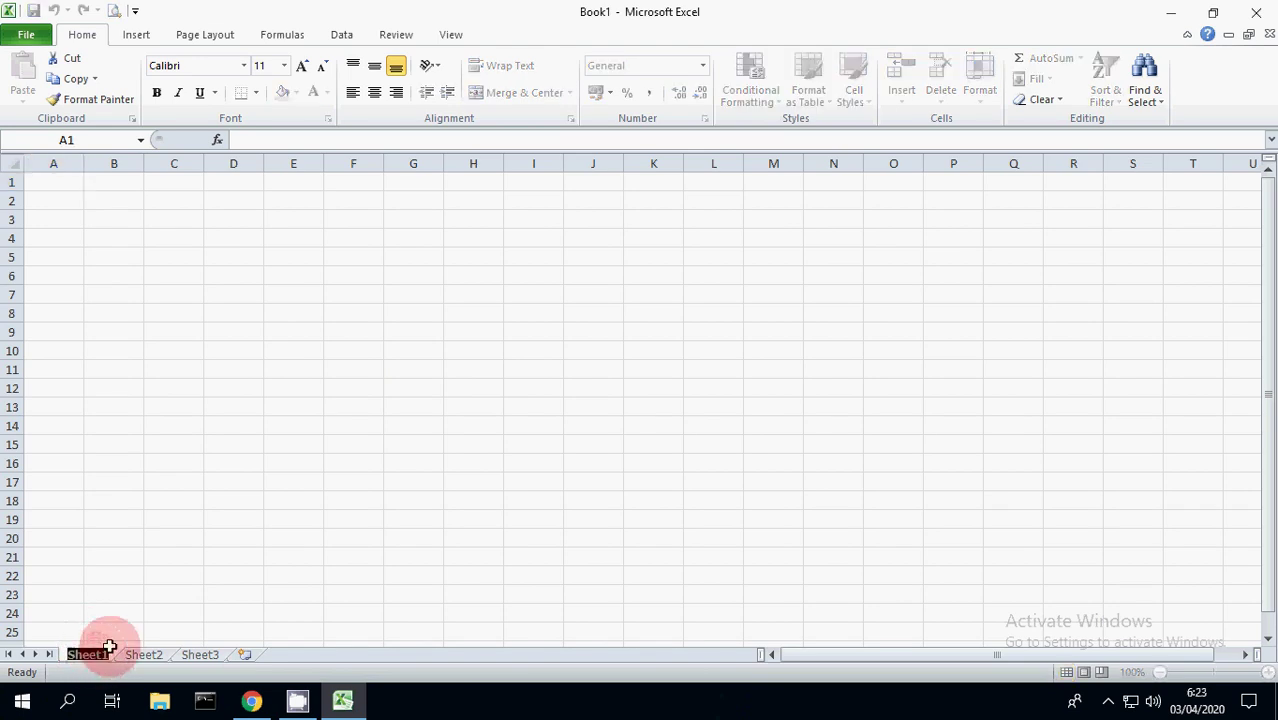
click(136, 655)
click(92, 655)
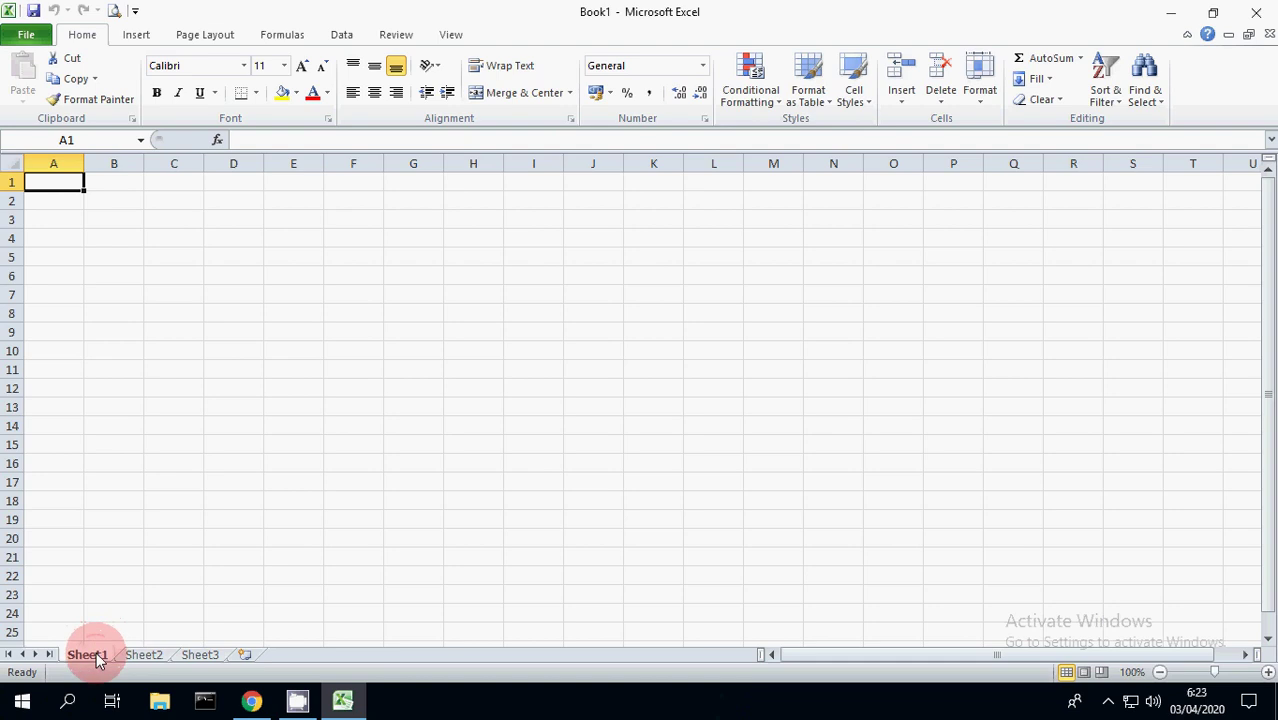
double_click(97, 655)
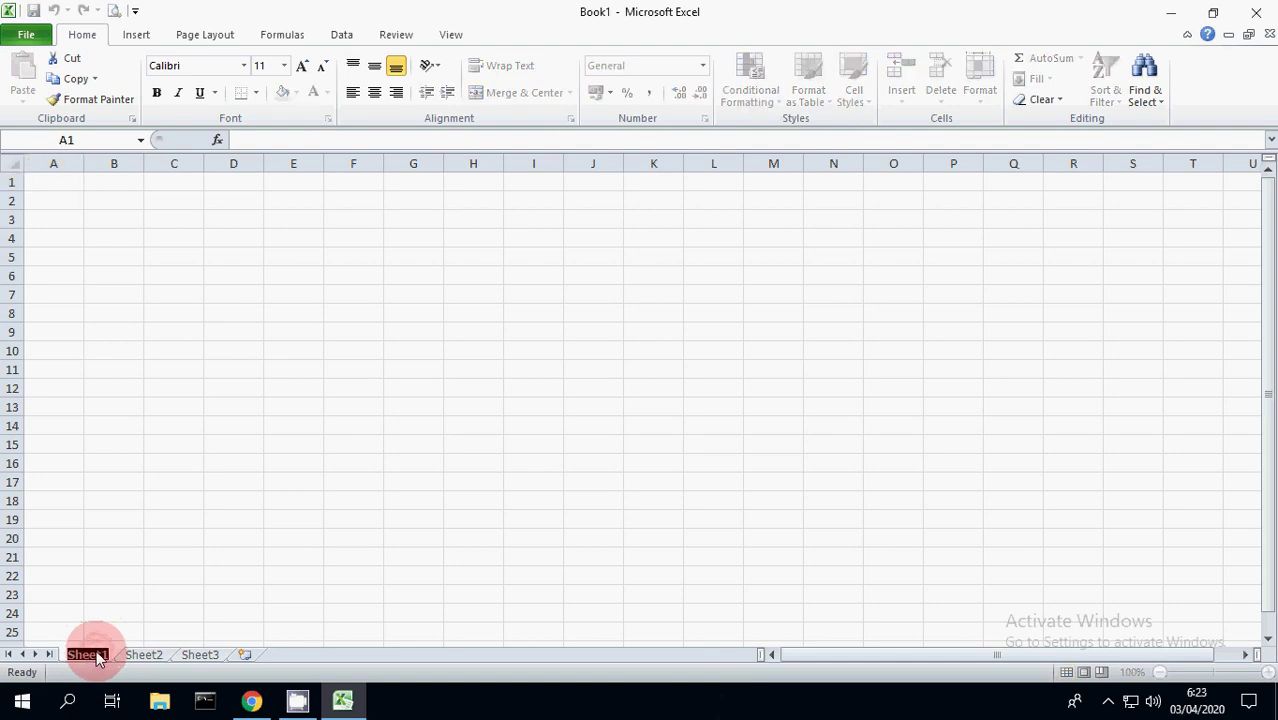
click(163, 593)
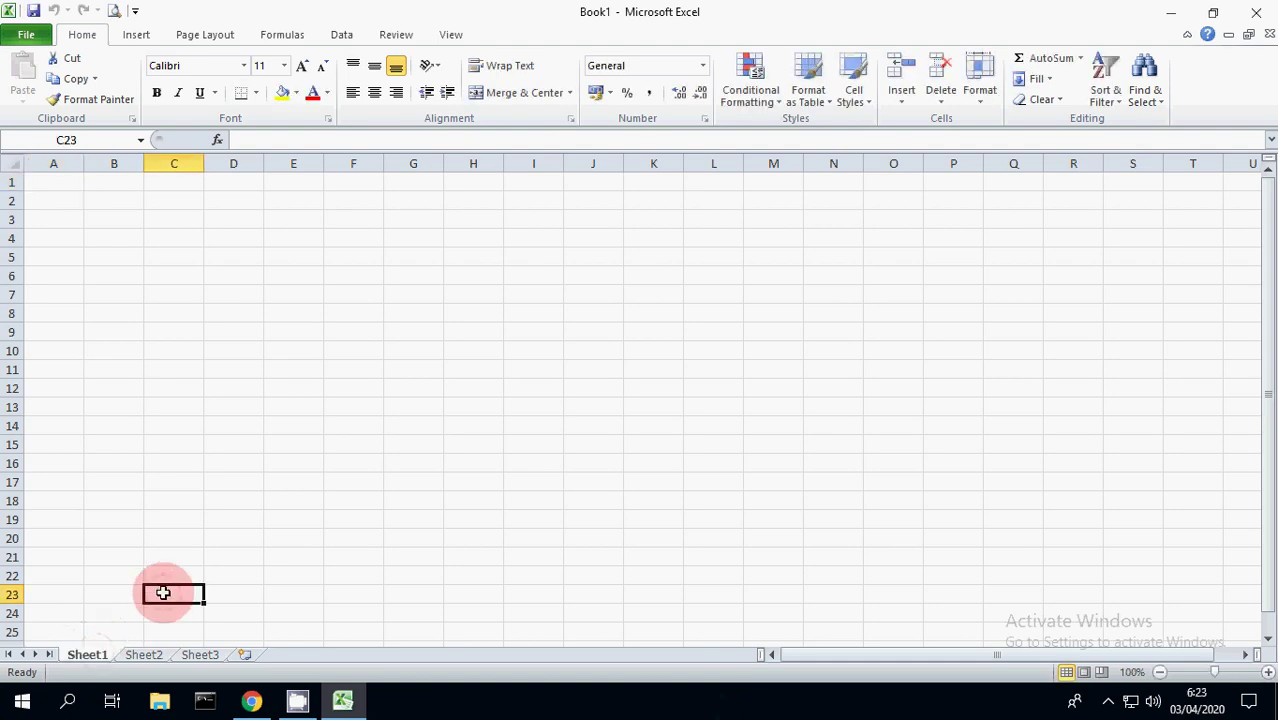
- Rename the worksheet Sheet1 as home
right_click(96, 658)
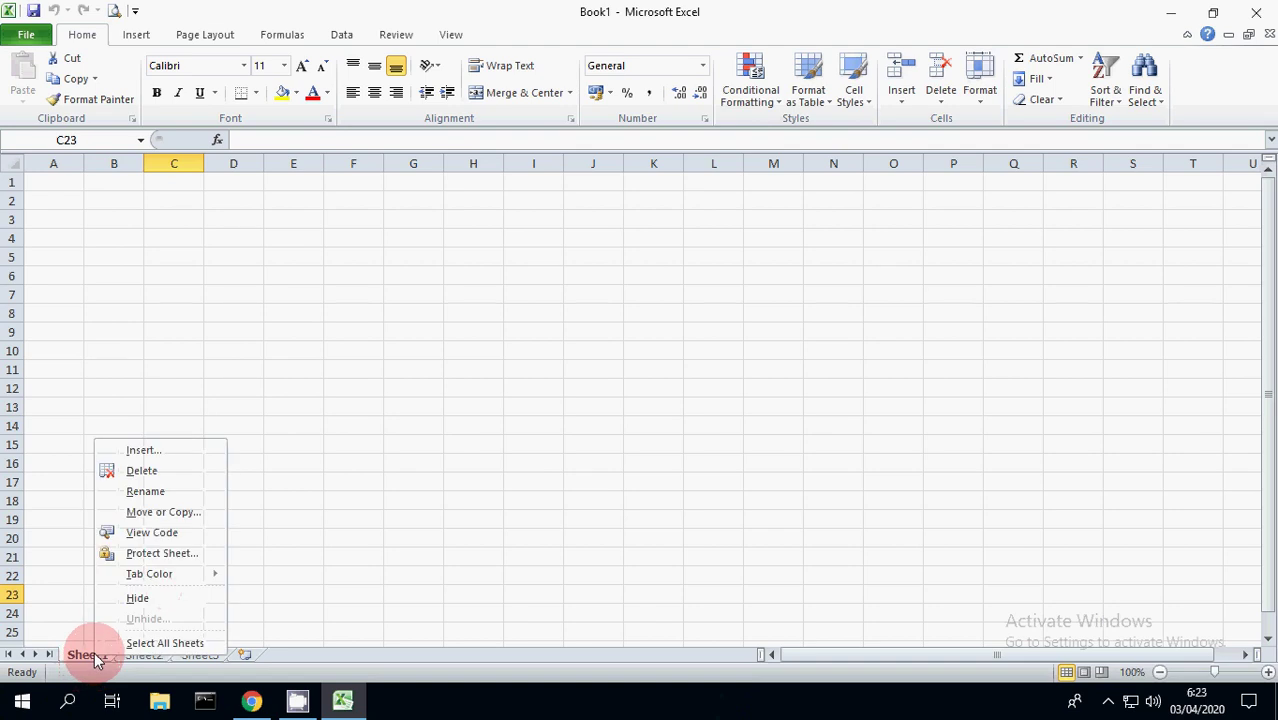
click(162, 494)
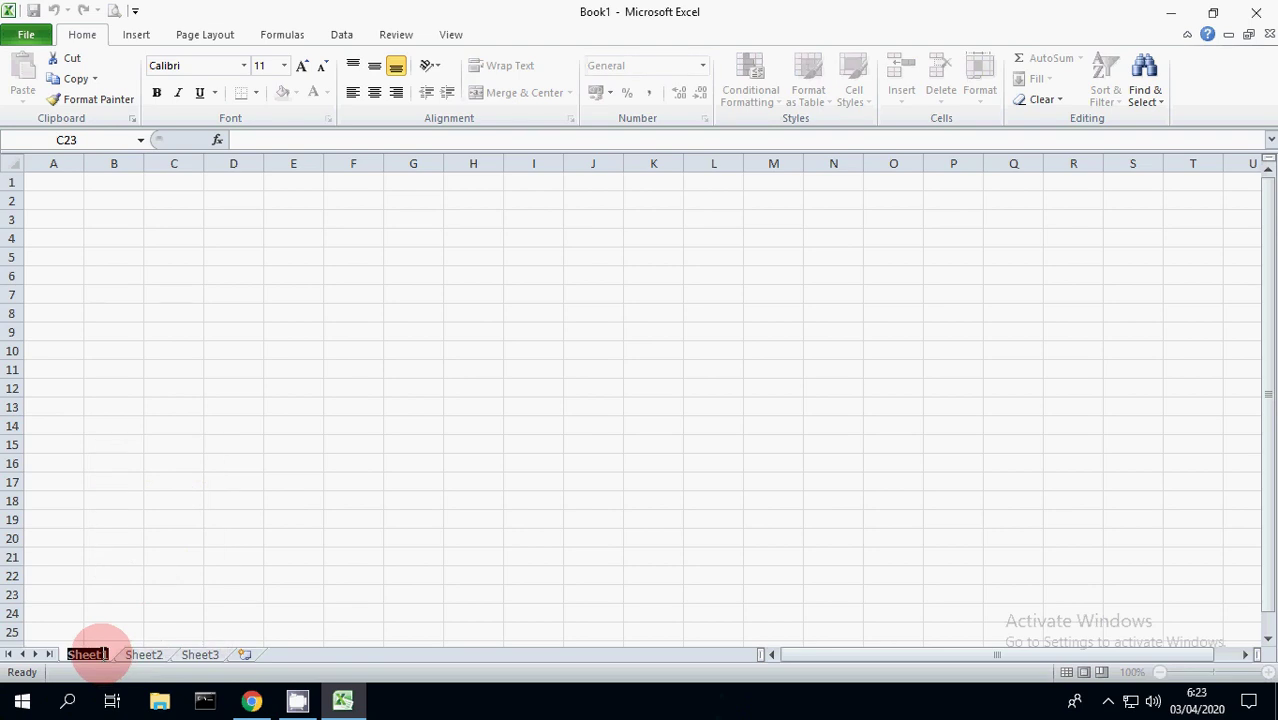
text(1)
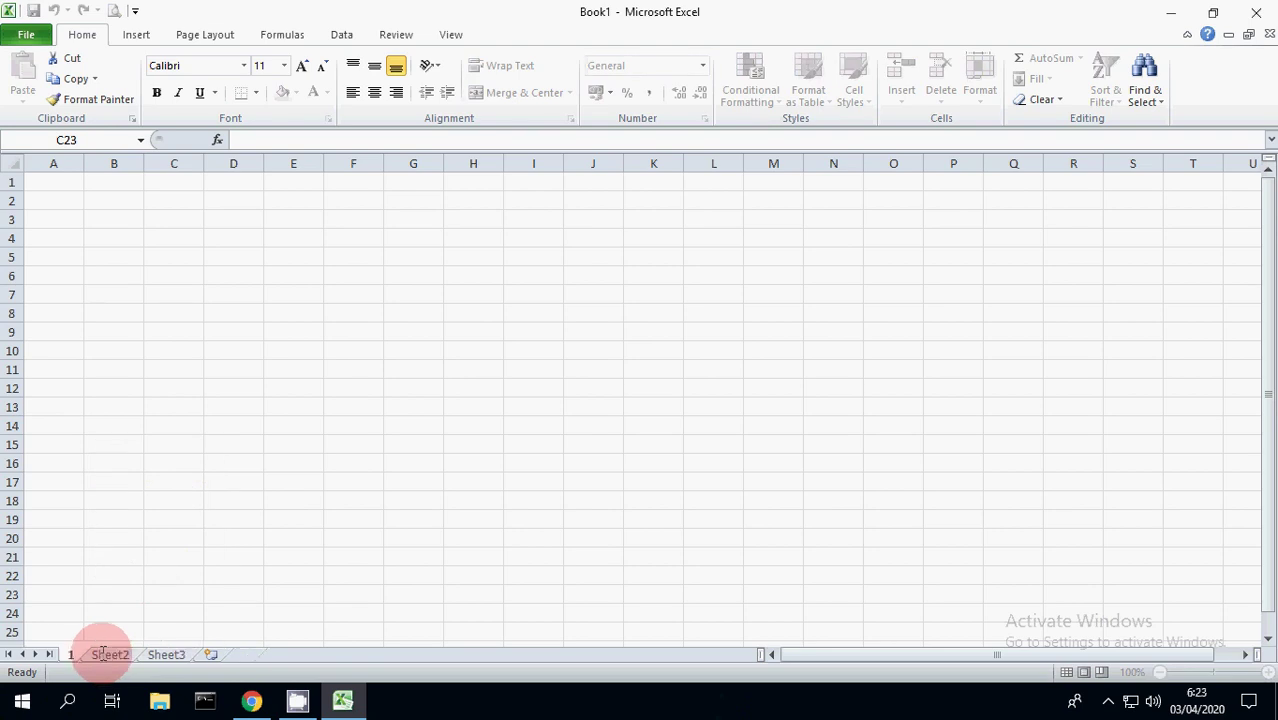
key(BackSpace)
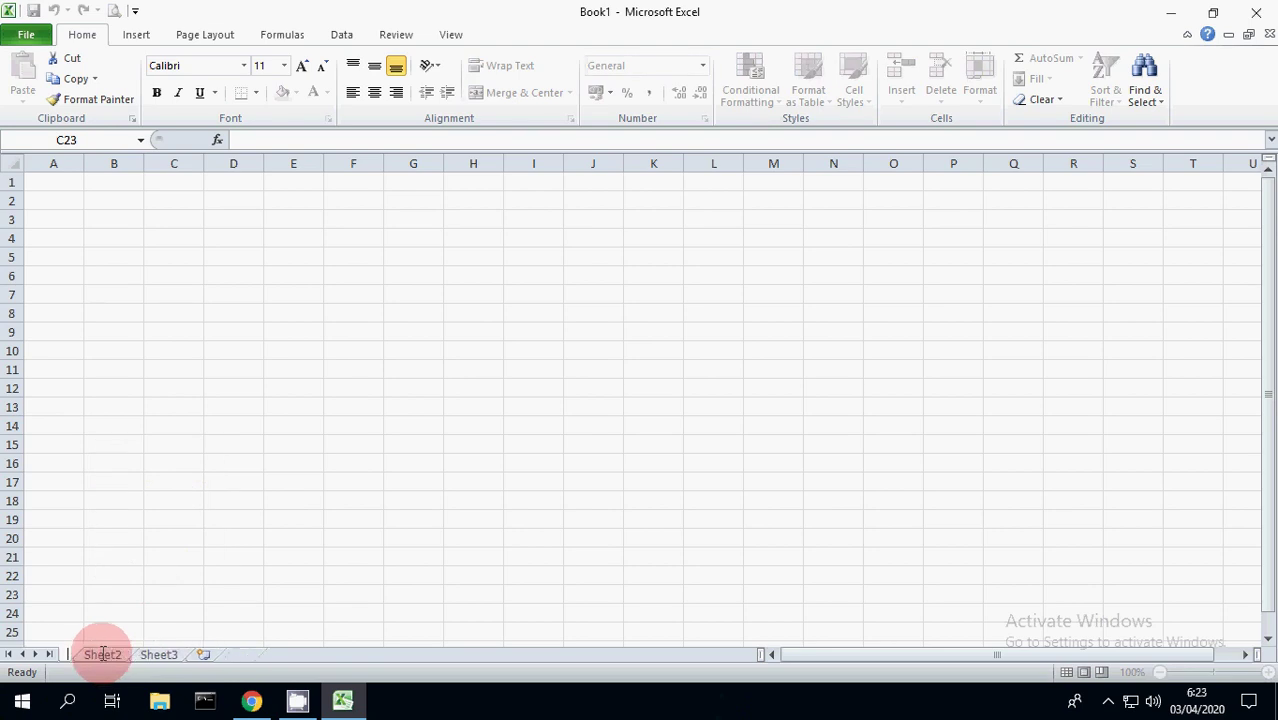
text(holme)
key(Return)
- Rename the worksheet Sheet2 as 2
click(129, 654)
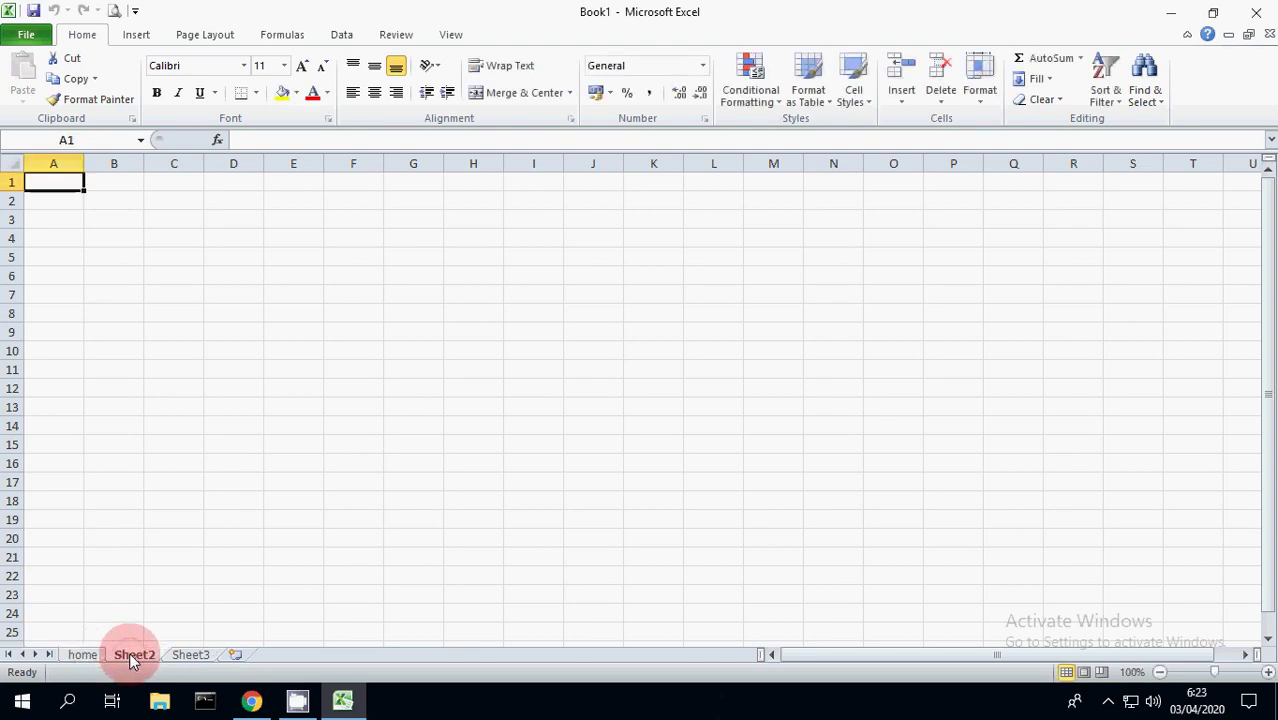
right_click(129, 652)
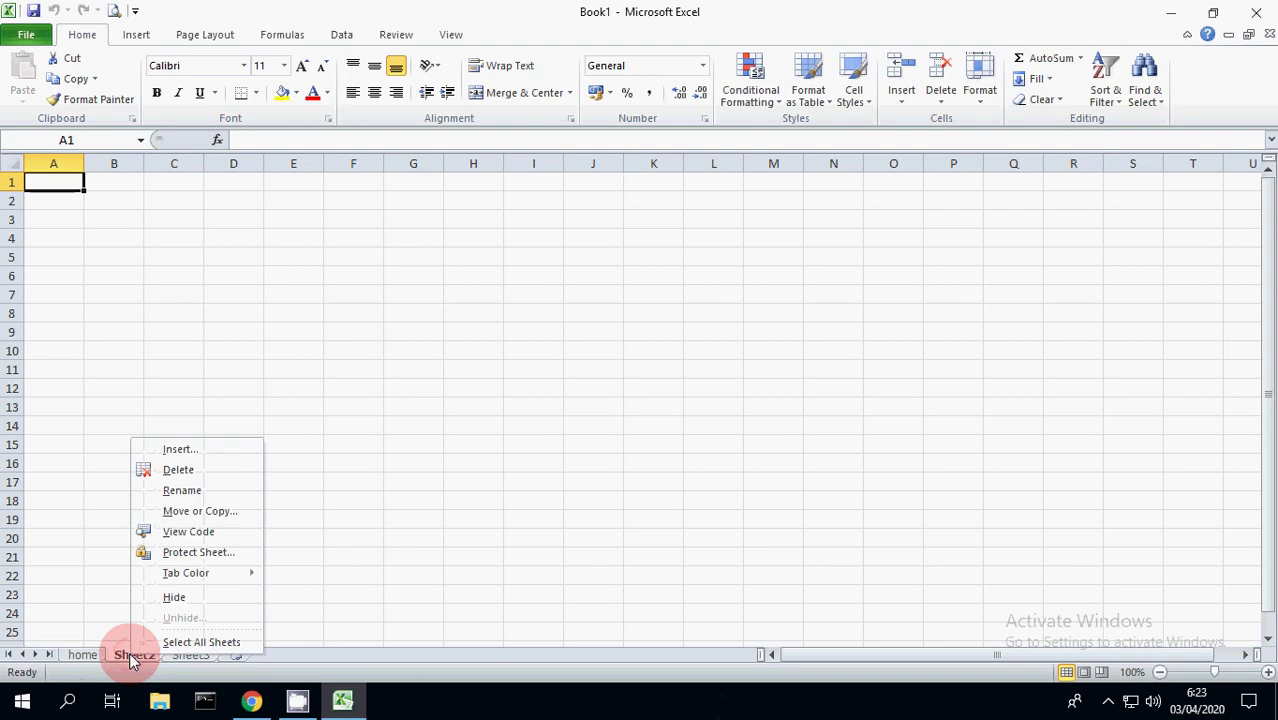
click(231, 492)
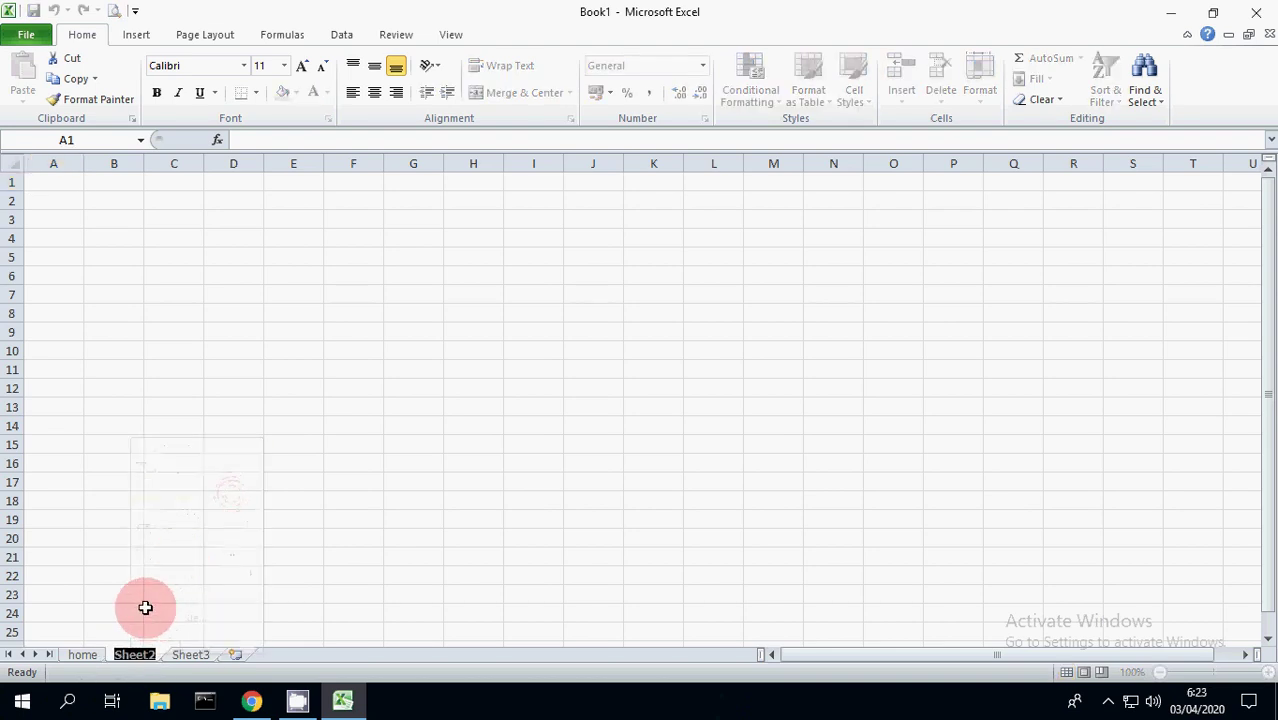
text(2)
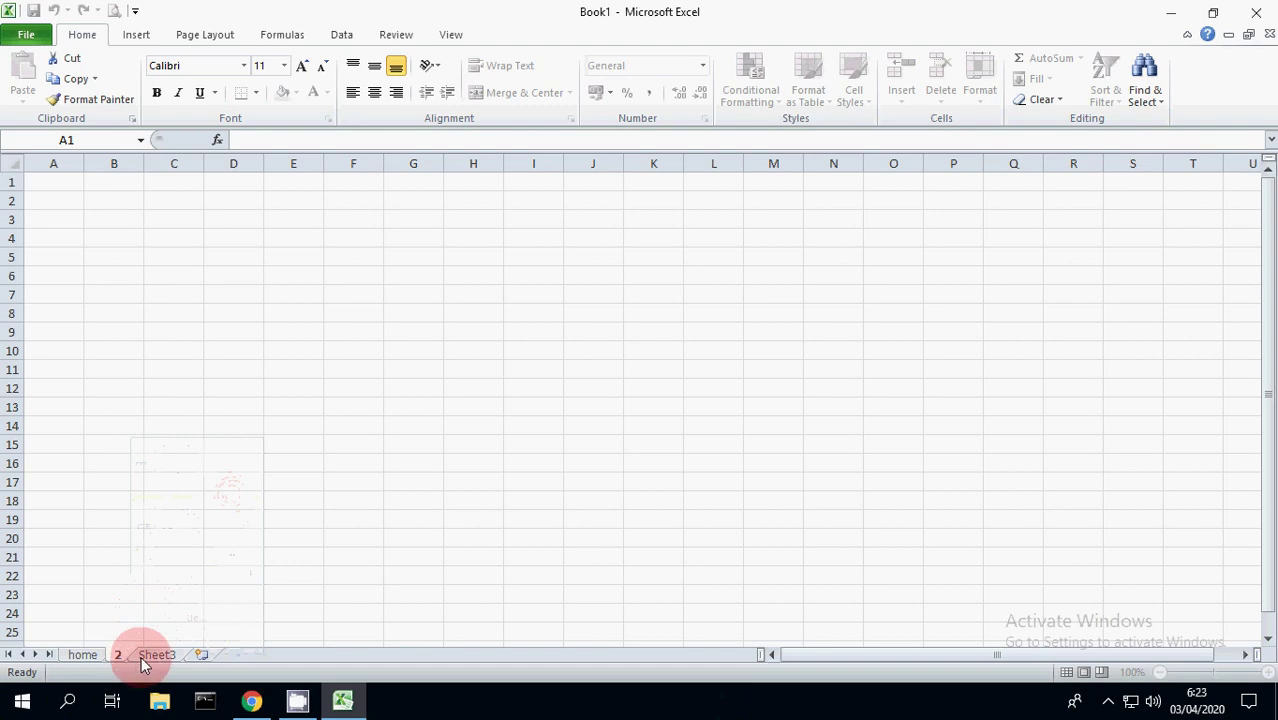
click(142, 655)
- Rename the second worksheet as input and return to the home sheet
click(117, 655)
right_click(117, 655)
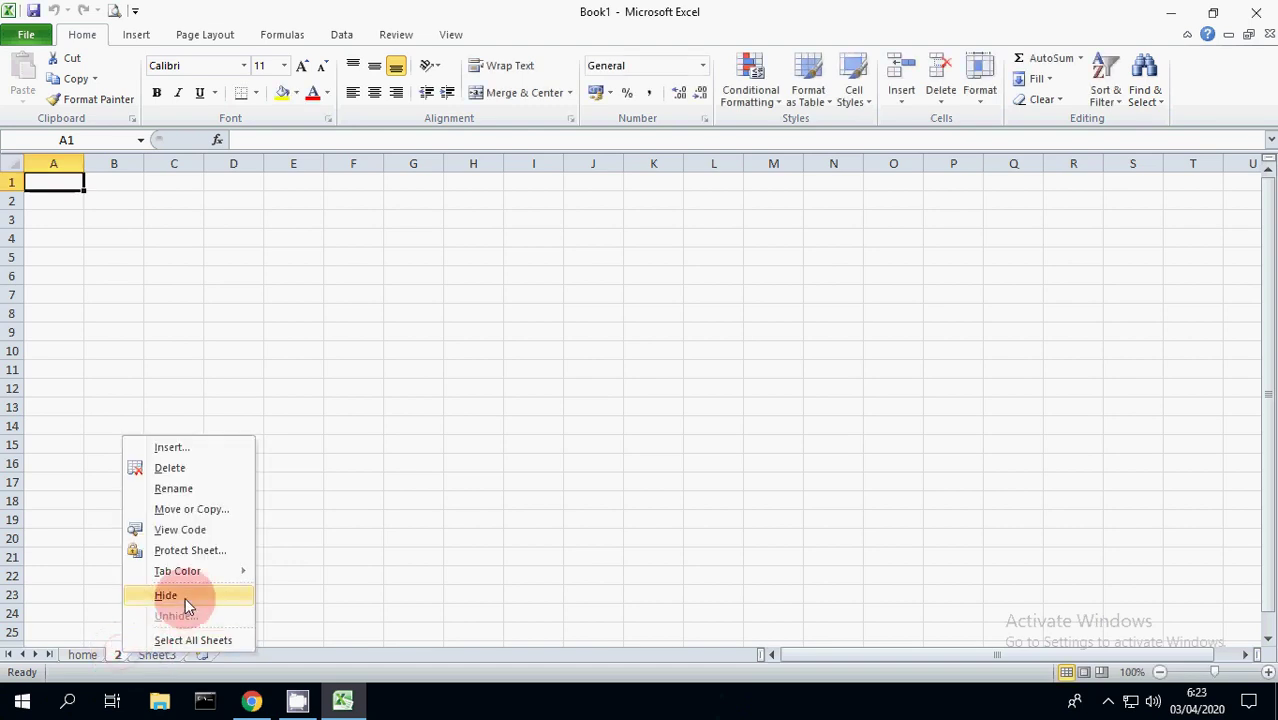
click(197, 492)
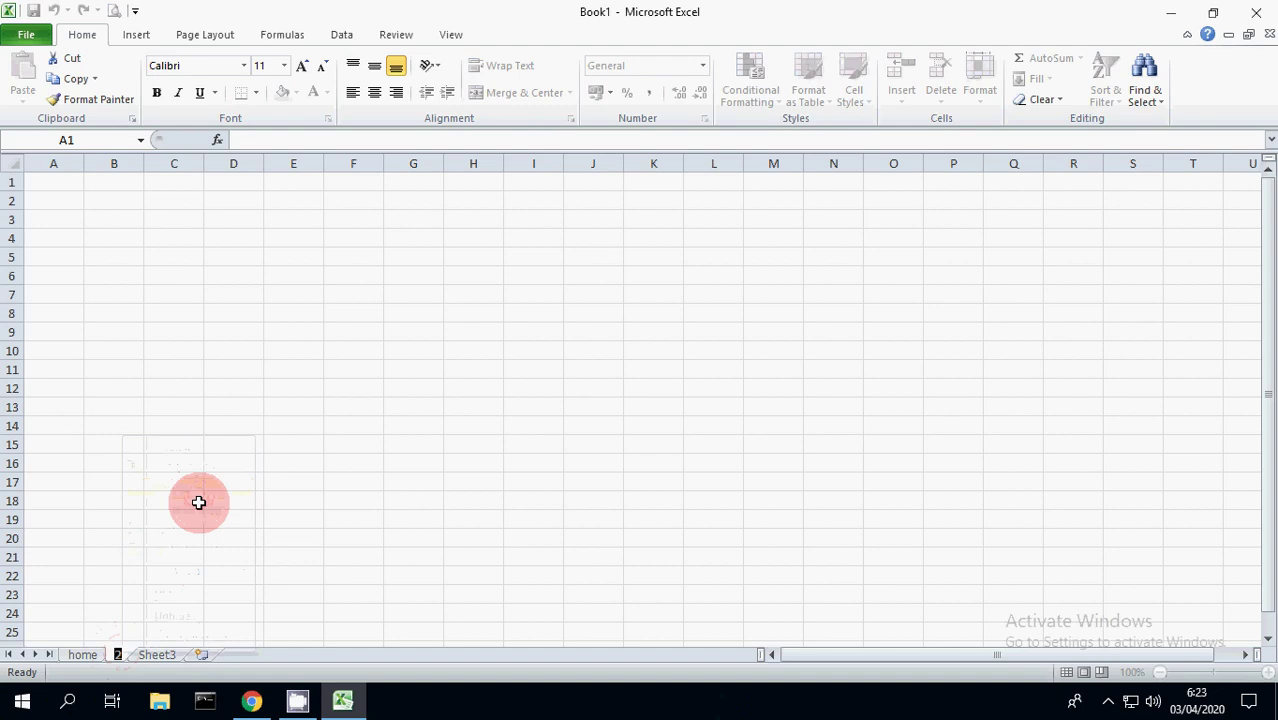
text(input)
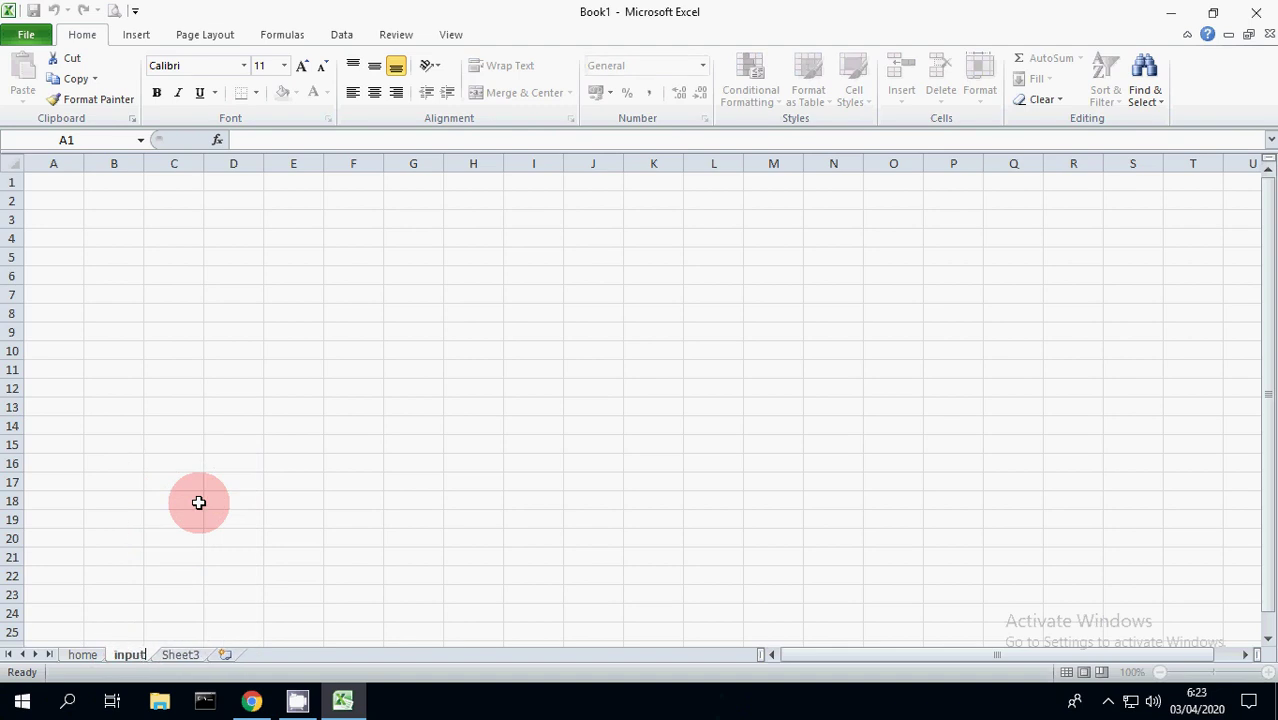
click(83, 654)
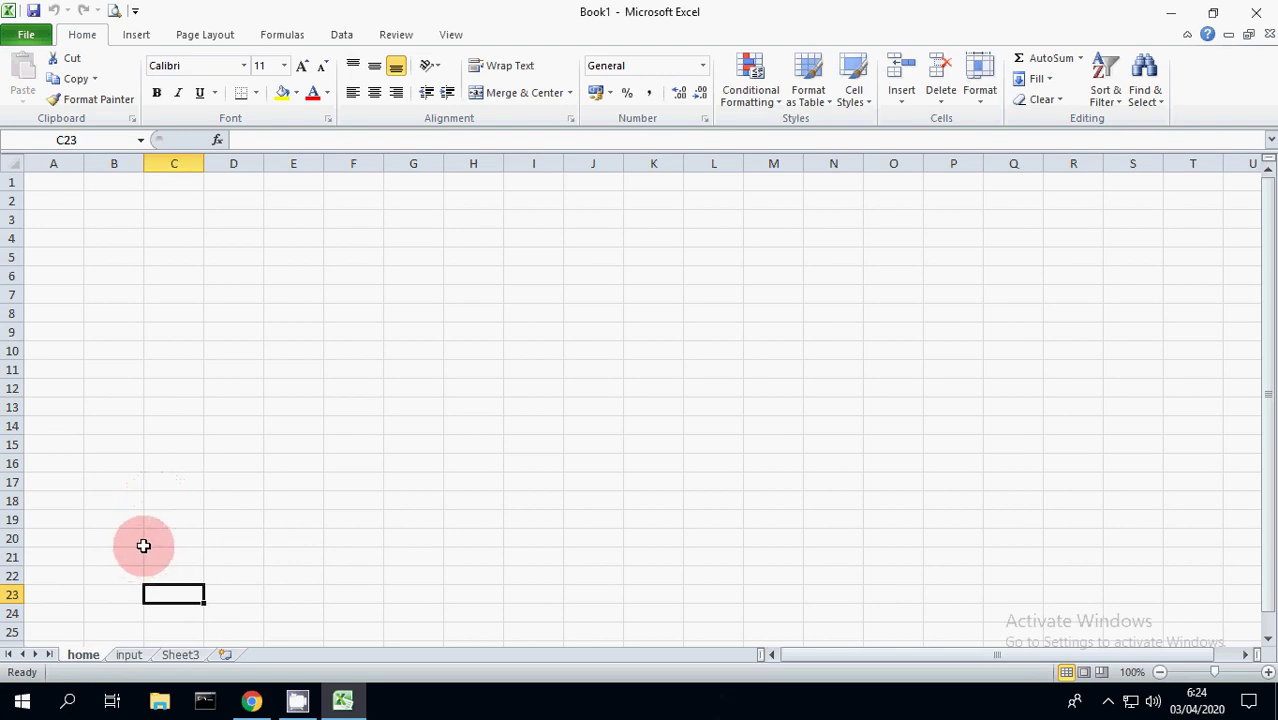
- Select cell C18 on the home sheet, then view the input and Sheet3 worksheets before returning to home
click(155, 500)
click(125, 655)
click(91, 657)
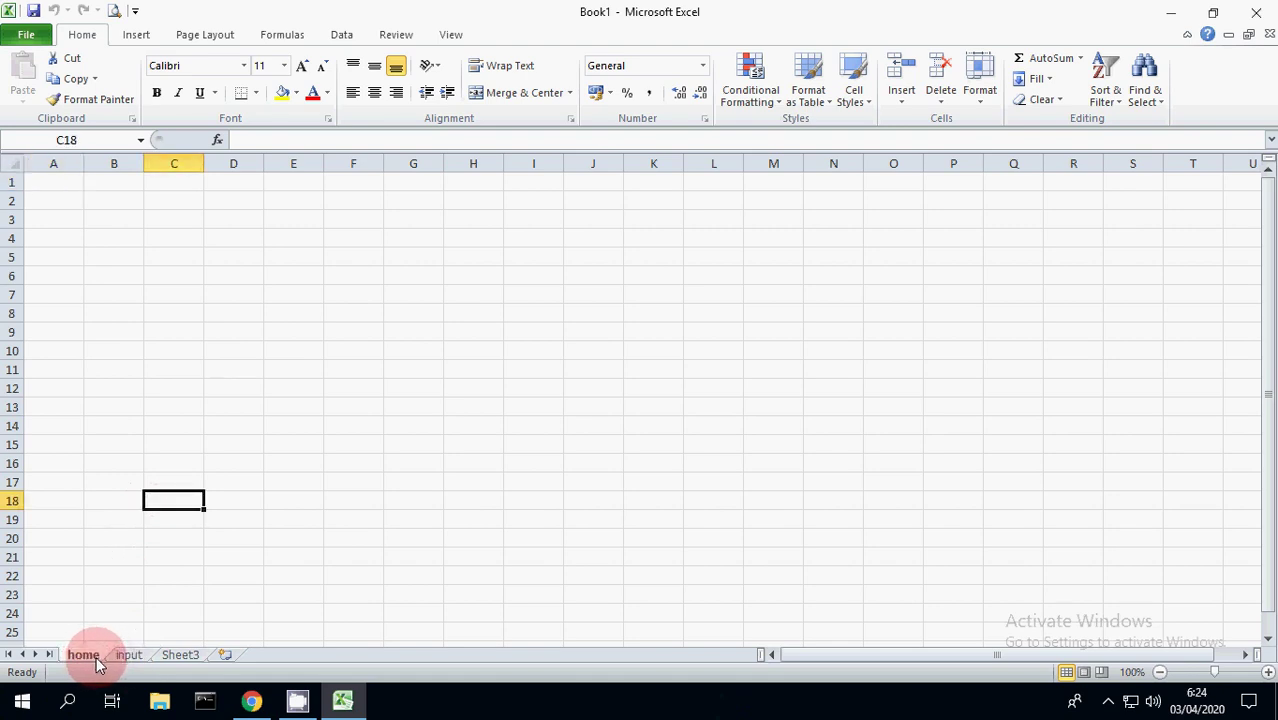
click(128, 655)
click(176, 654)
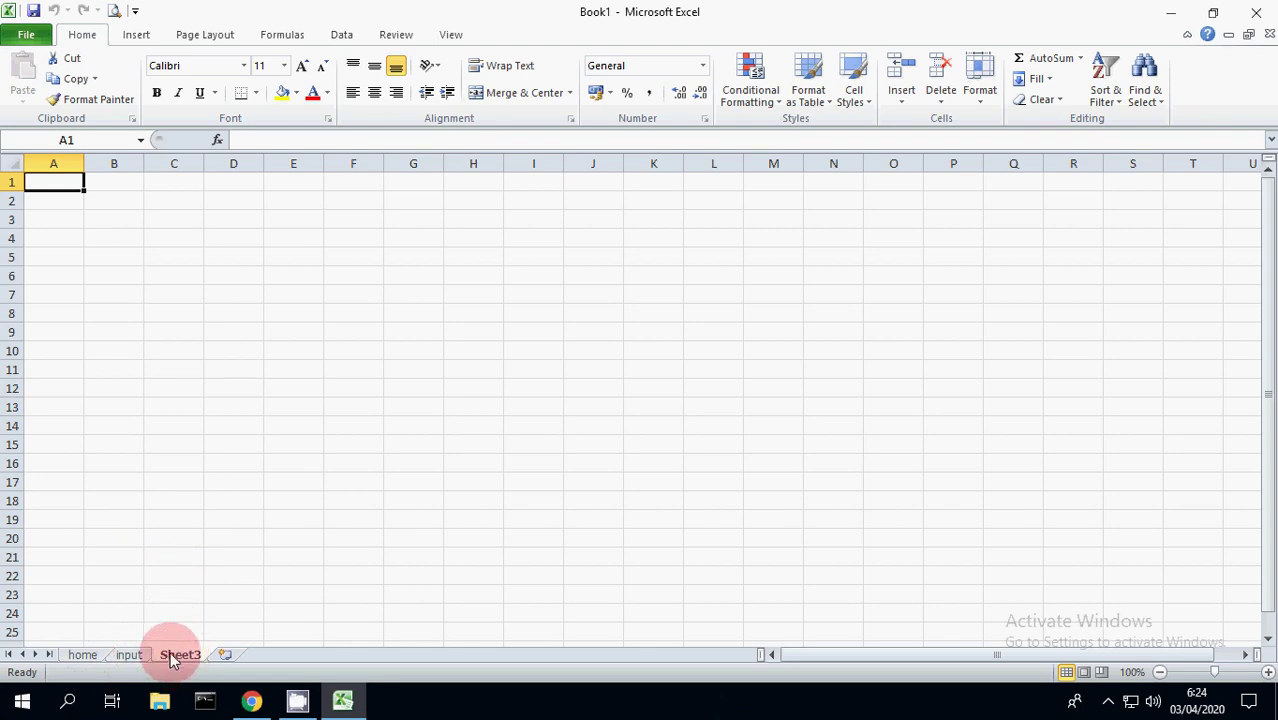
click(91, 651)
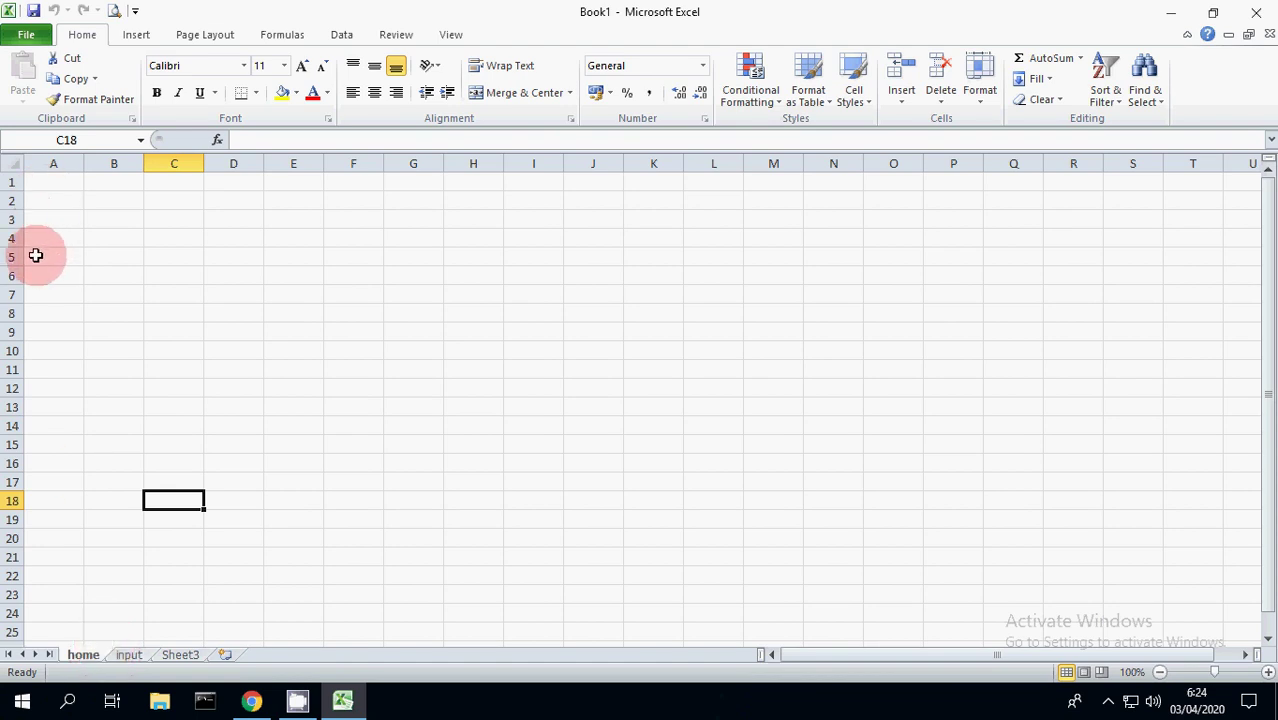
- Select cells A2 through A6 one after another on the home sheet
click(63, 203)
click(70, 220)
click(68, 238)
click(68, 257)
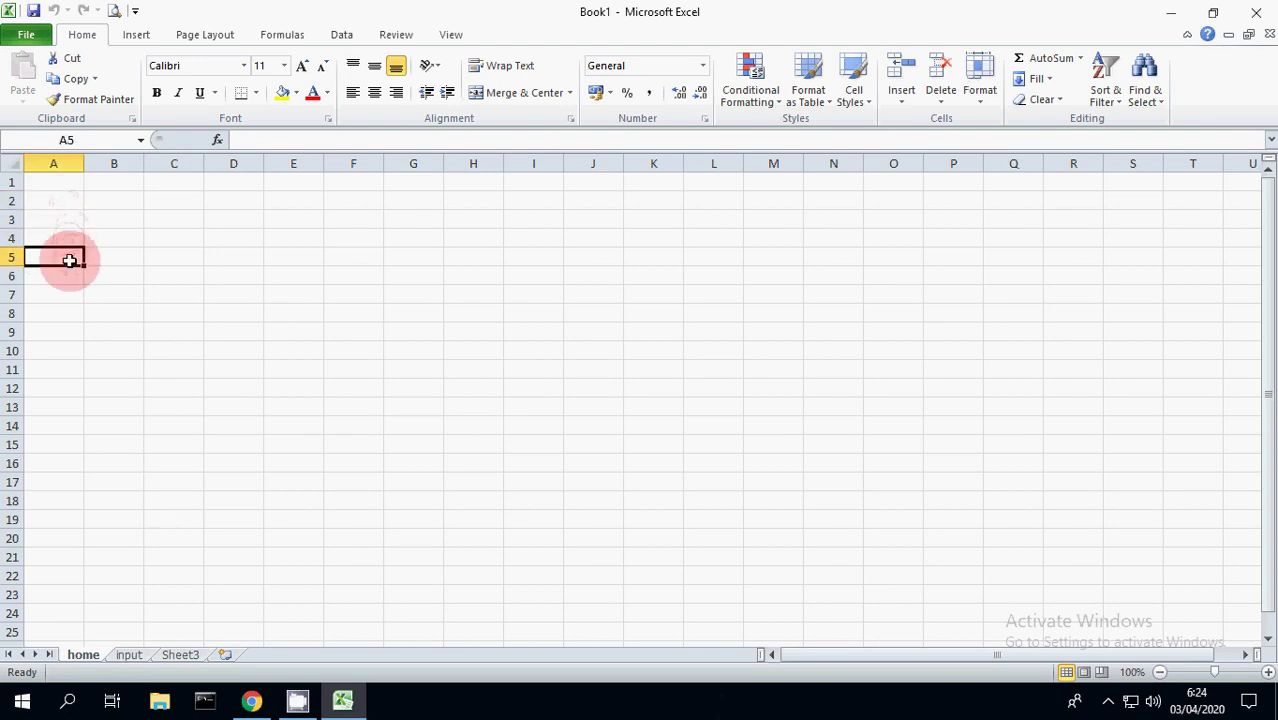
click(67, 274)
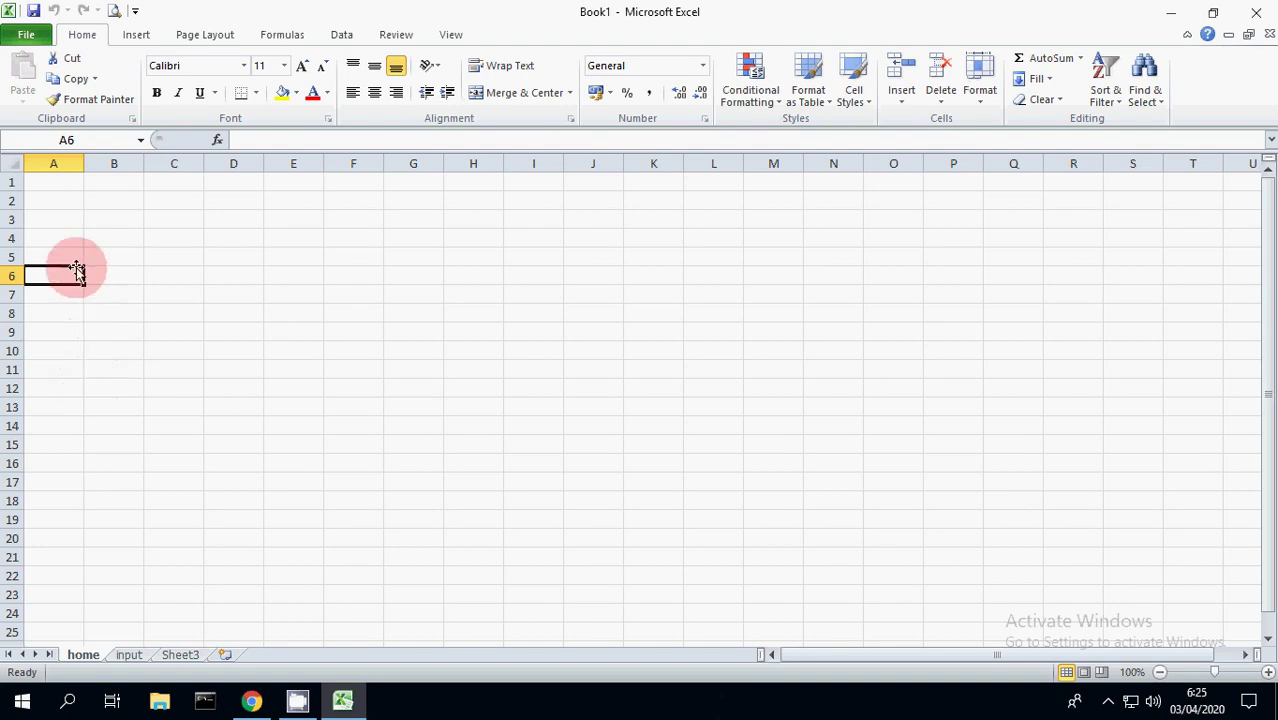
click(67, 208)
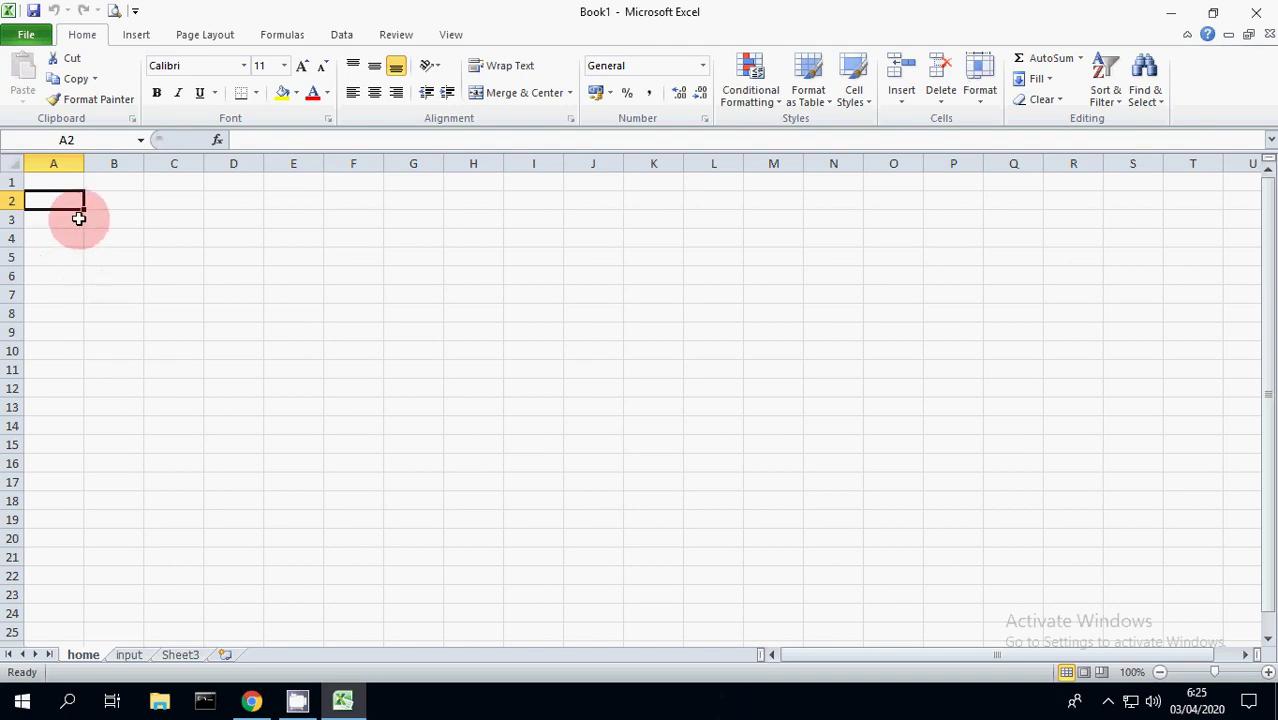
click(77, 221)
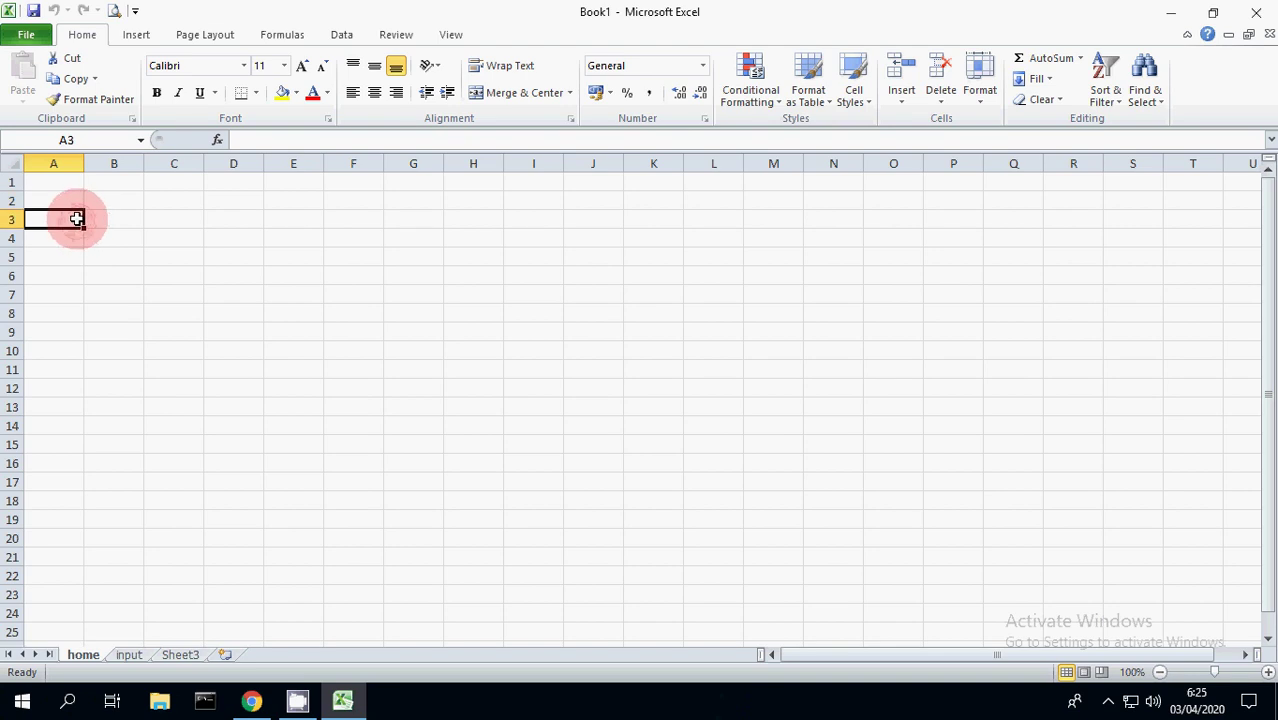
click(77, 203)
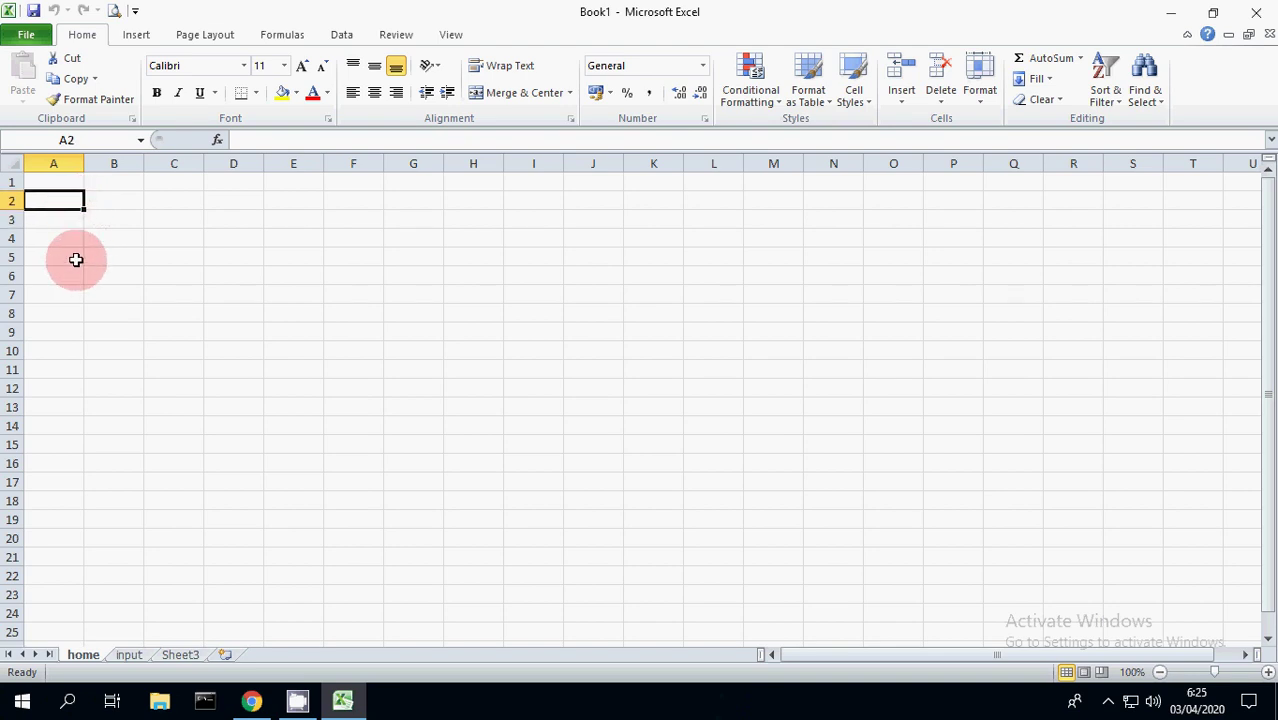
click(92, 203)
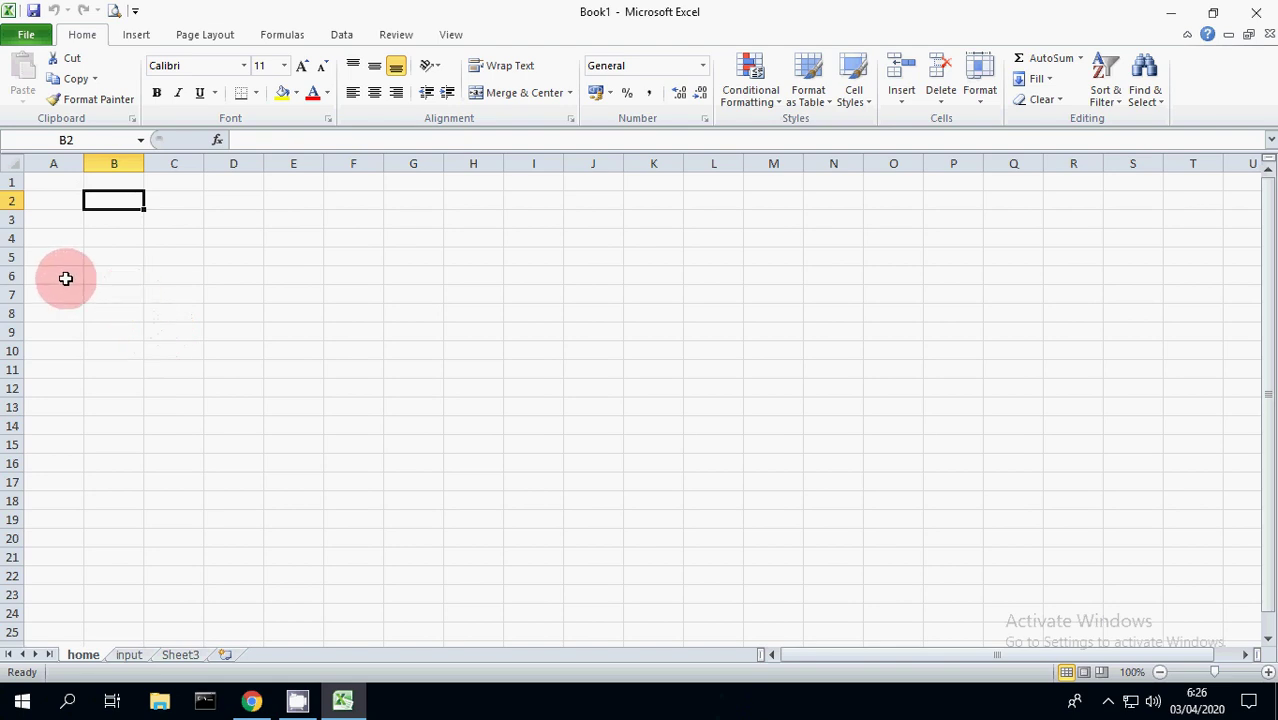
click(48, 202)
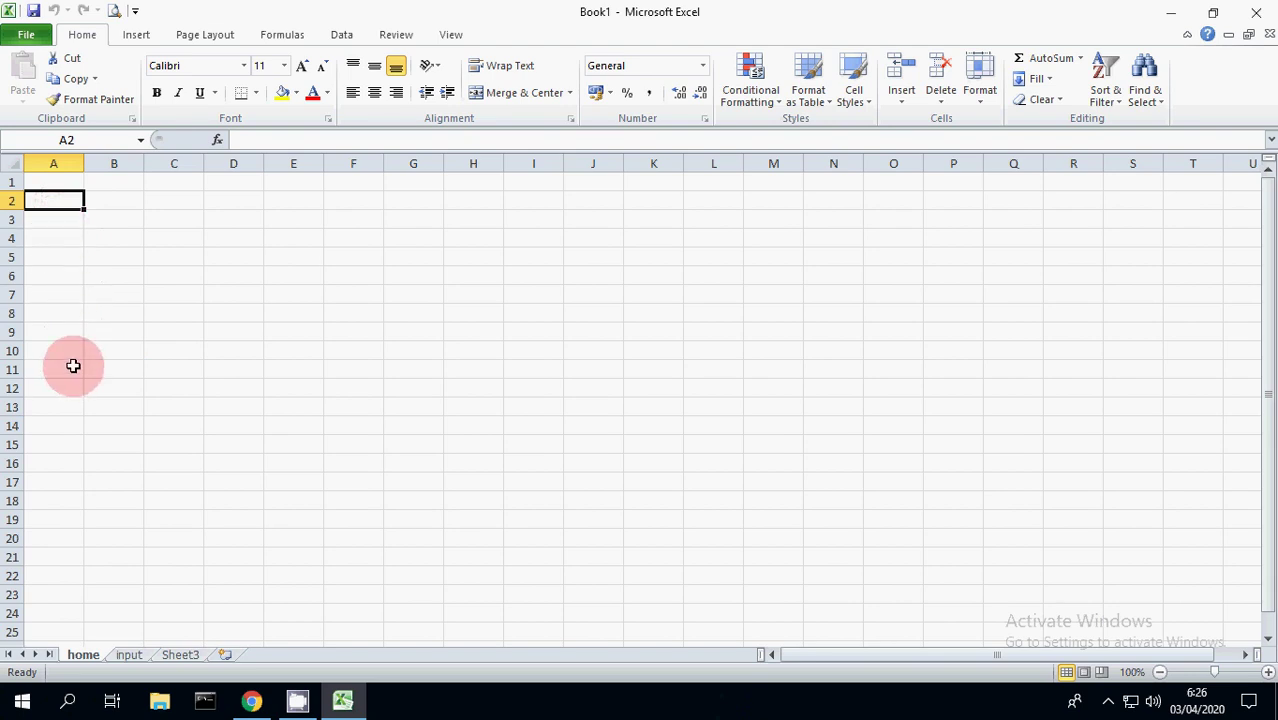
click(146, 311)
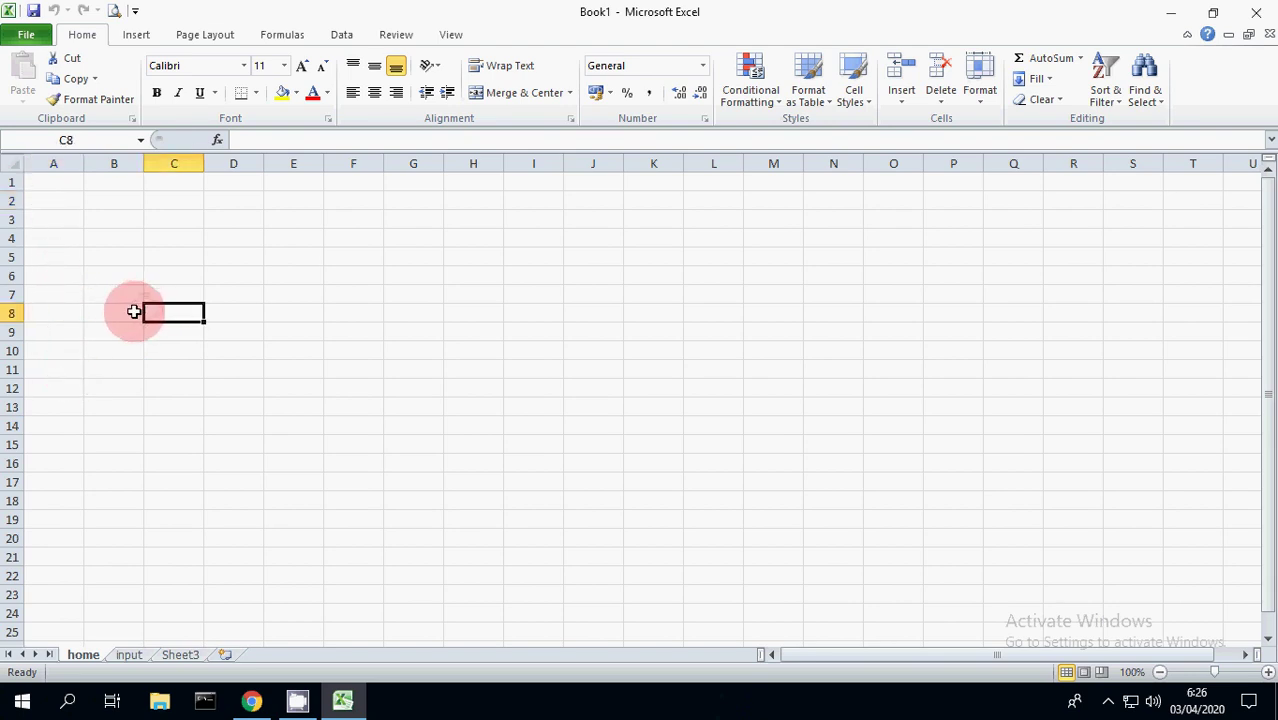
- Enter the number 1 in cell A2 of the home sheet
click(63, 201)
text(1)
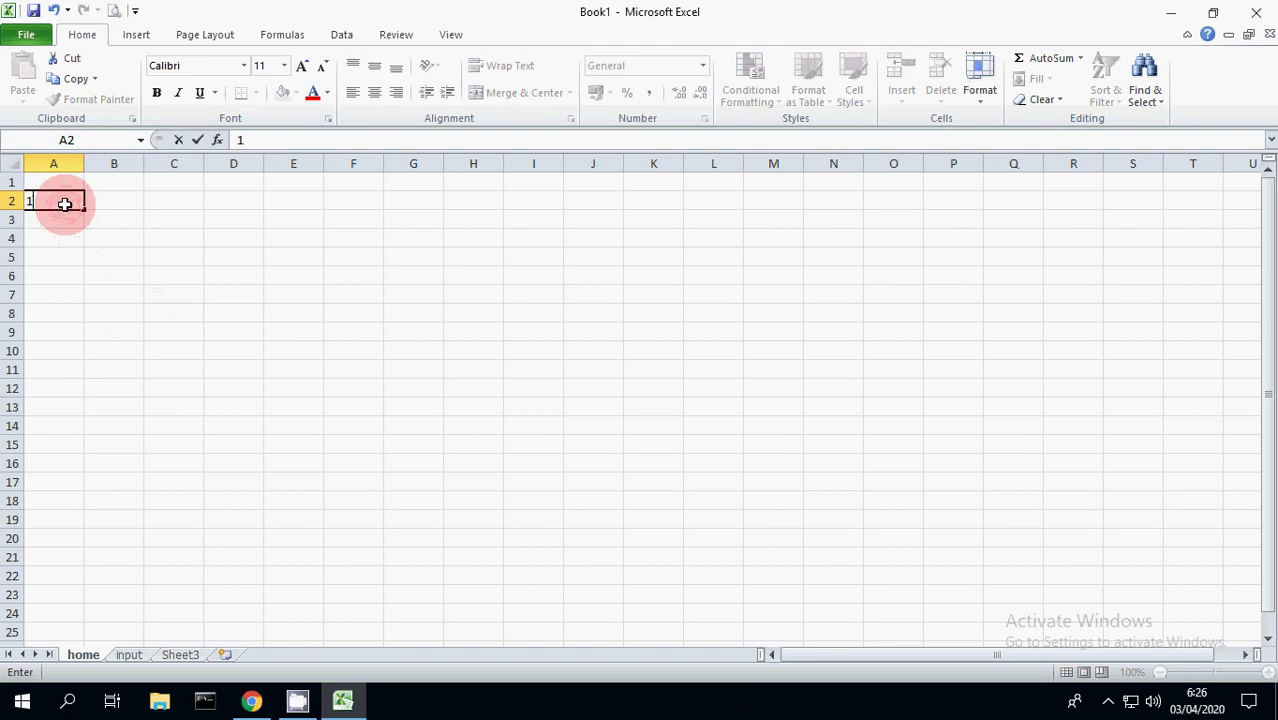
click(83, 263)
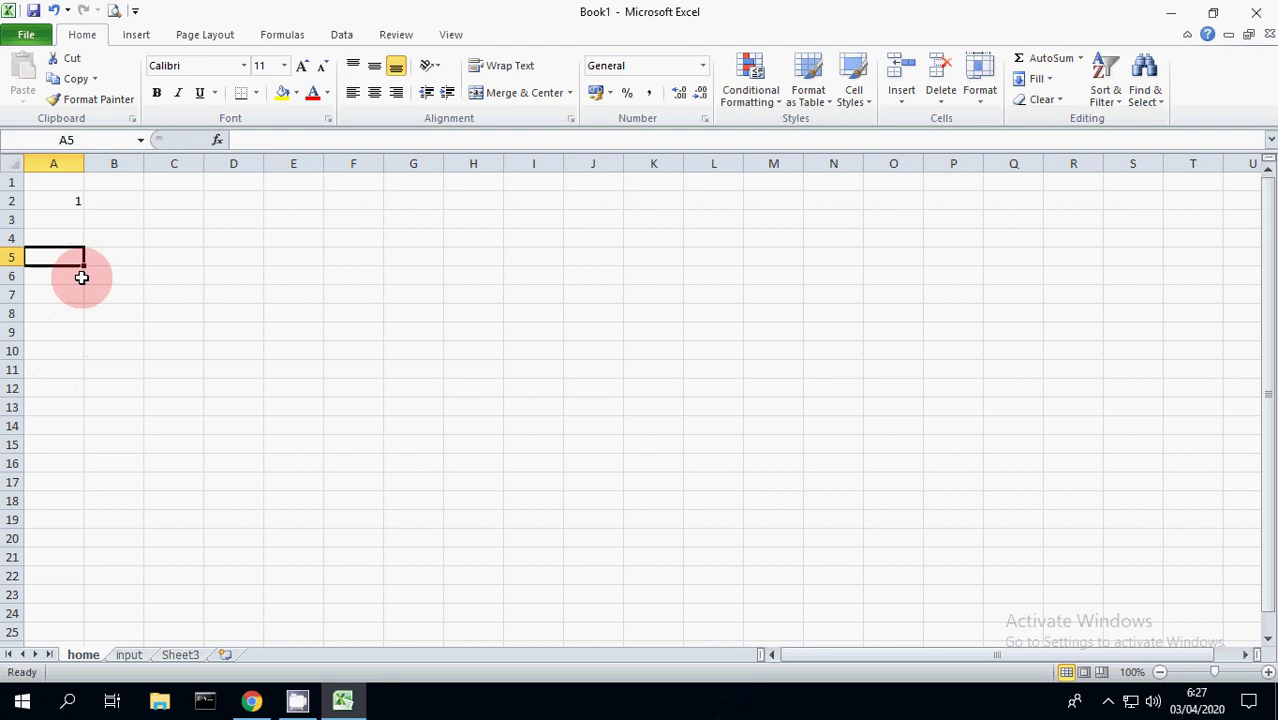
- Extend the 1 in A2 as a series from 1 to 10 down to A11, and narrow column A
click(66, 205)
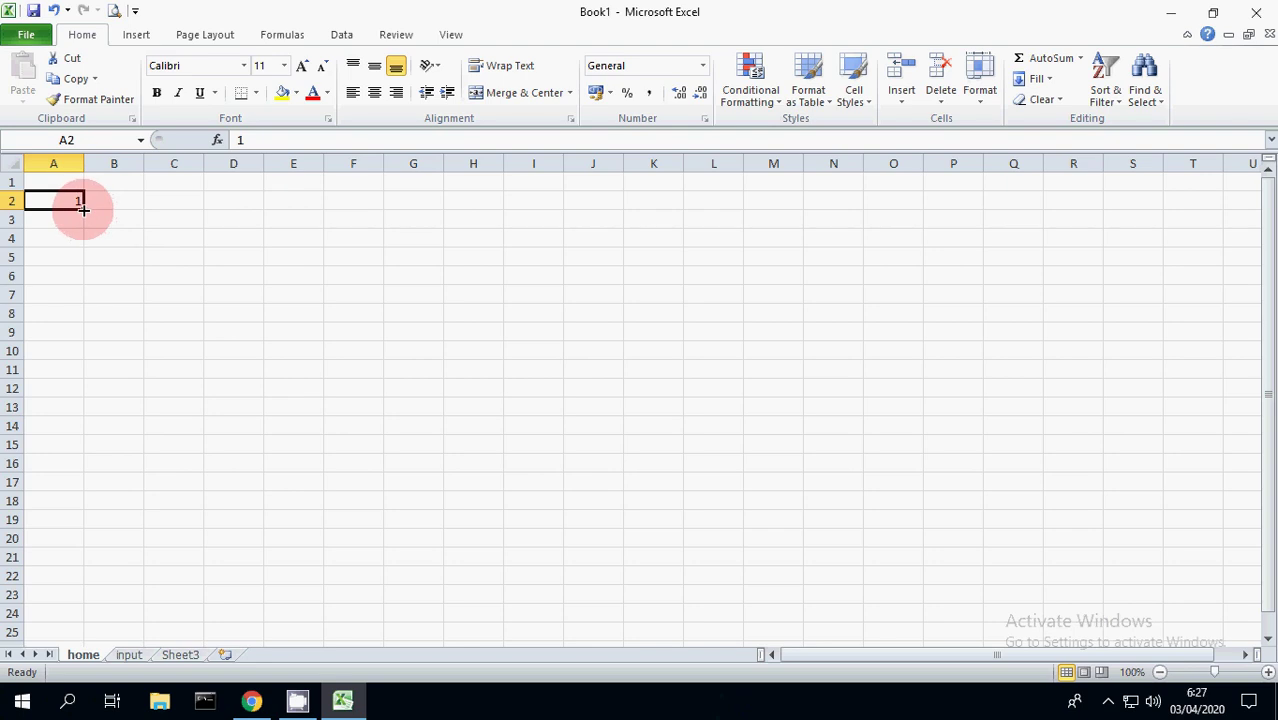
drag(83, 208, 83, 208)
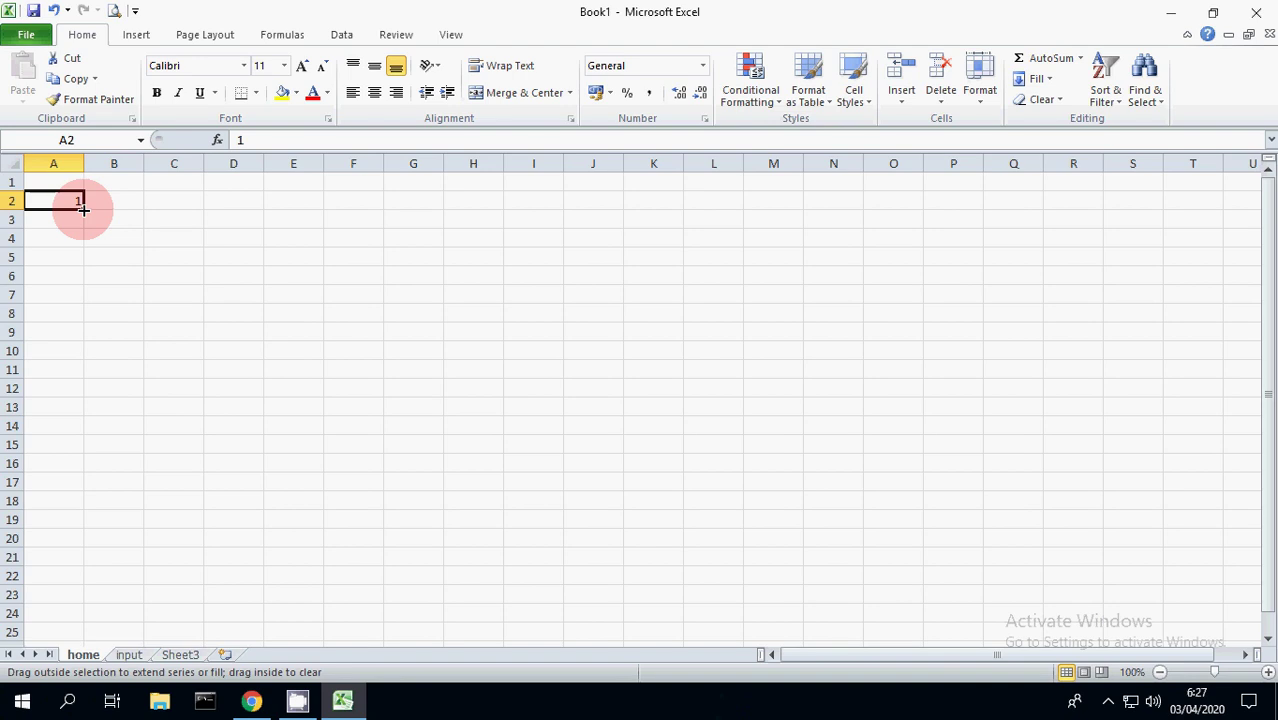
key(ctrl)
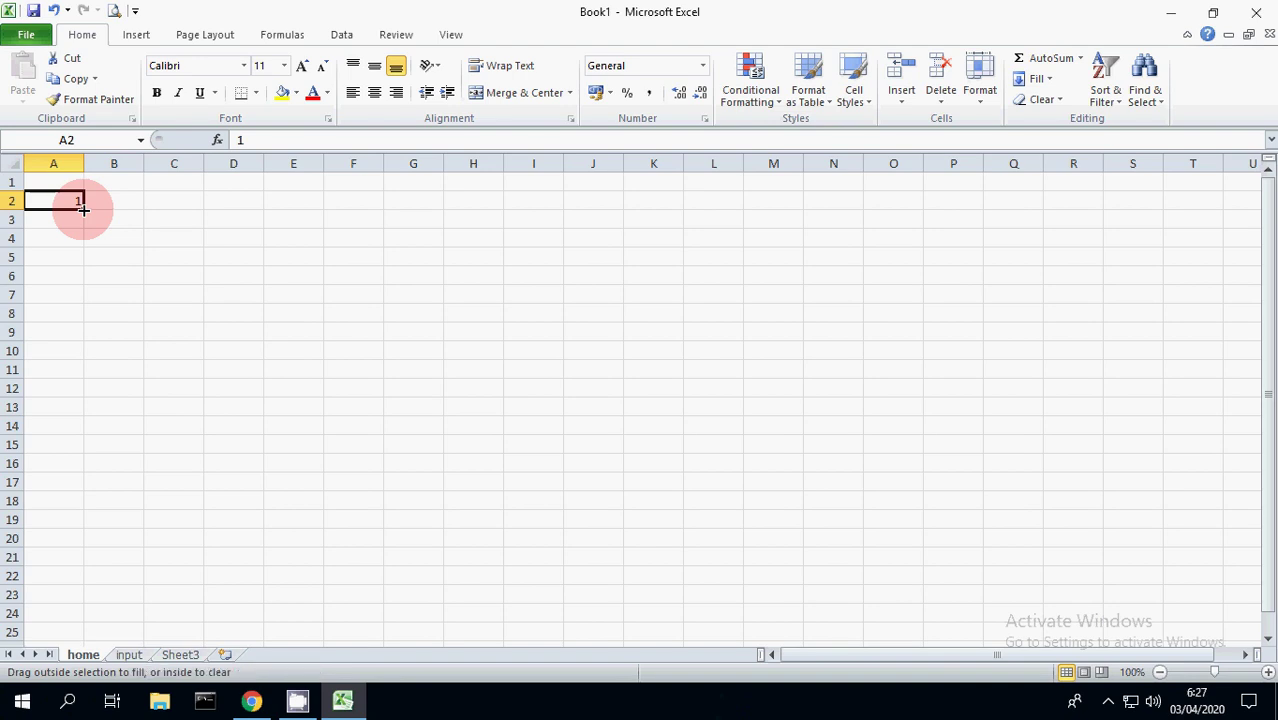
key(ctrl)
key(ctrl)
key(ctrl)
drag(84, 208, 72, 383)
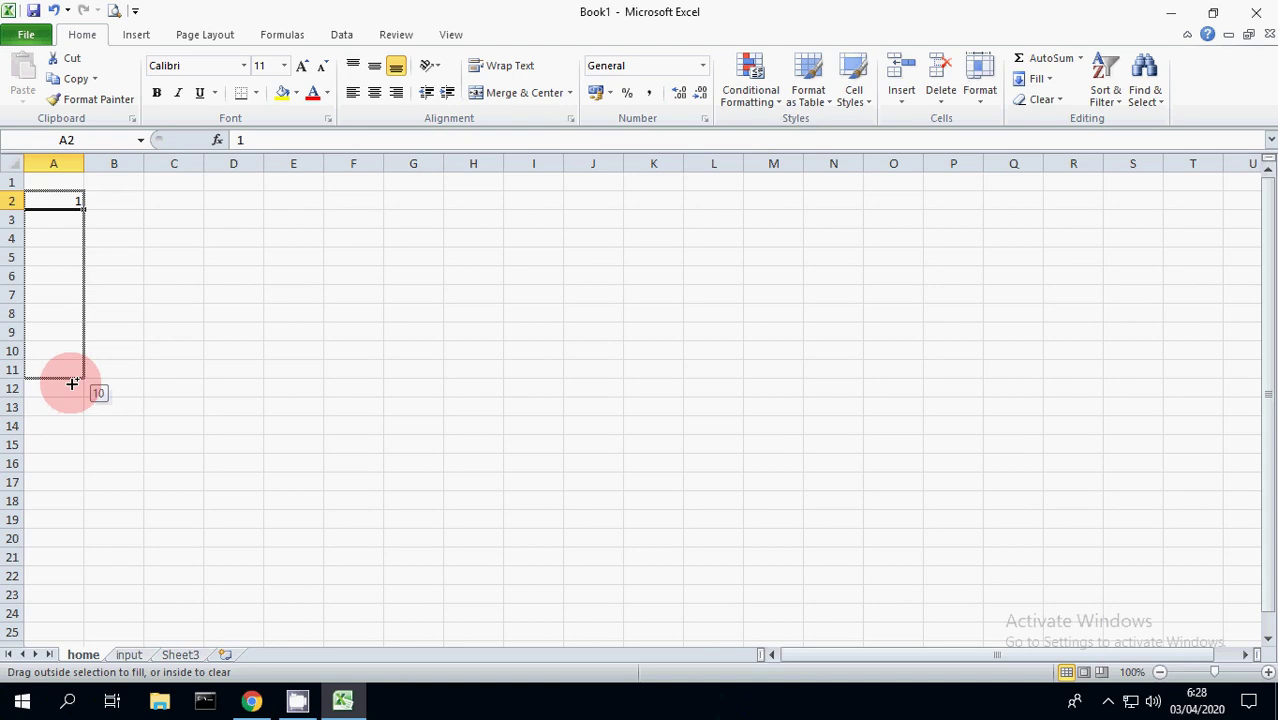
drag(72, 383, 70, 381)
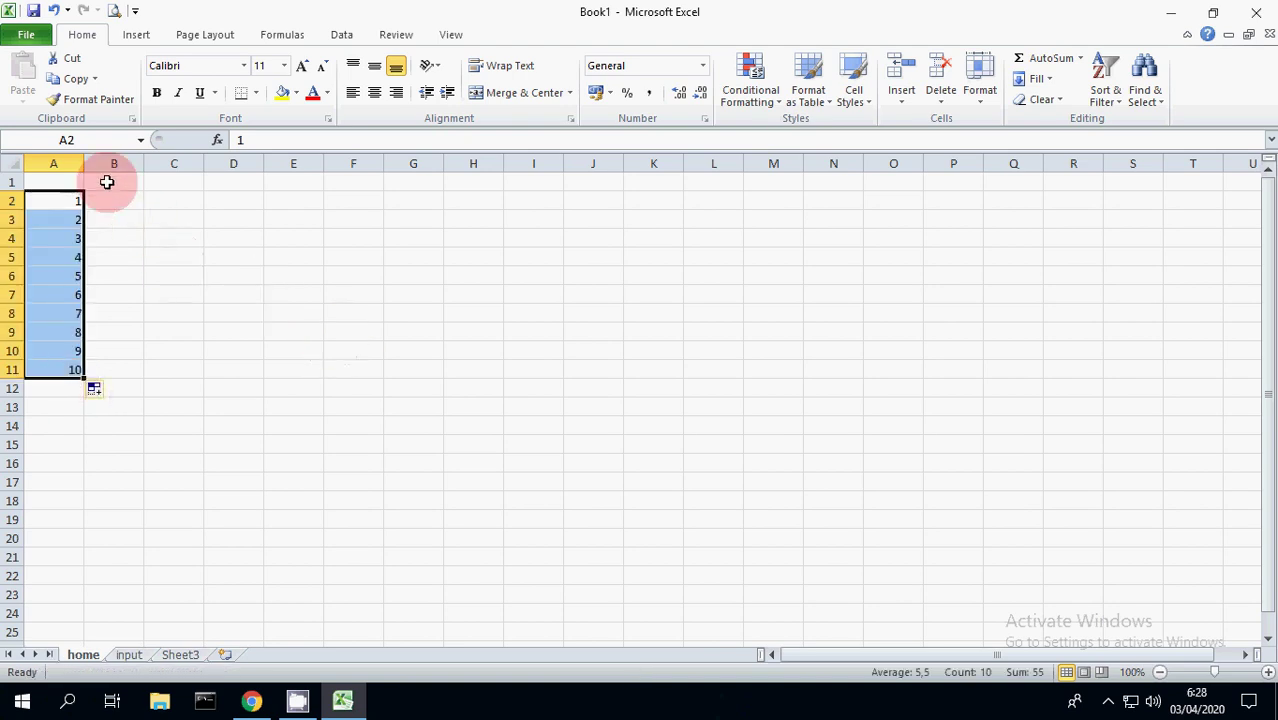
drag(85, 164, 72, 178)
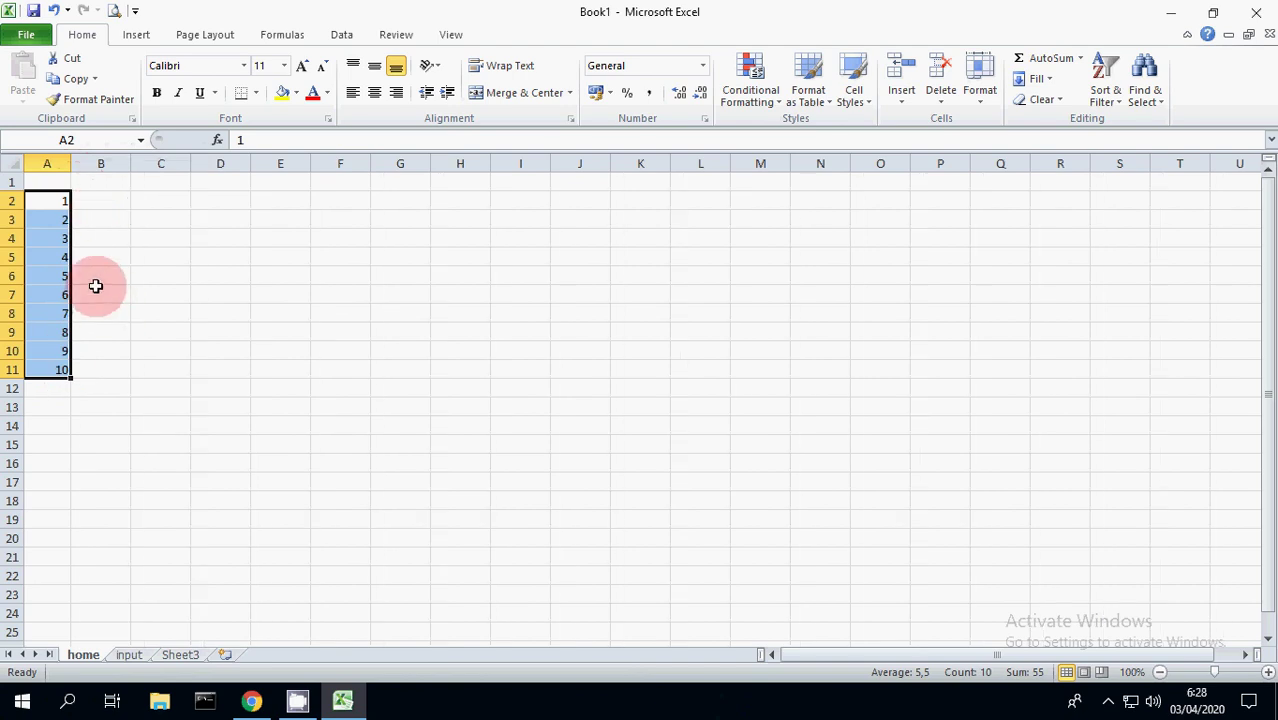
click(143, 337)
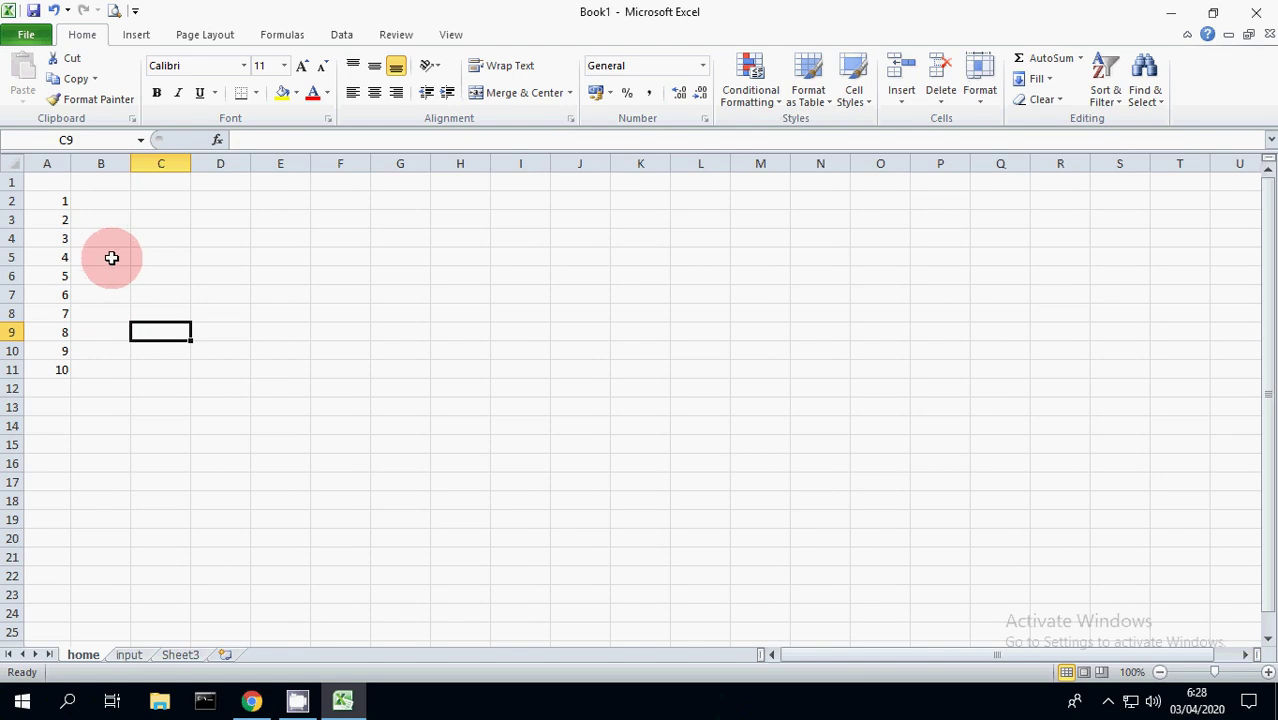
- Enter 1 in B2 and 2 in B3, and extend the two cells as a series to 10 in B11
click(104, 204)
text(1)
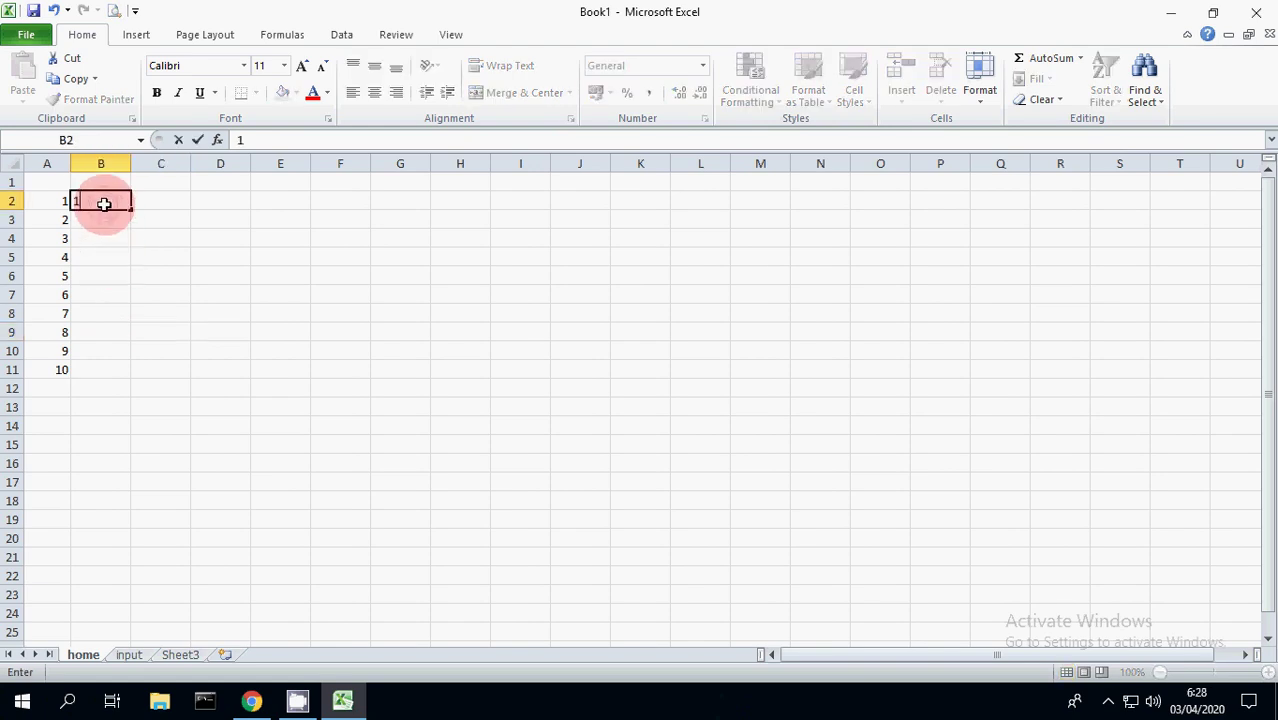
key(Return)
text(2)
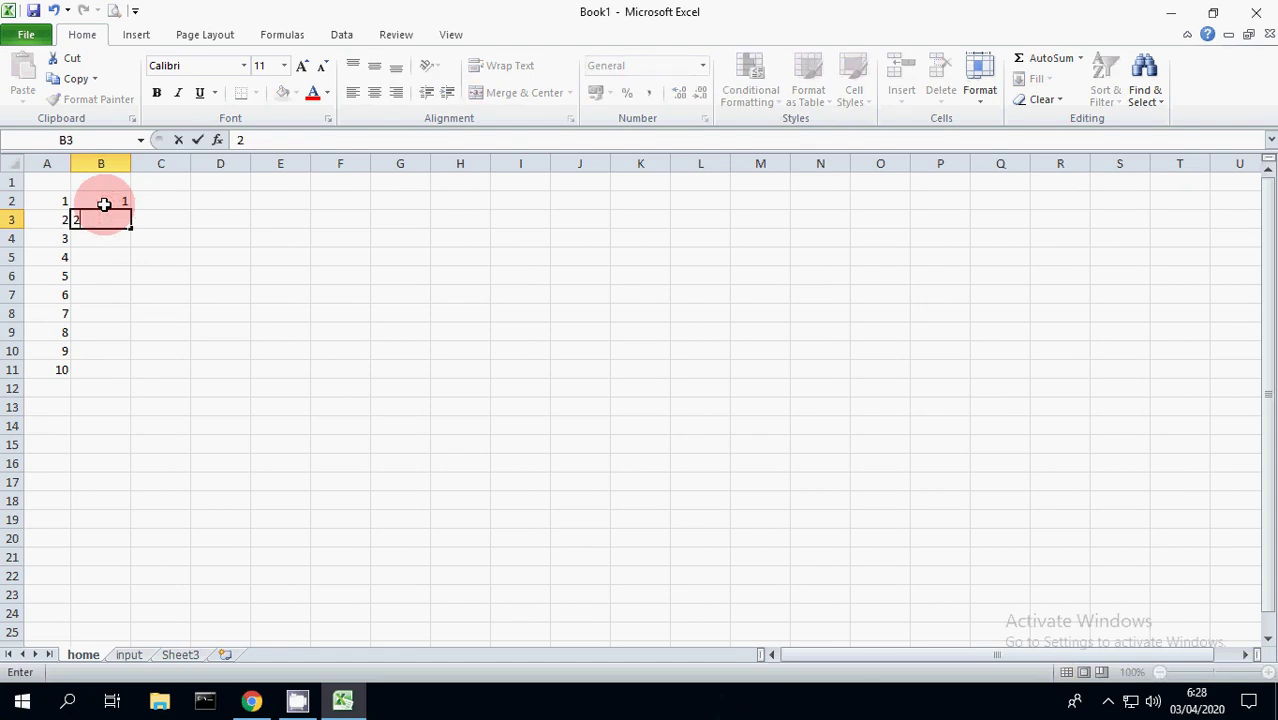
click(130, 262)
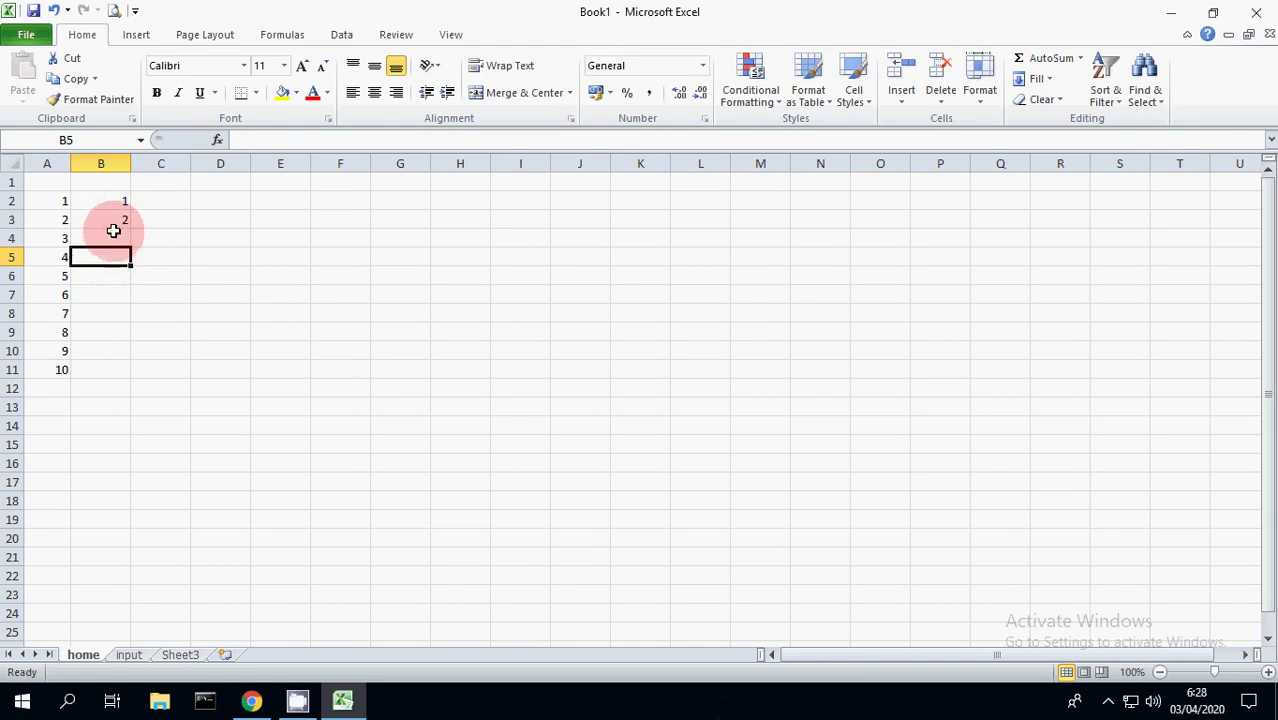
drag(110, 201, 113, 225)
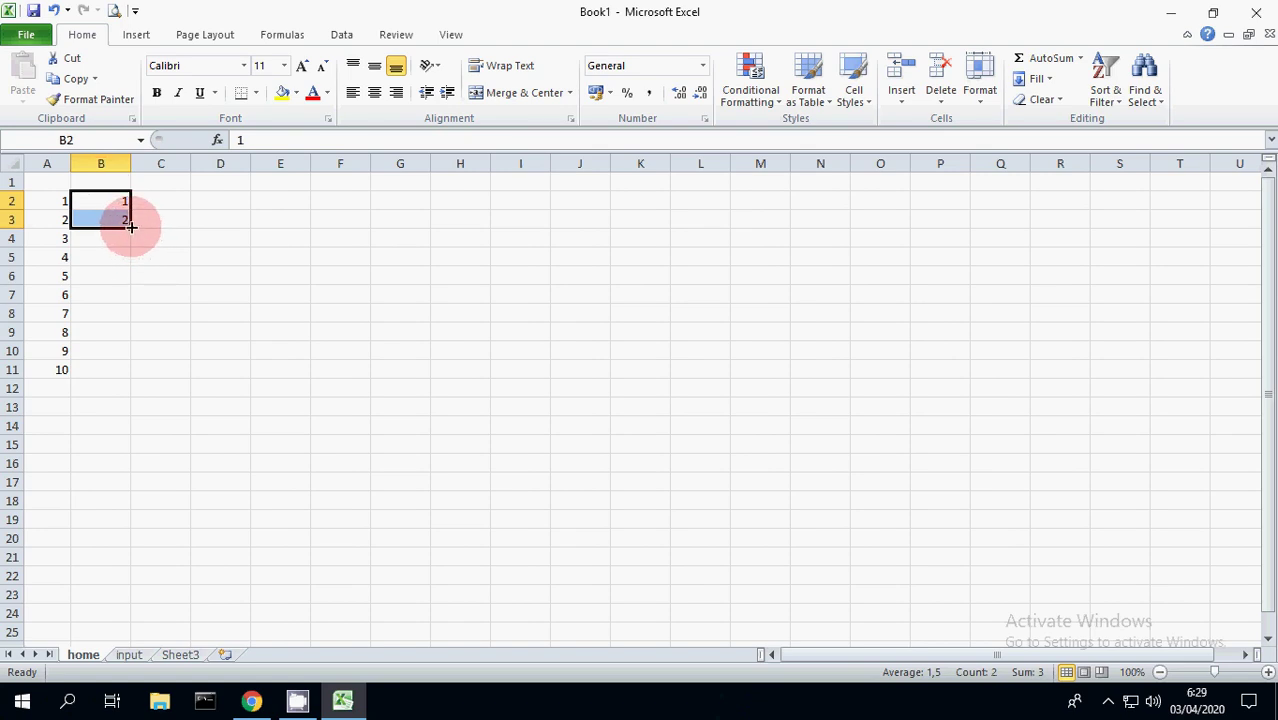
drag(131, 227, 138, 371)
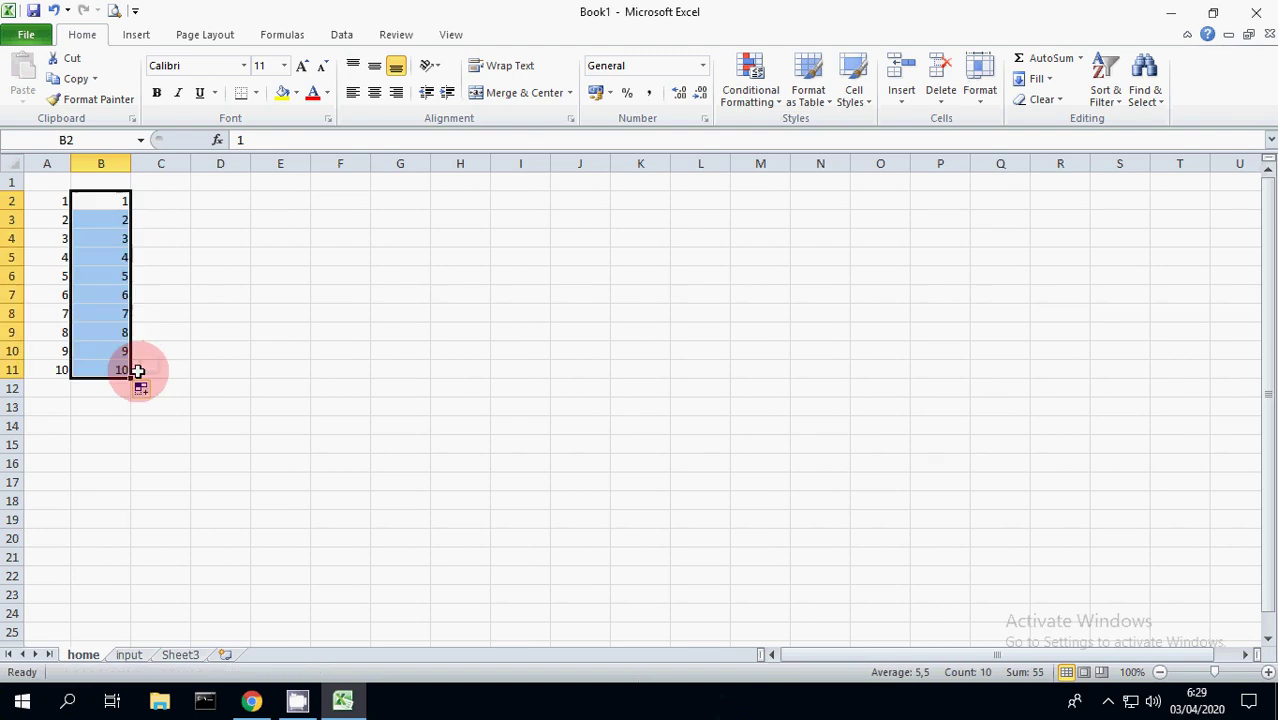
- Center the numbers in the range A2:B11 horizontally
drag(51, 201, 123, 372)
click(374, 92)
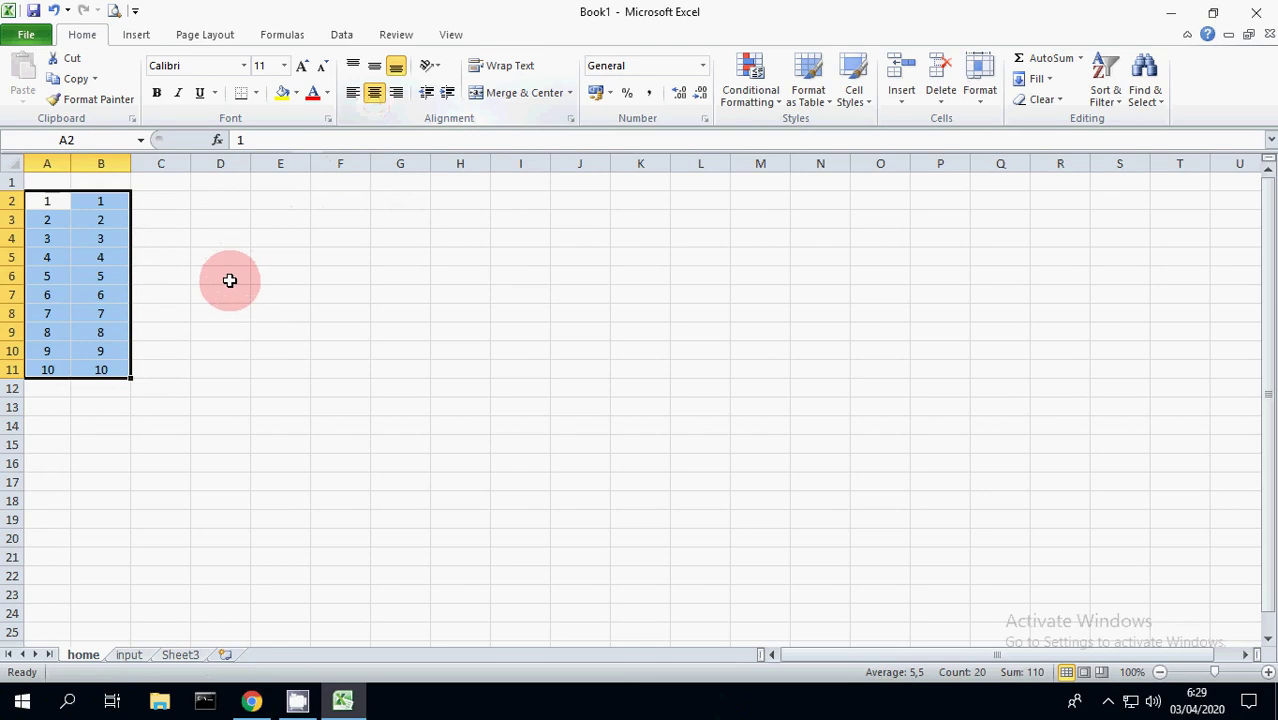
click(196, 295)
click(48, 201)
click(48, 369)
click(52, 220)
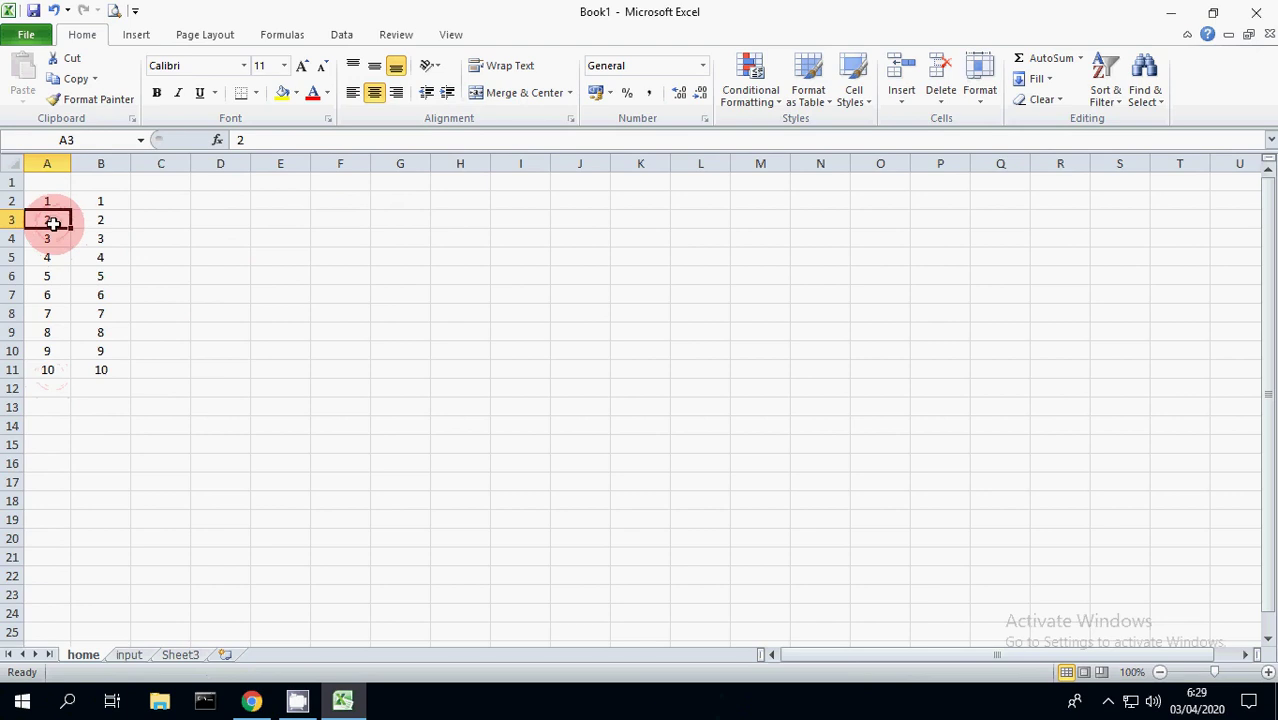
click(110, 284)
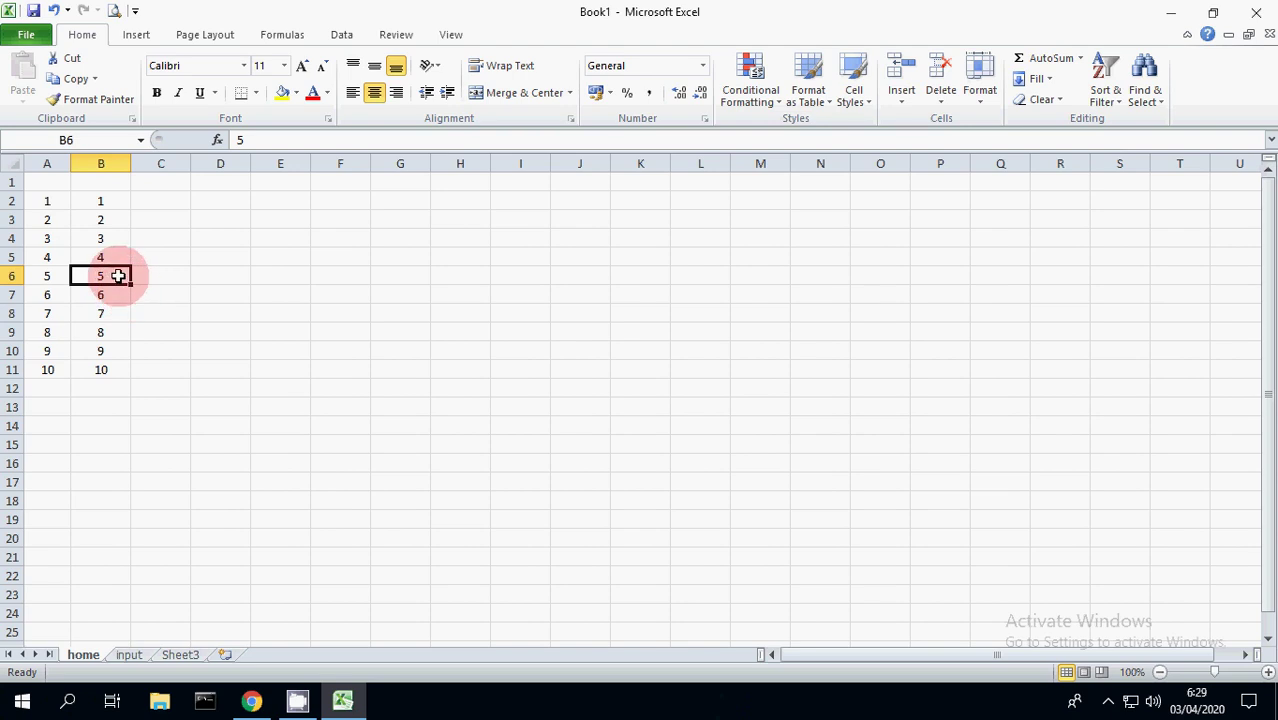
- Enter 1 in cell C2 and copy it down through C11 with the fill handle
click(162, 204)
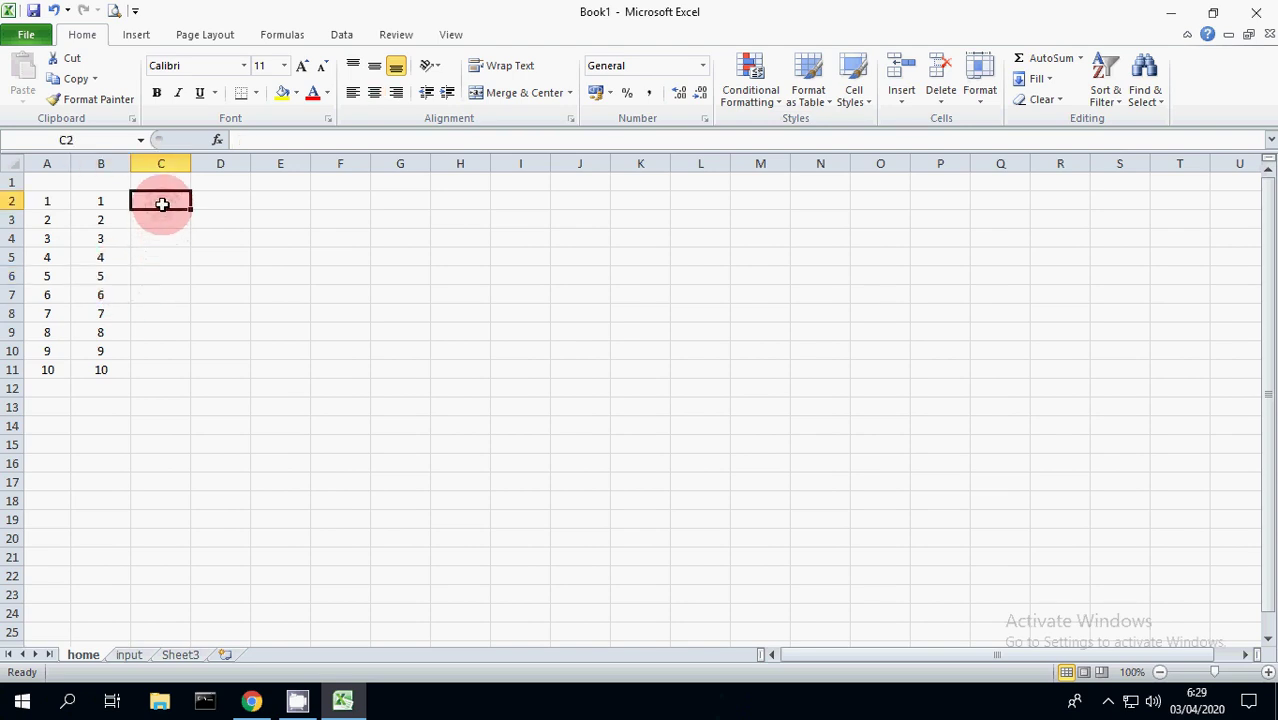
text(1)
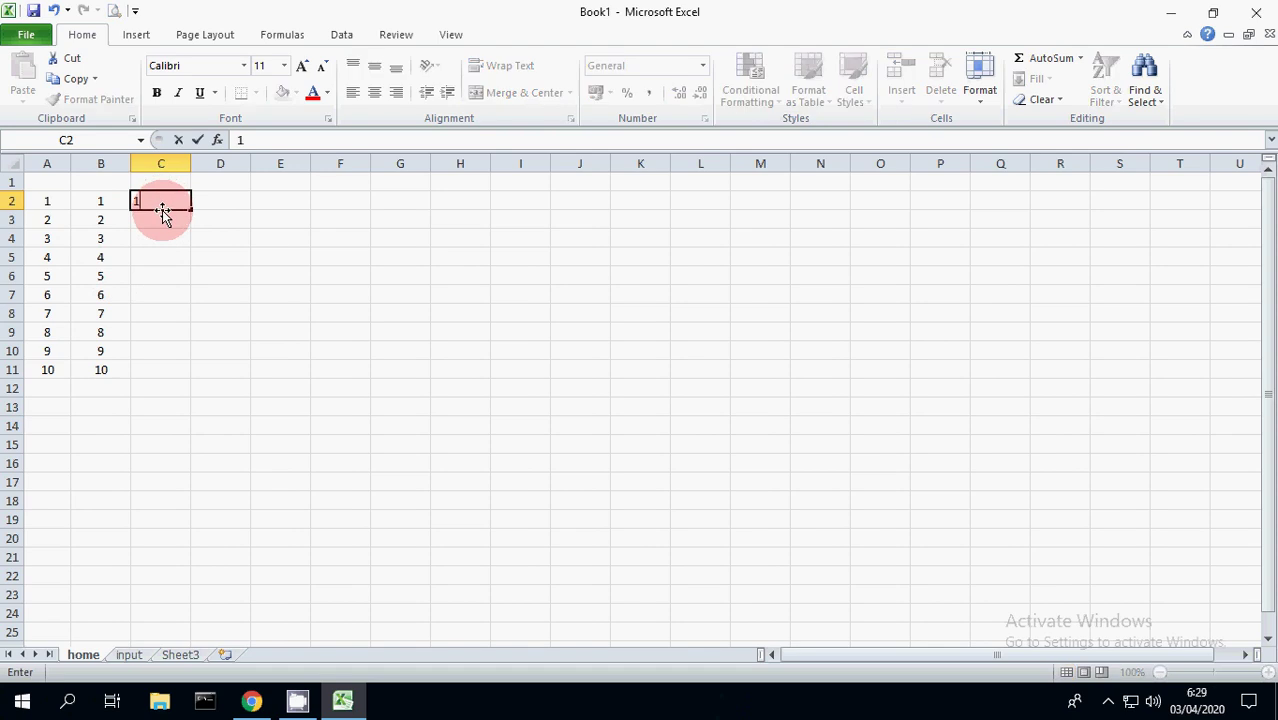
click(168, 255)
click(166, 207)
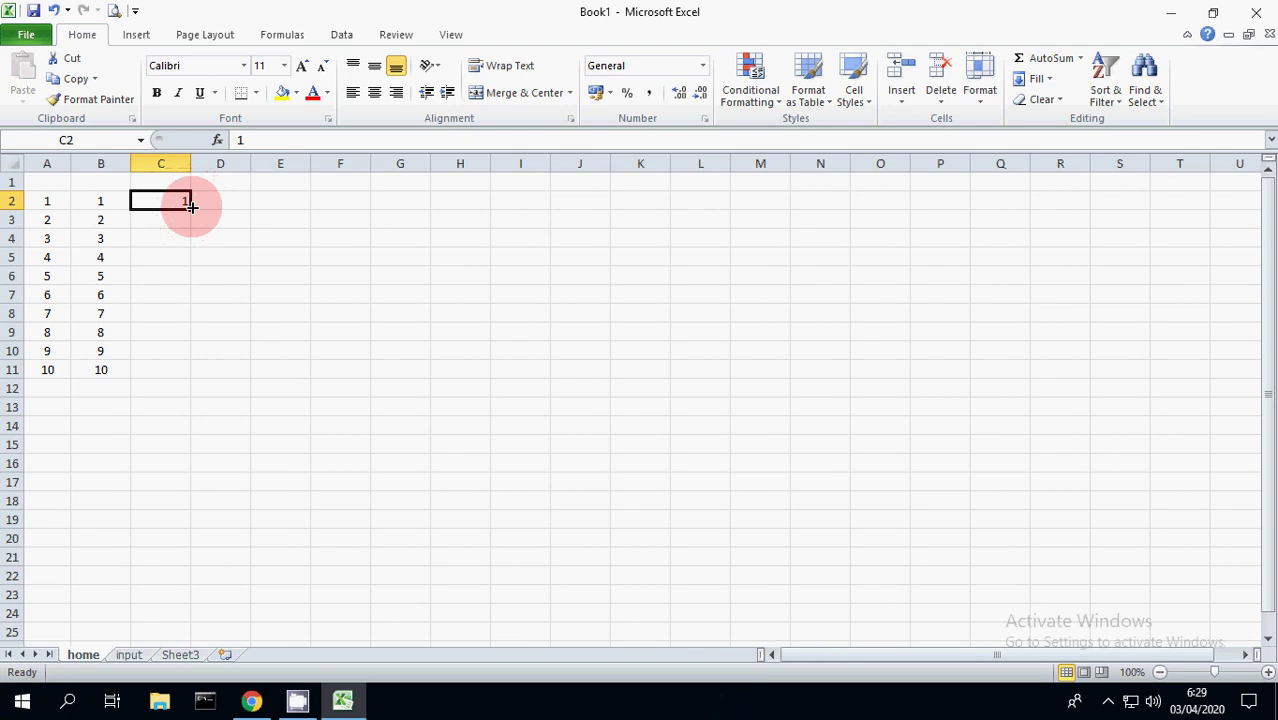
drag(191, 207, 195, 372)
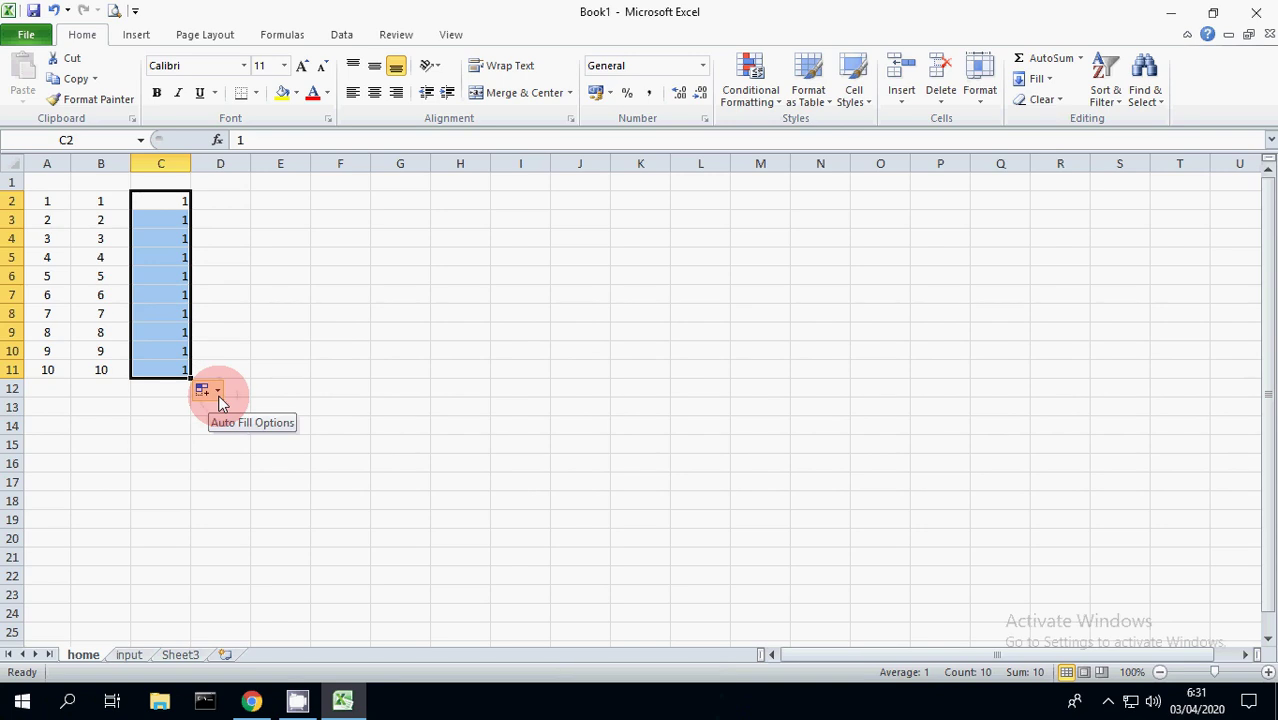
- Change the auto fill of C2:C11 to Fill Series and center the numbers horizontally
click(217, 391)
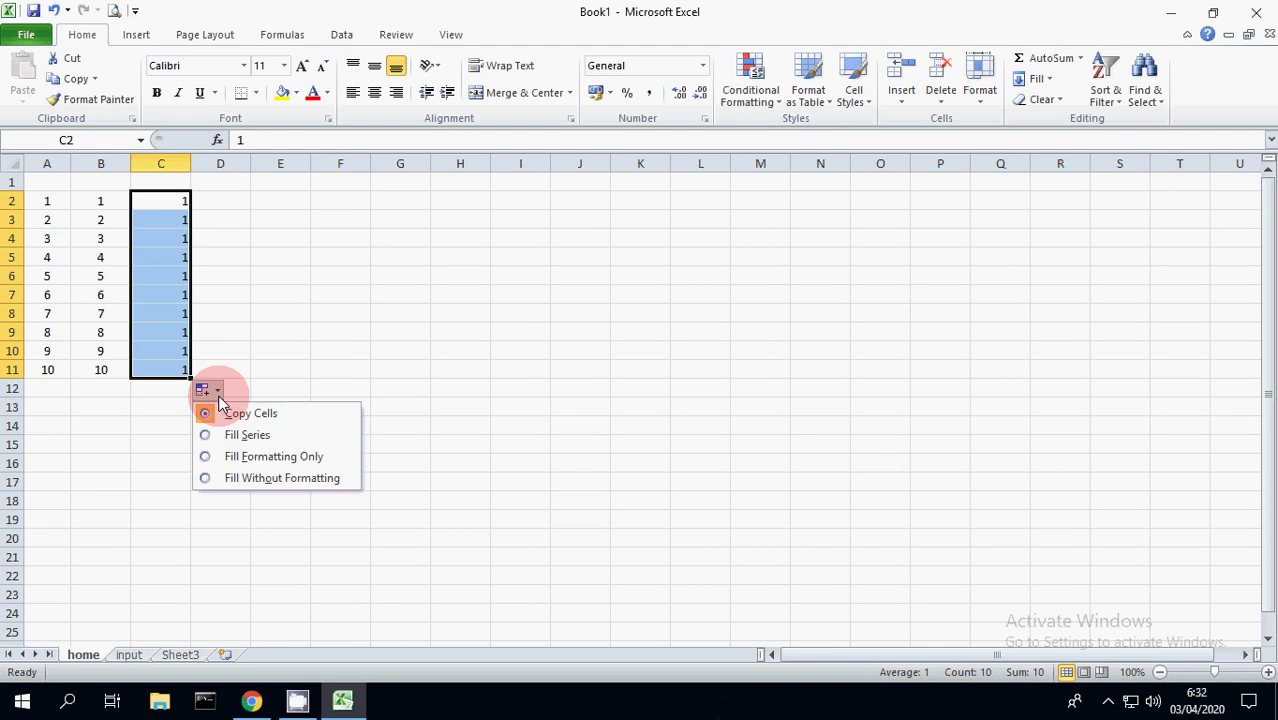
click(241, 440)
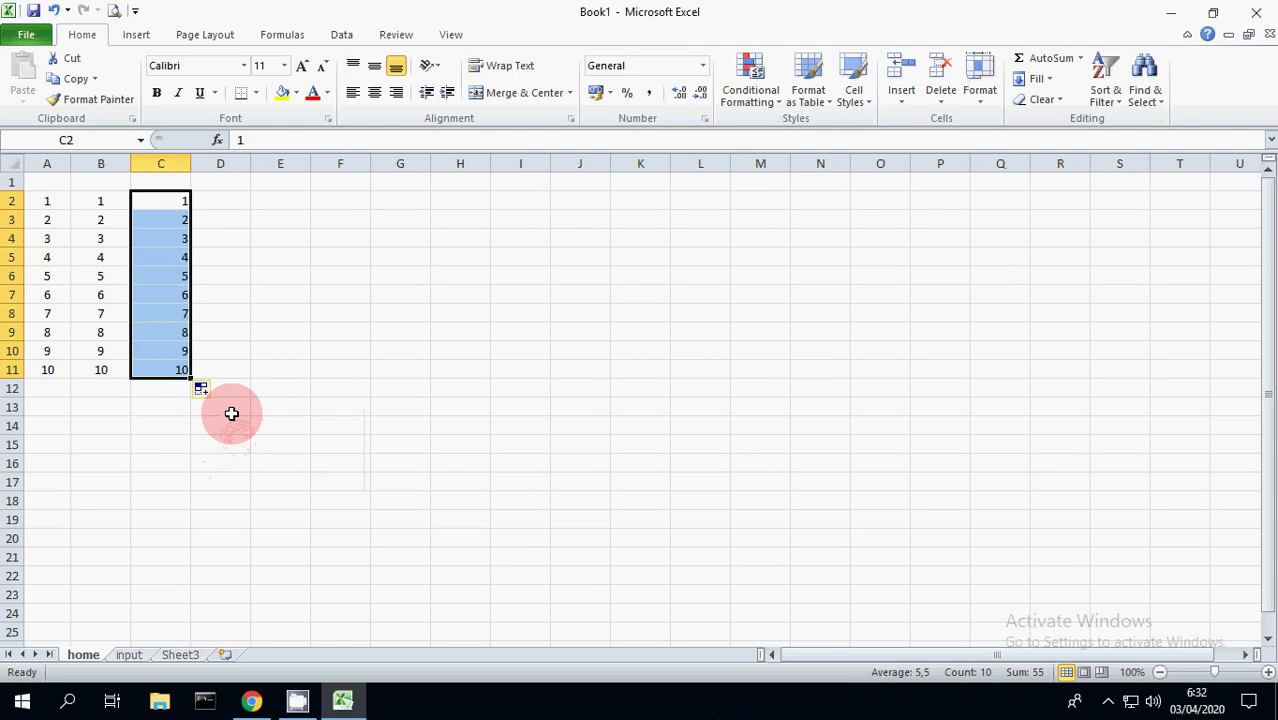
click(383, 97)
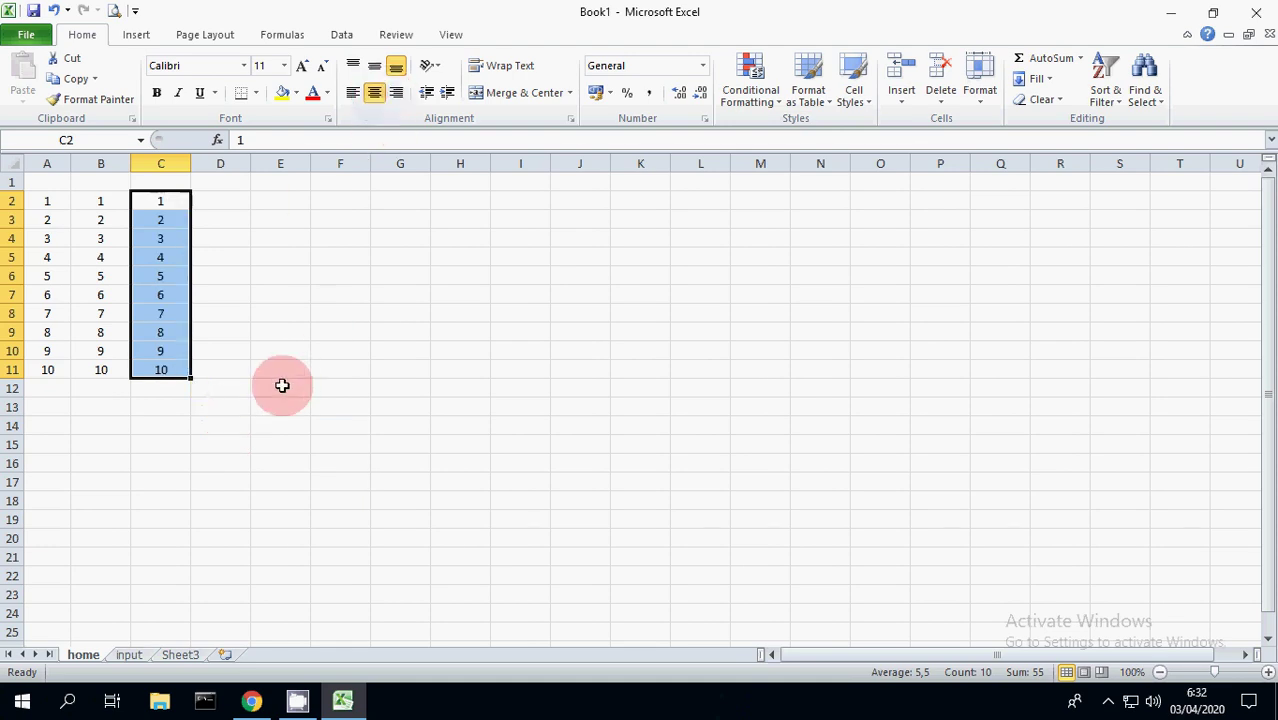
click(46, 278)
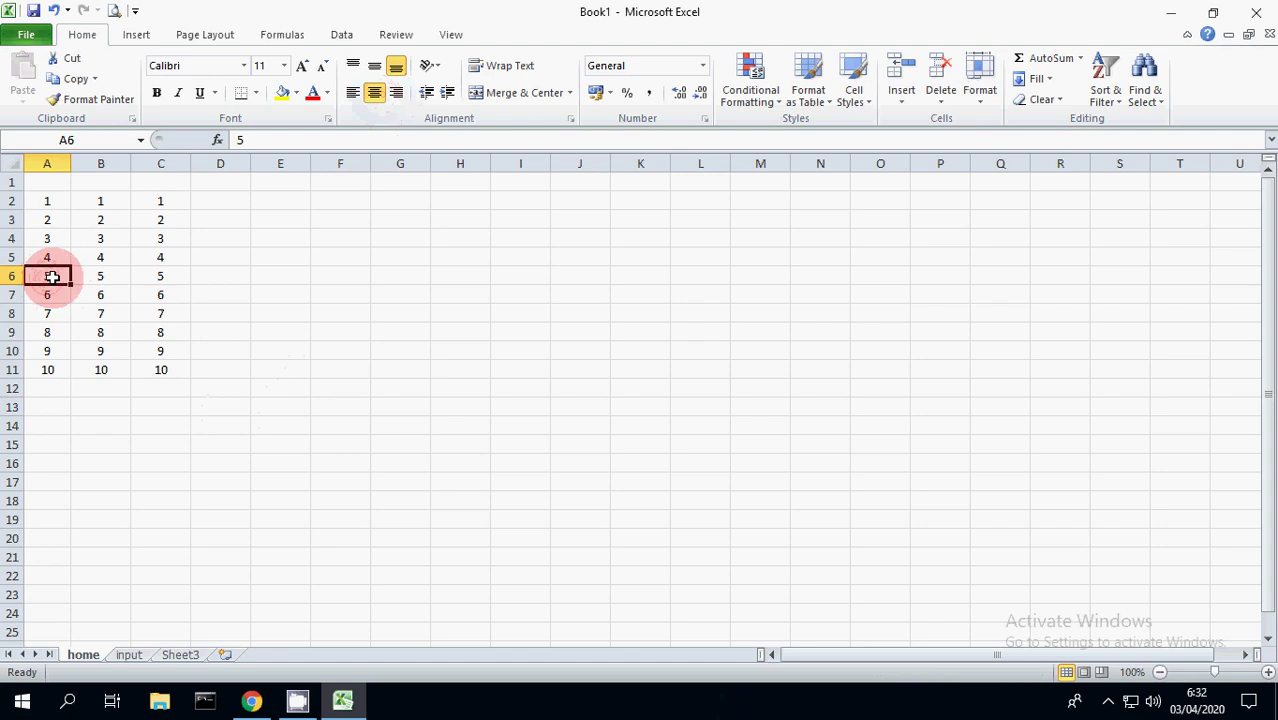
click(96, 296)
click(150, 290)
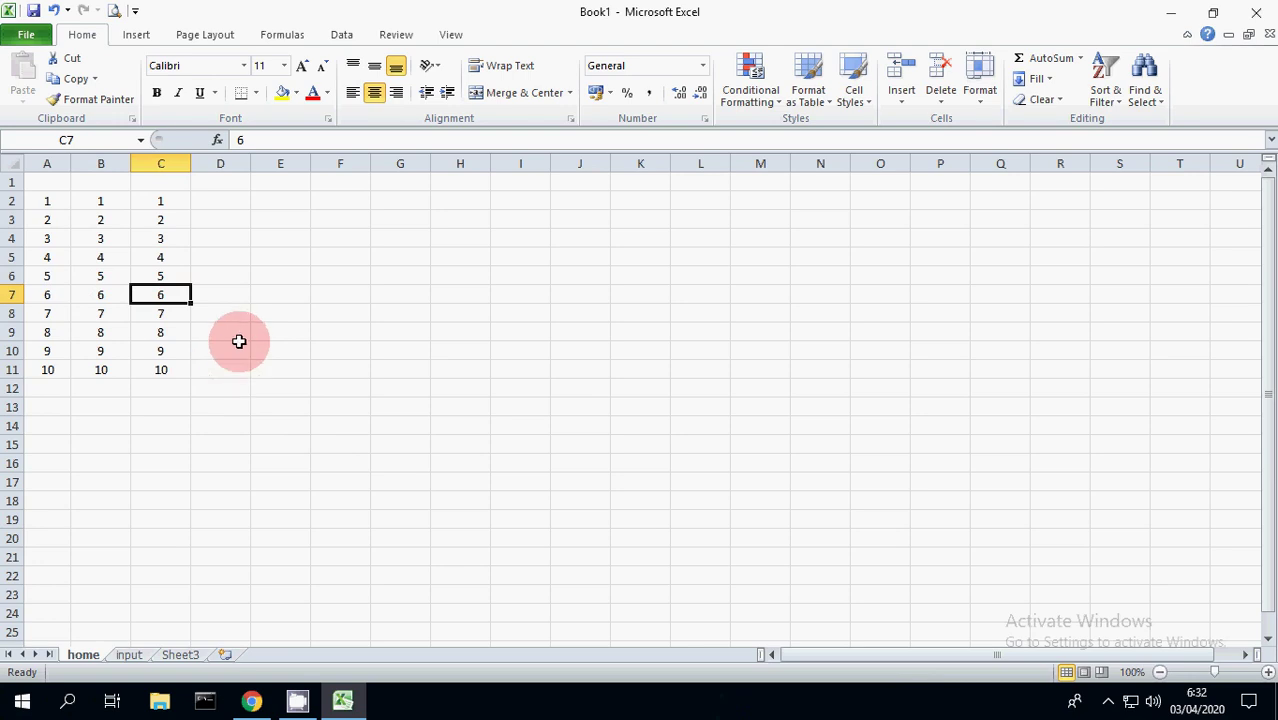
click(232, 204)
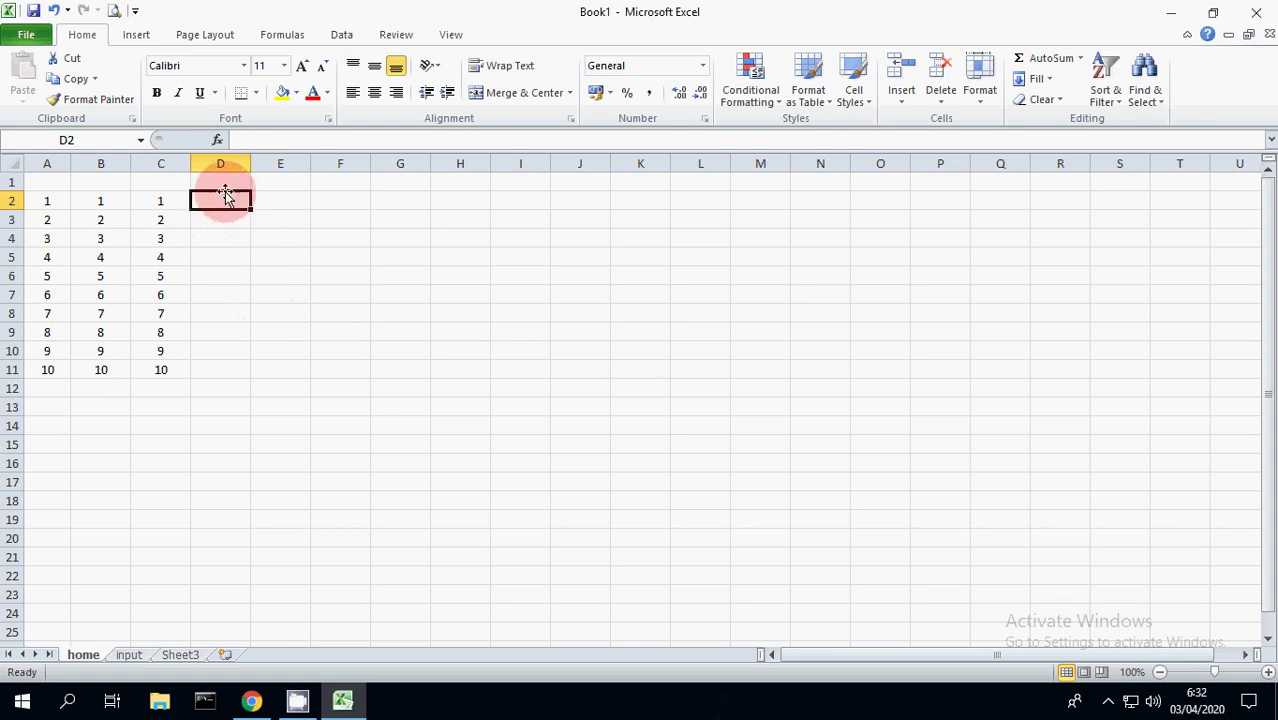
click(155, 200)
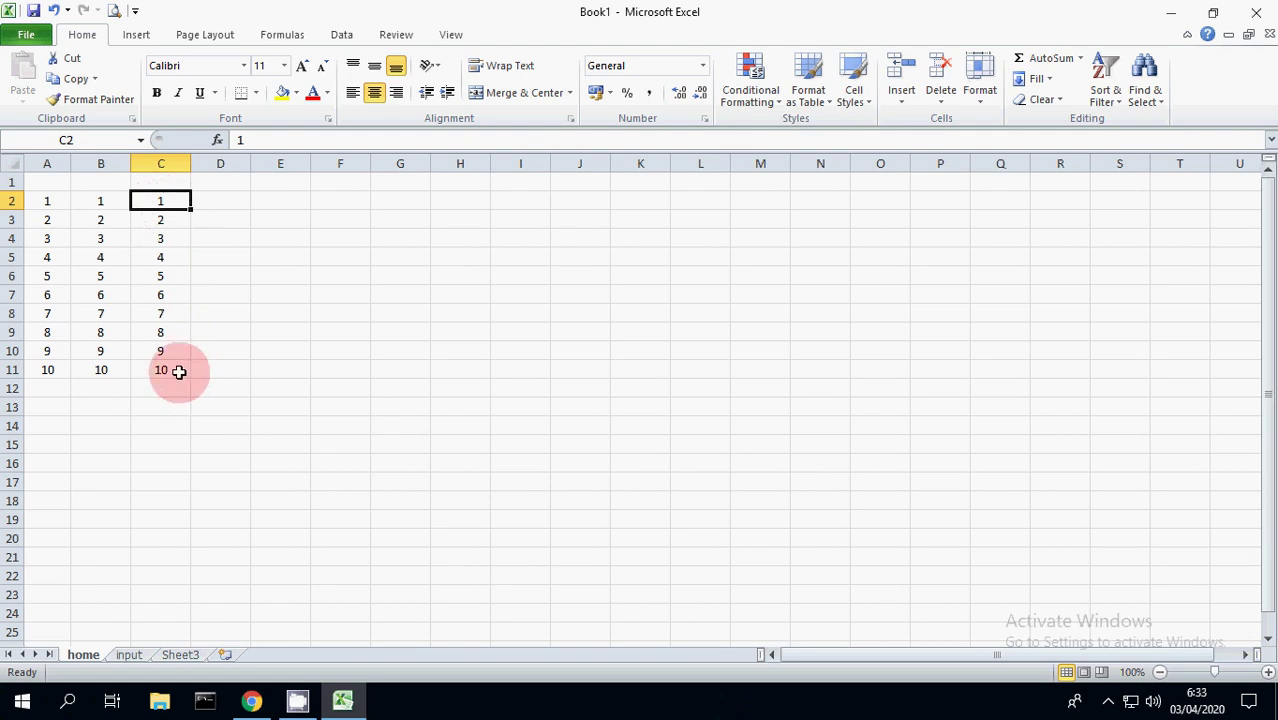
drag(160, 222, 161, 368)
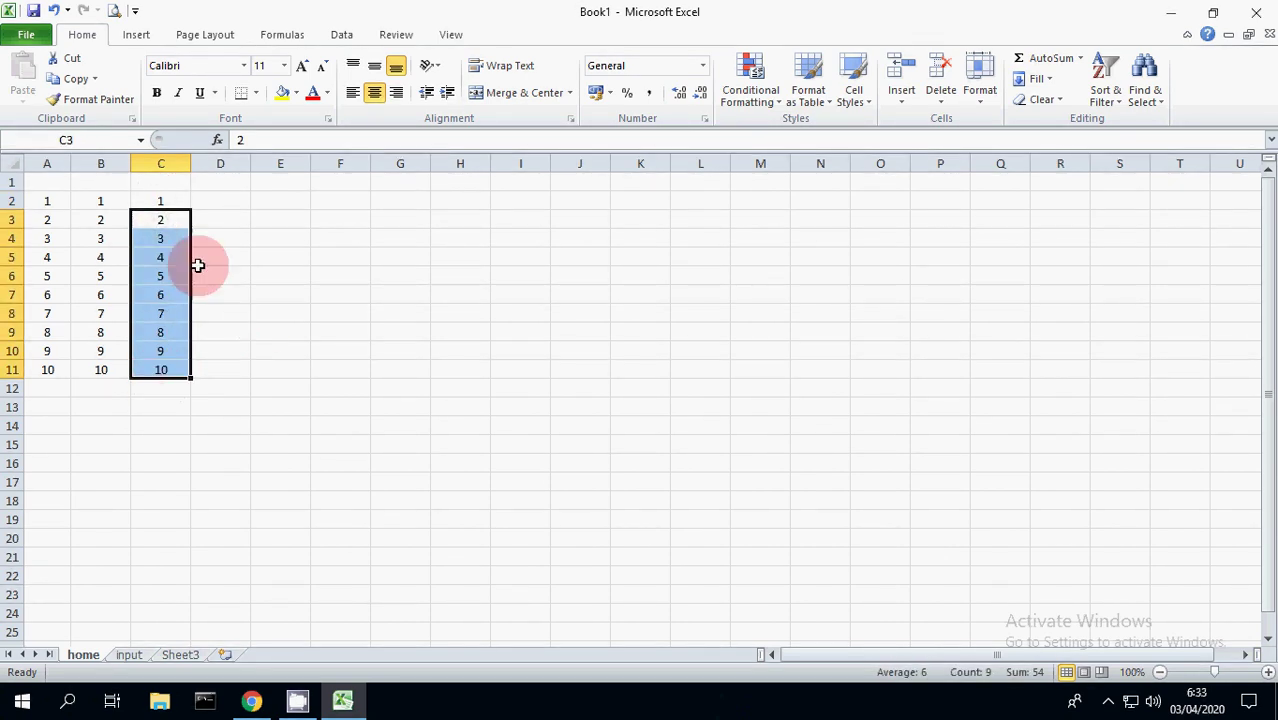
click(162, 419)
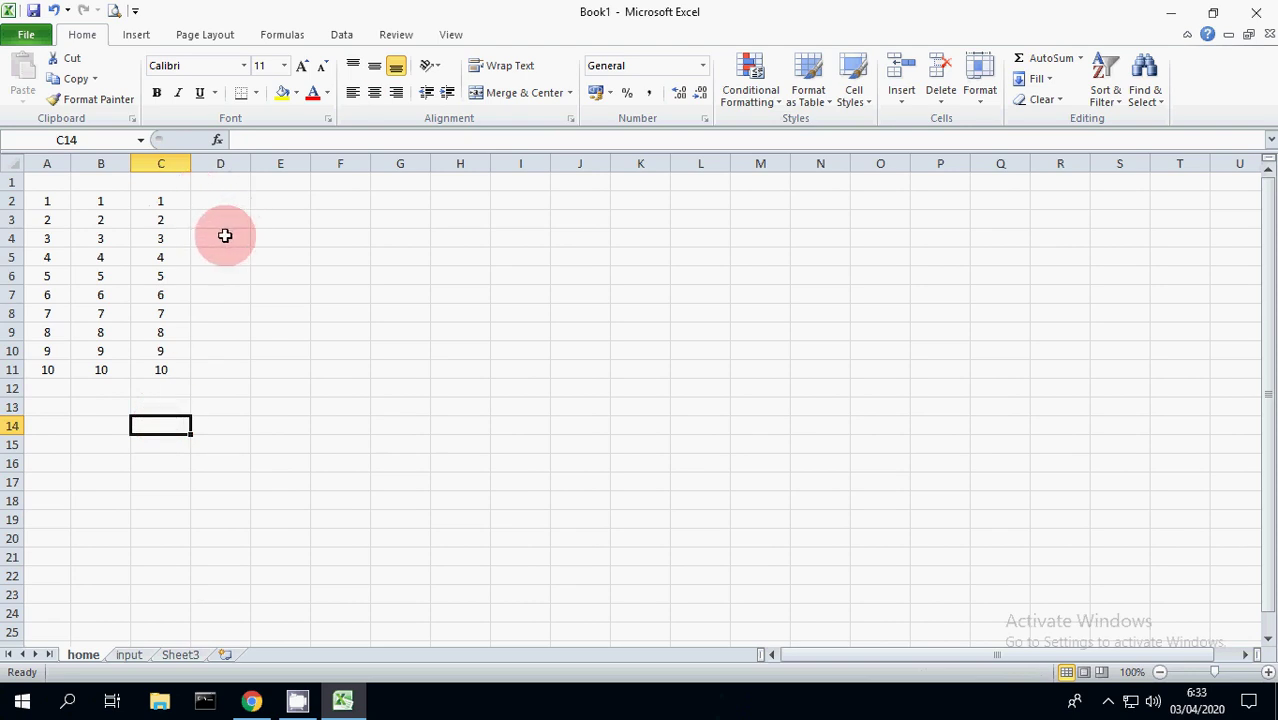
click(171, 201)
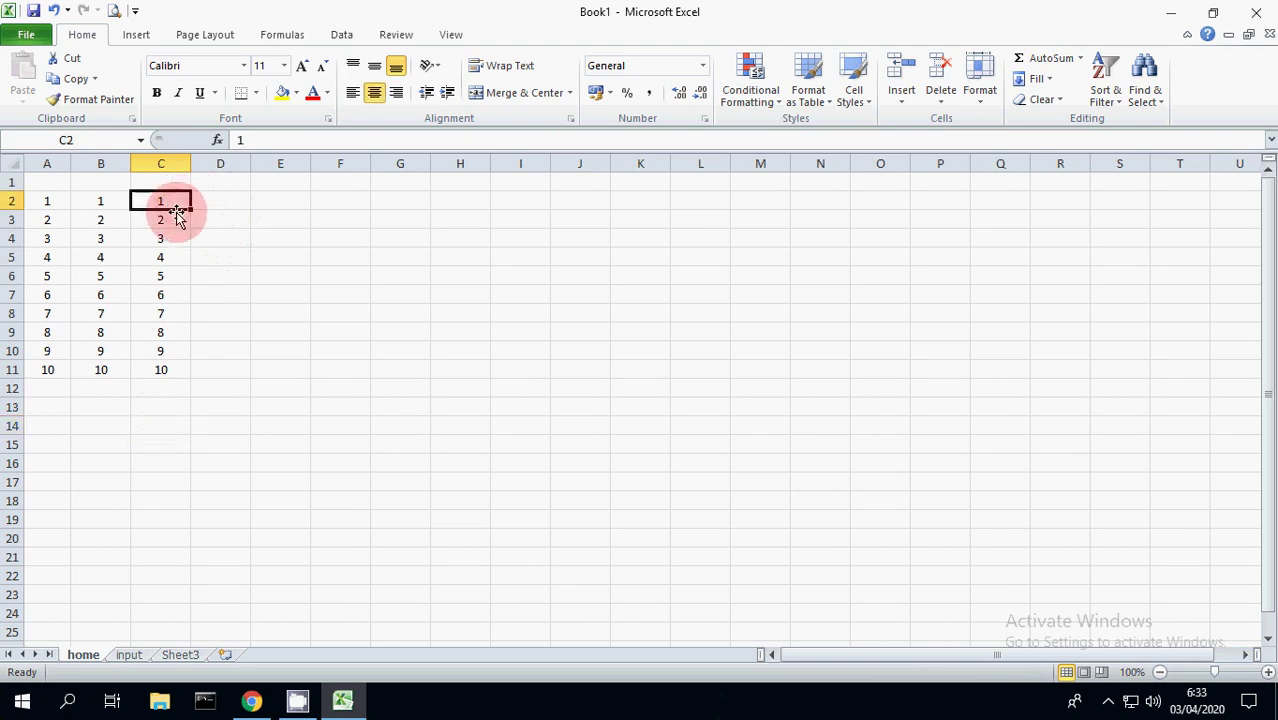
click(166, 256)
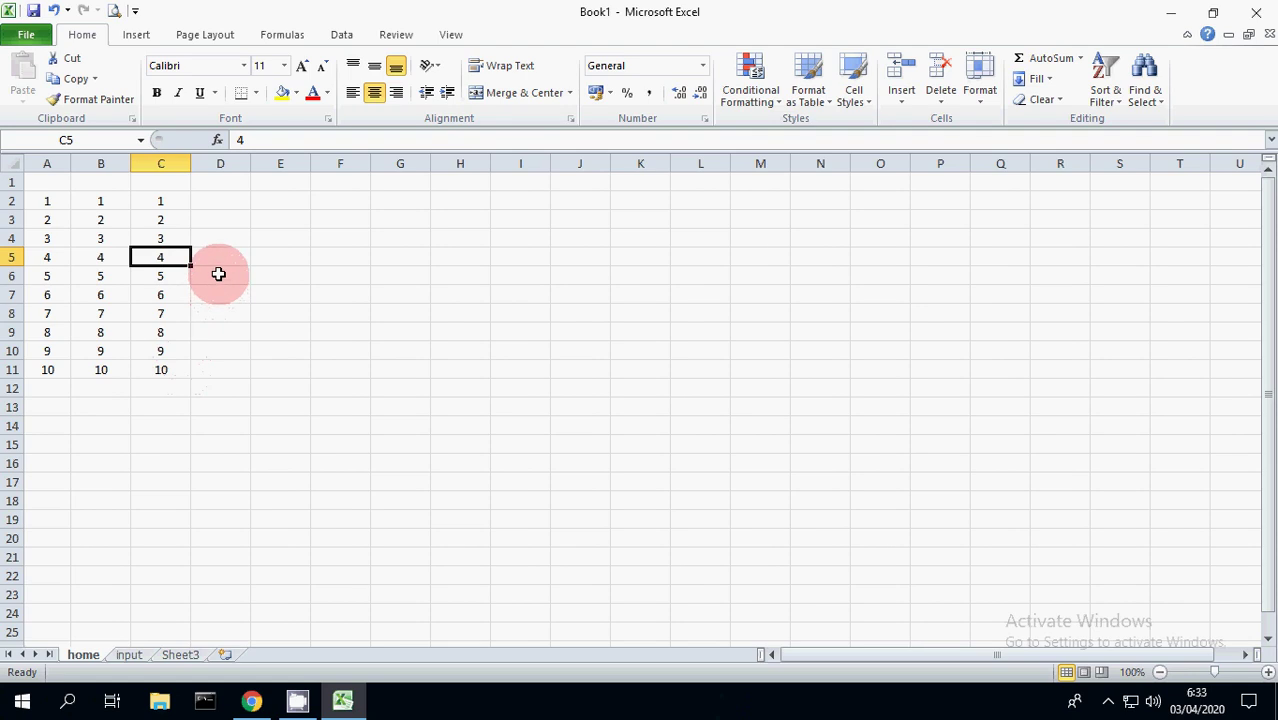
- Enter 1 in cell D2
click(222, 203)
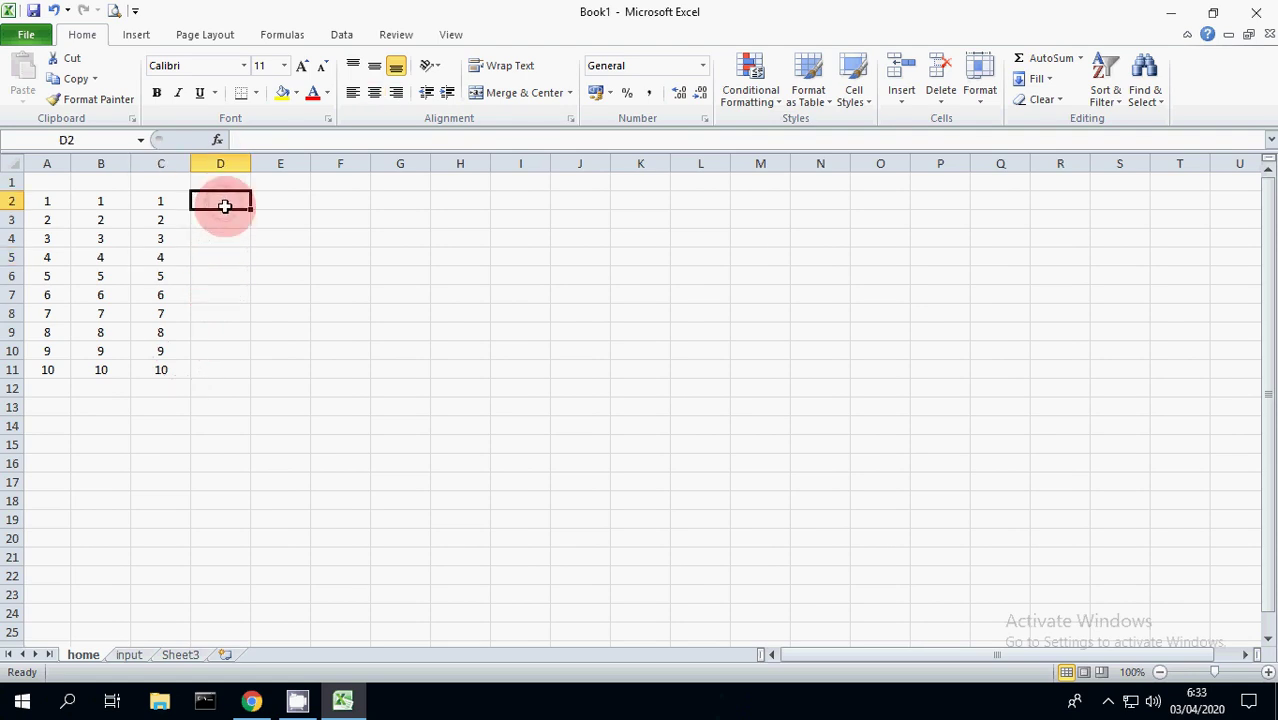
text(1)
click(236, 289)
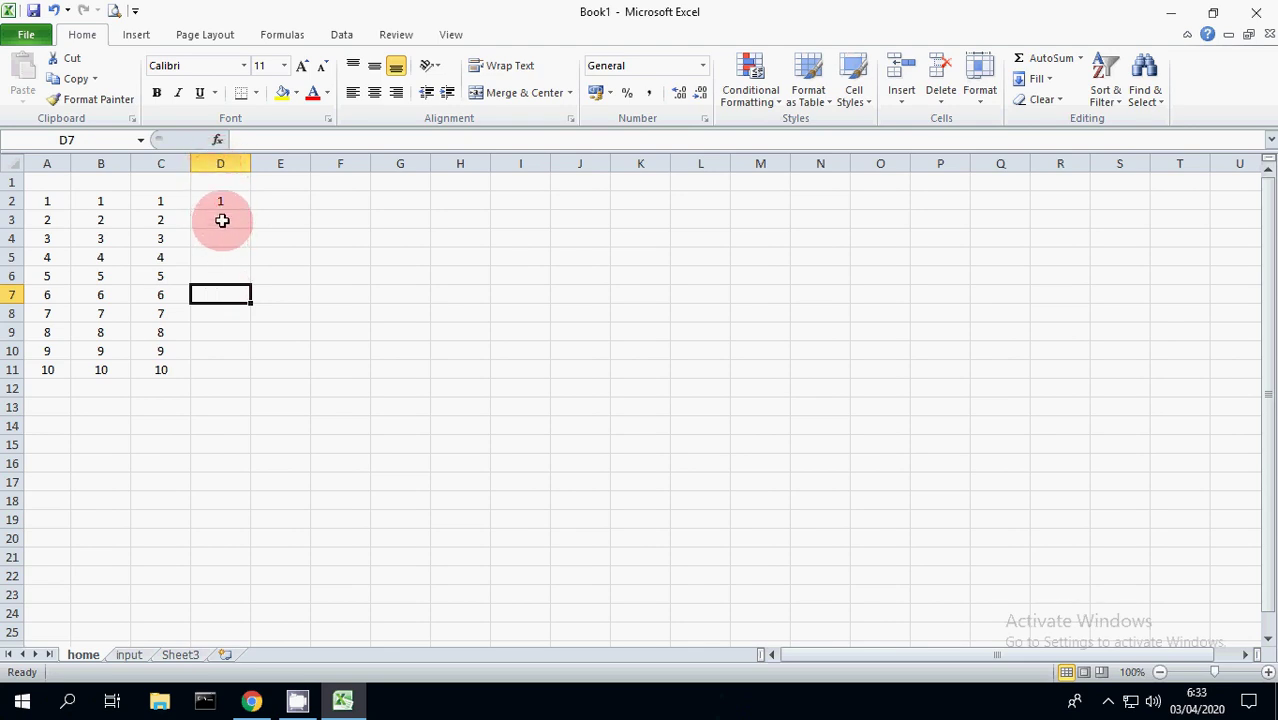
- Enter the formula =D2+1 in cell D3, referencing the cell above it
click(222, 220)
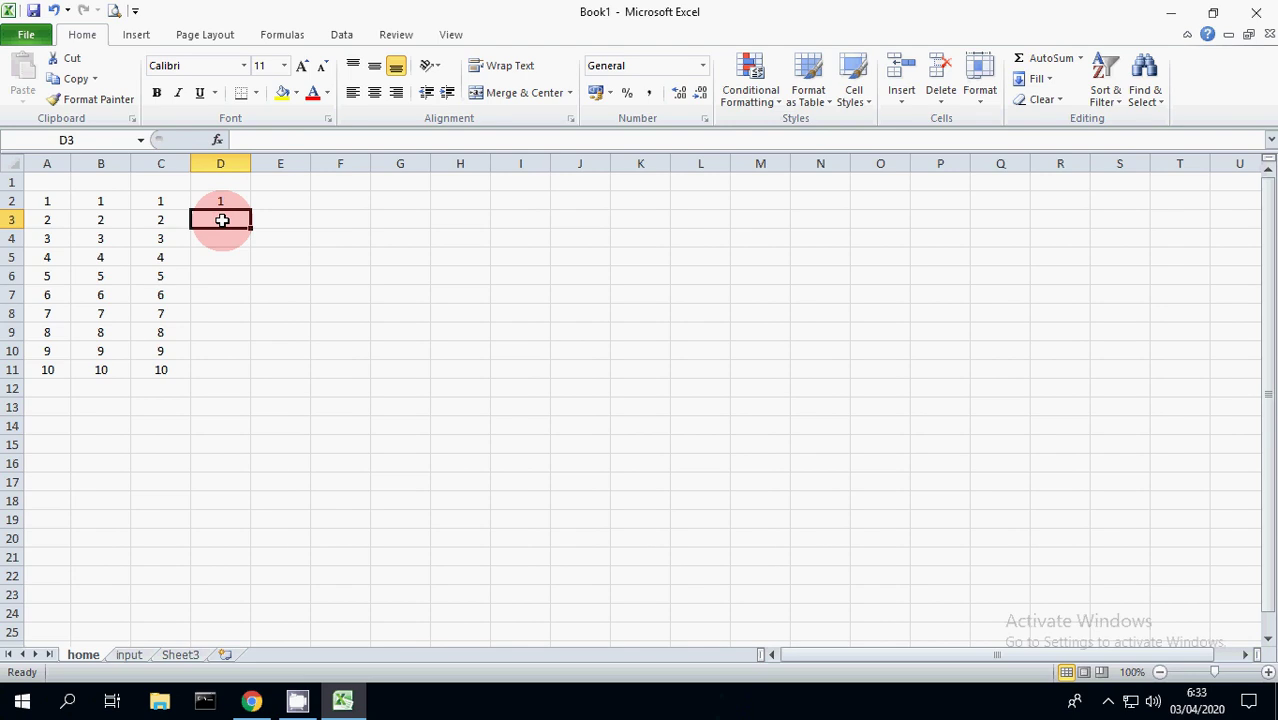
click(242, 276)
click(237, 220)
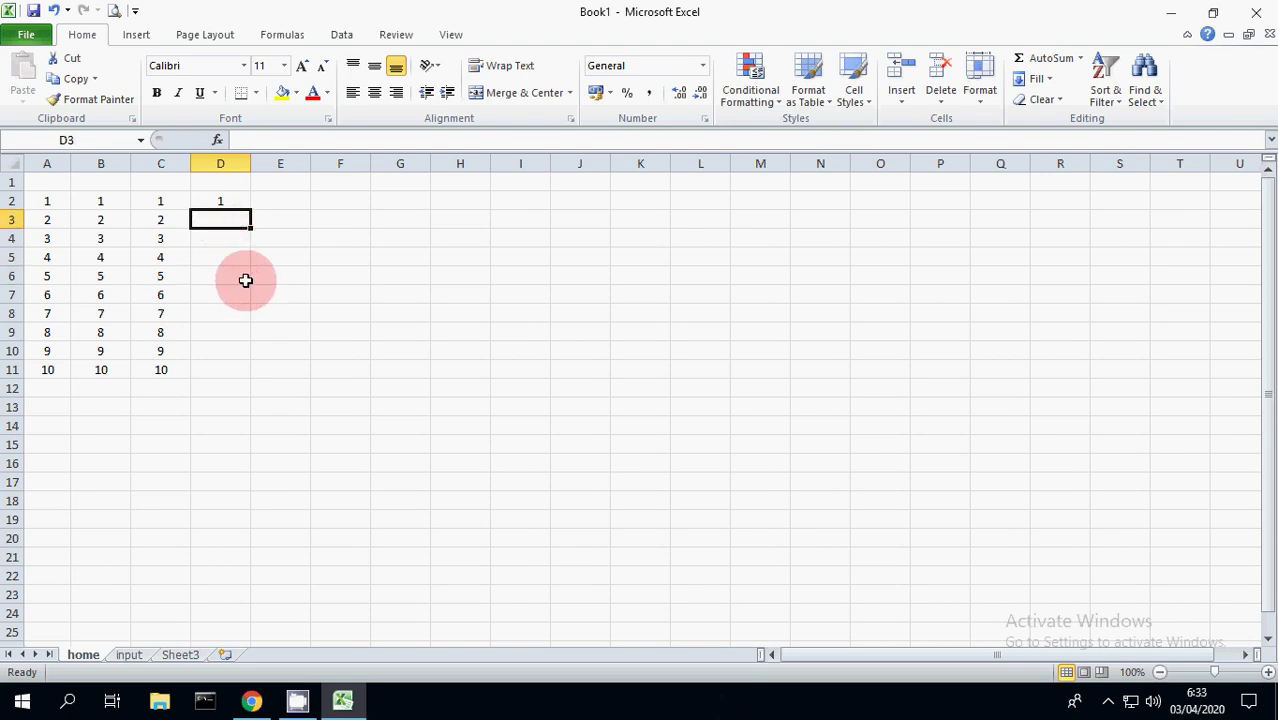
text(=)
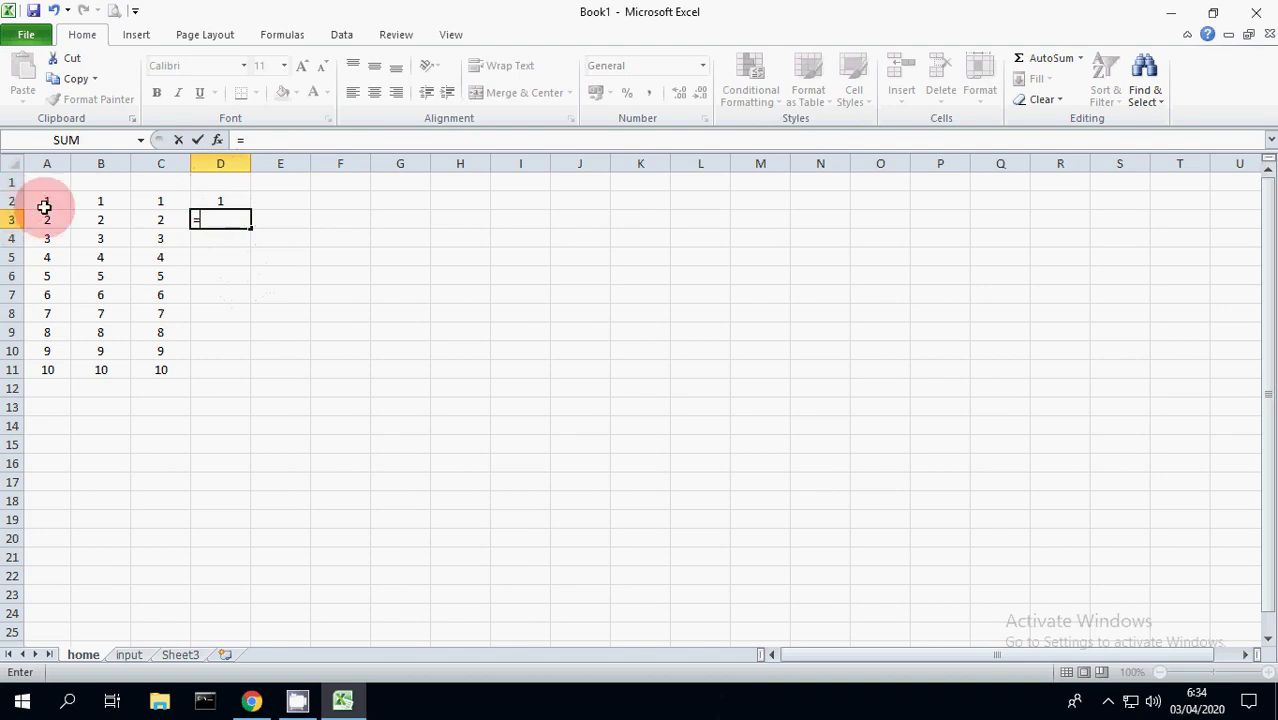
click(224, 200)
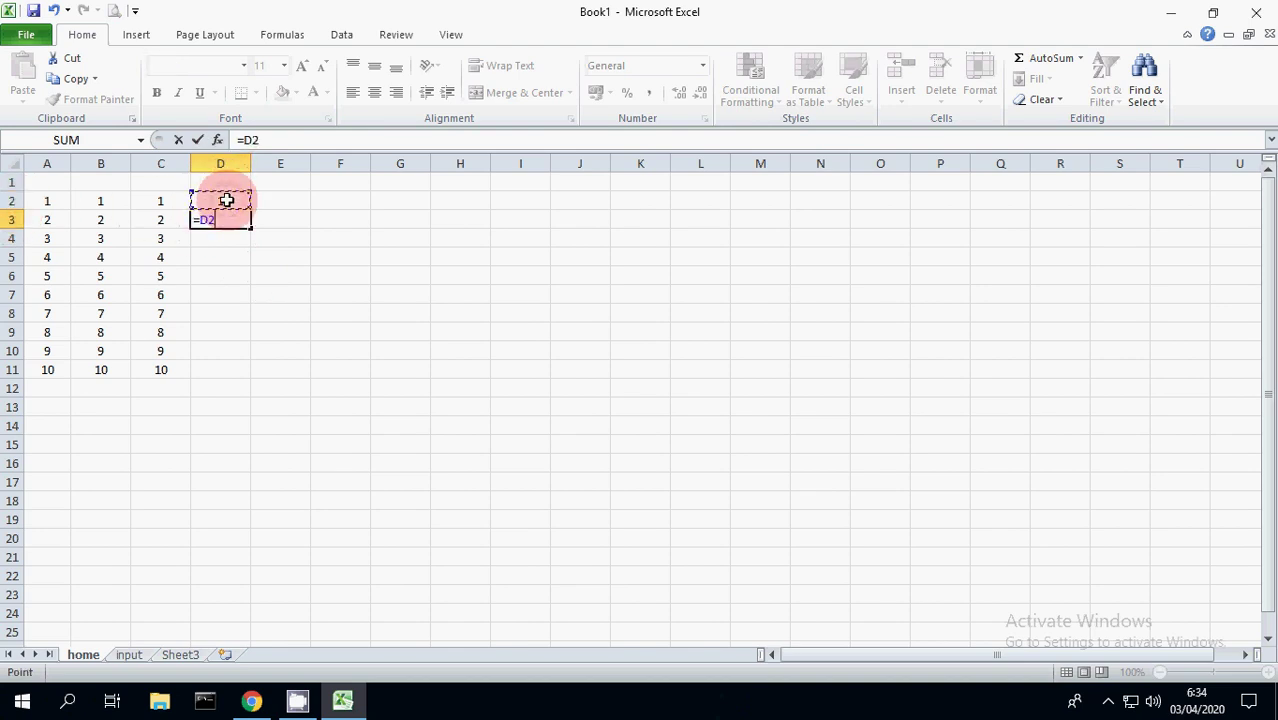
text(+)
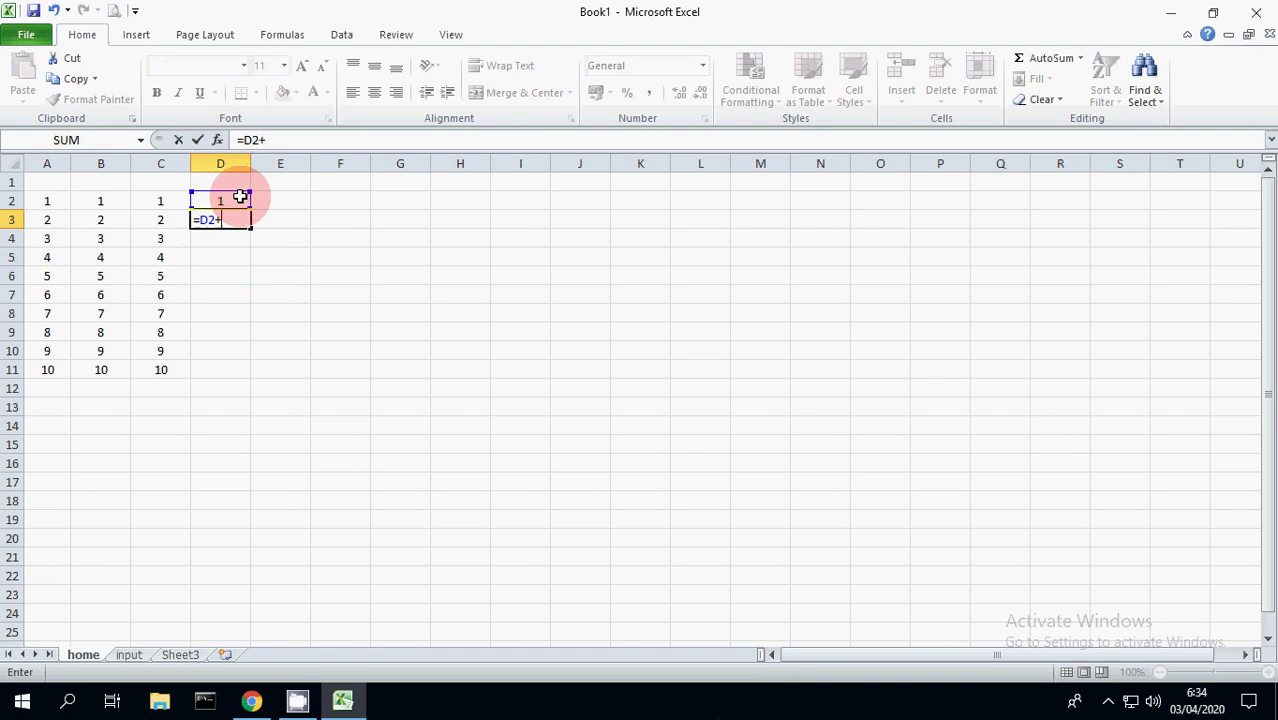
text(1)
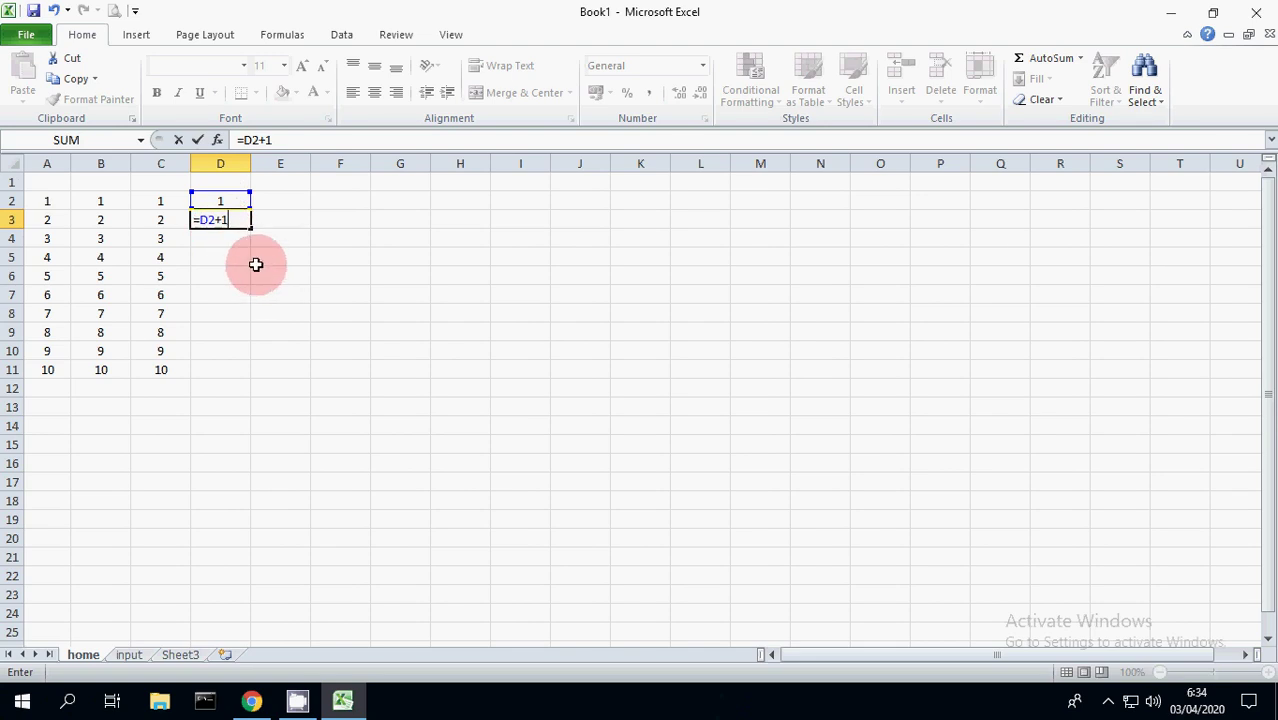
key(Return)
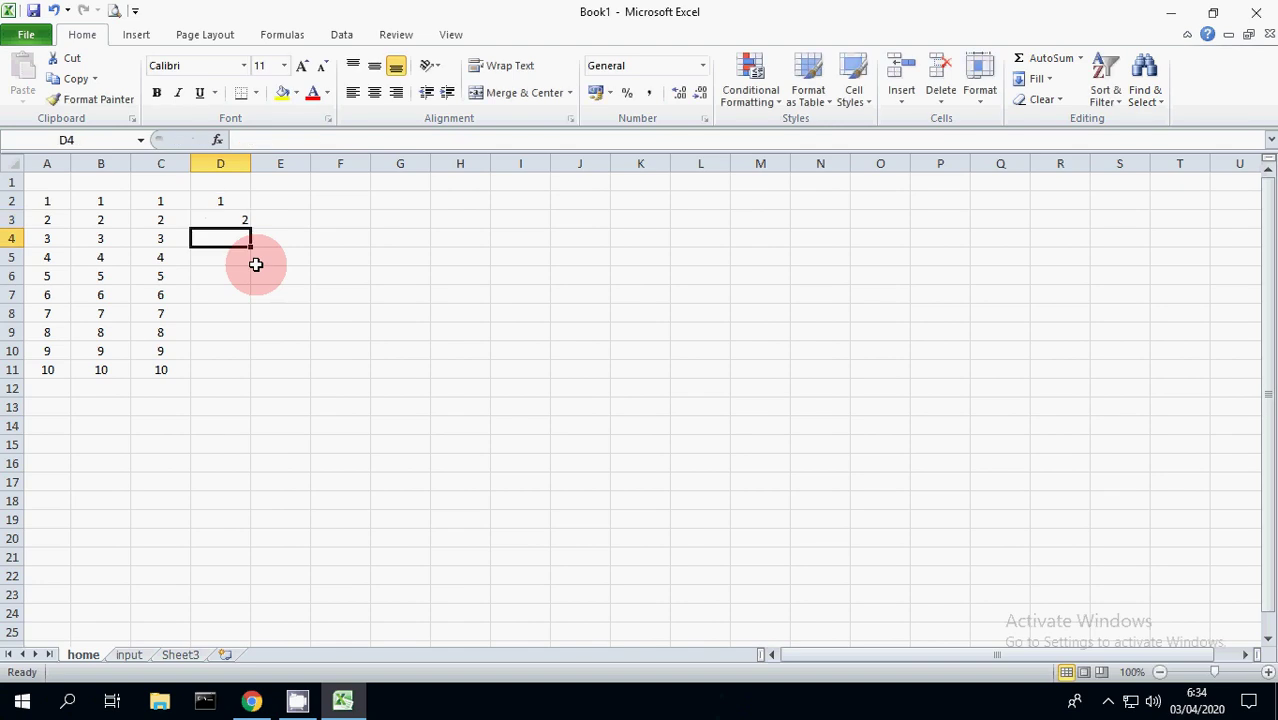
- Center the range D2:D11 horizontally
drag(244, 206, 237, 375)
click(376, 93)
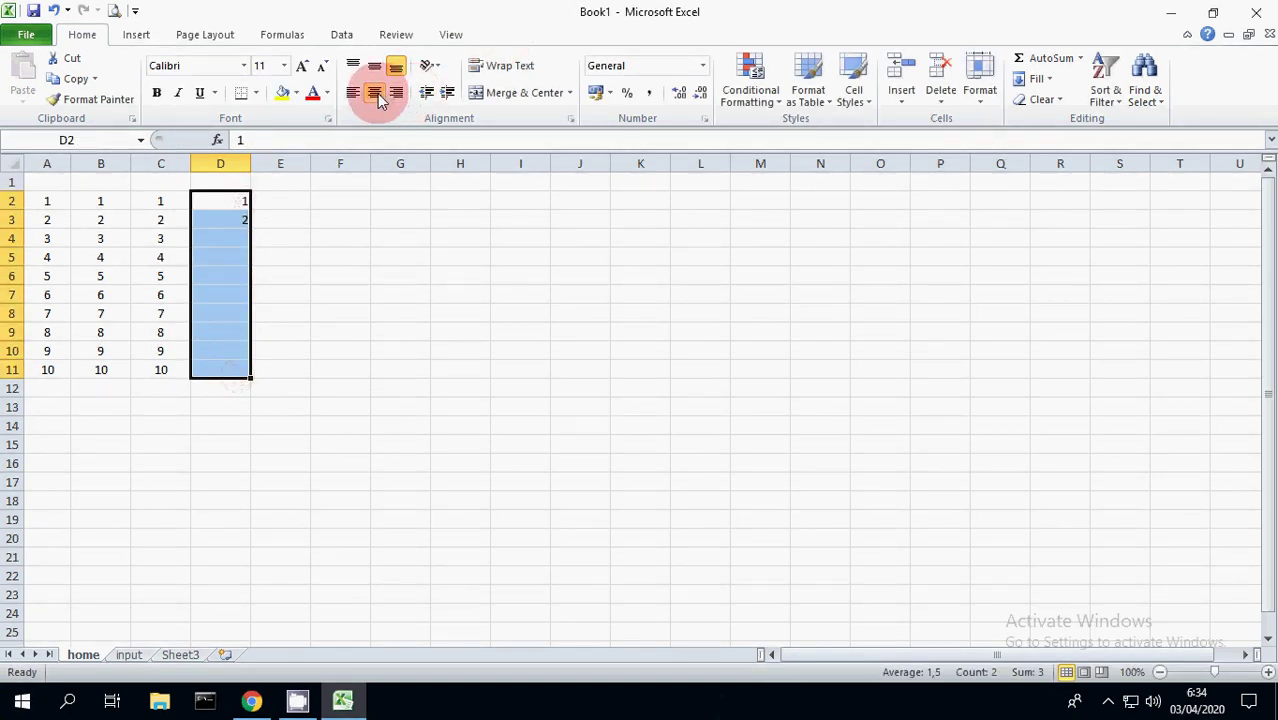
- Examine the formula behind the number in cell D3
click(226, 221)
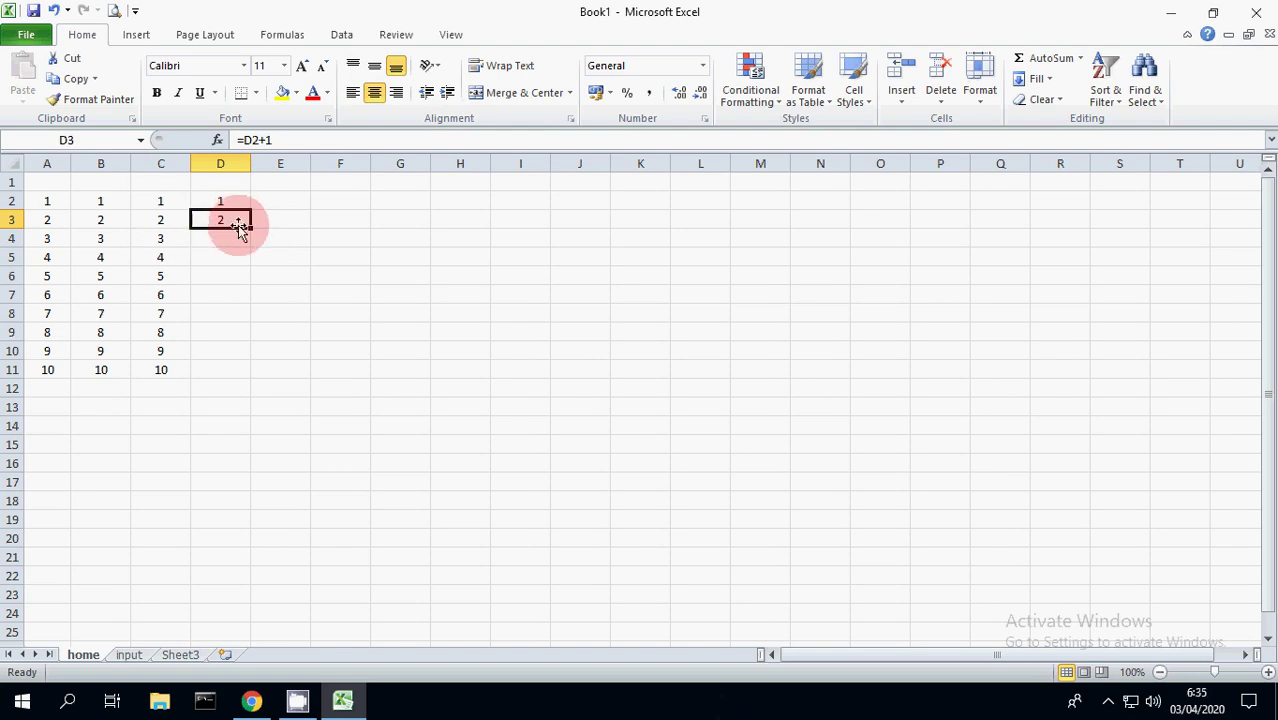
click(235, 237)
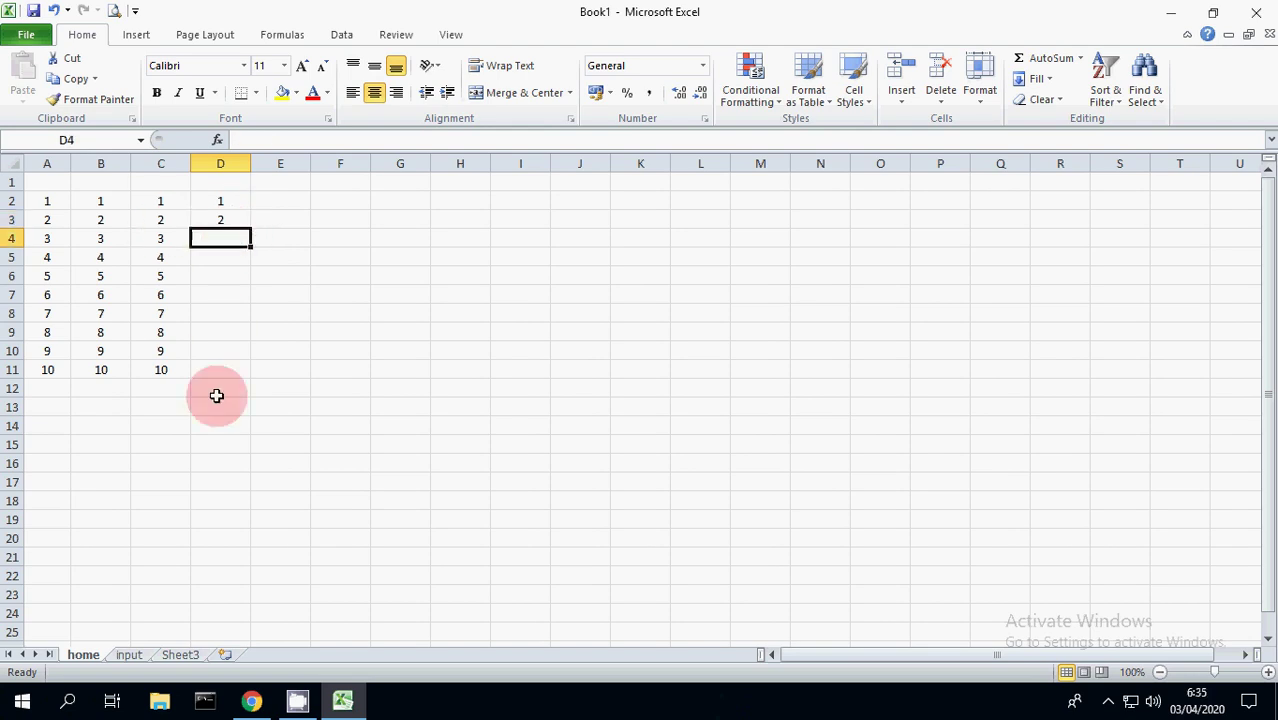
click(237, 221)
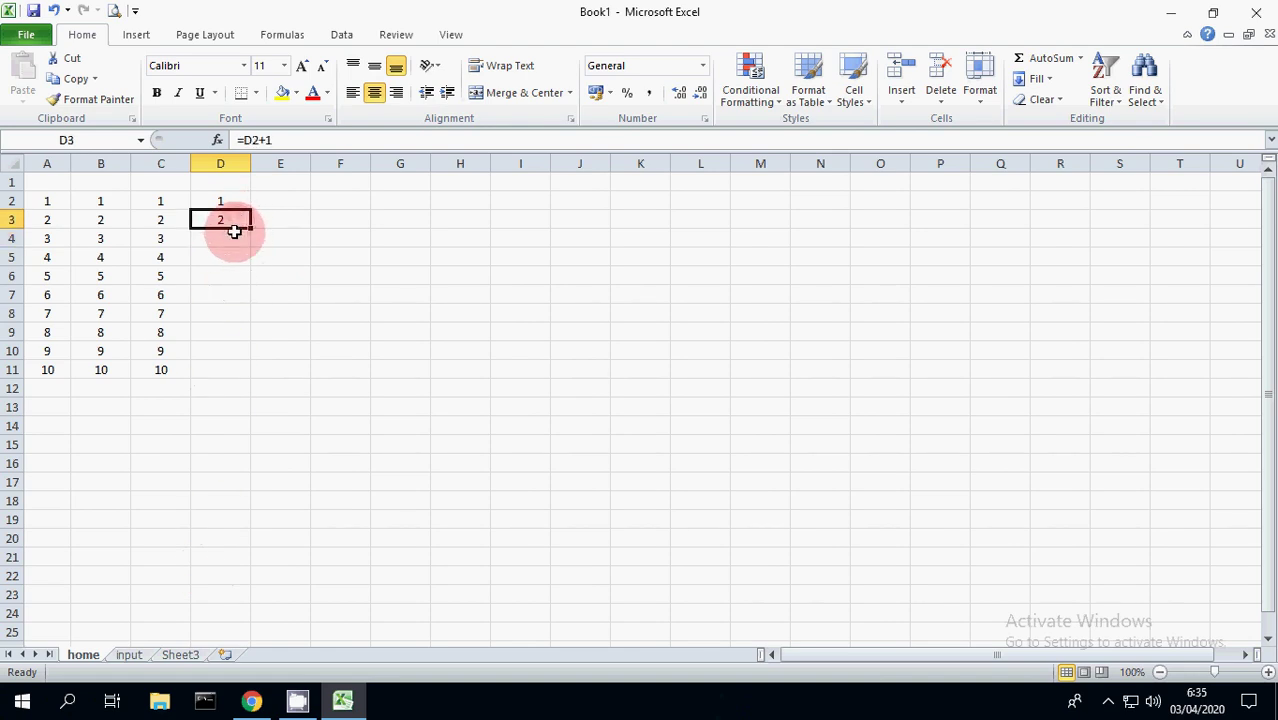
click(236, 261)
click(232, 219)
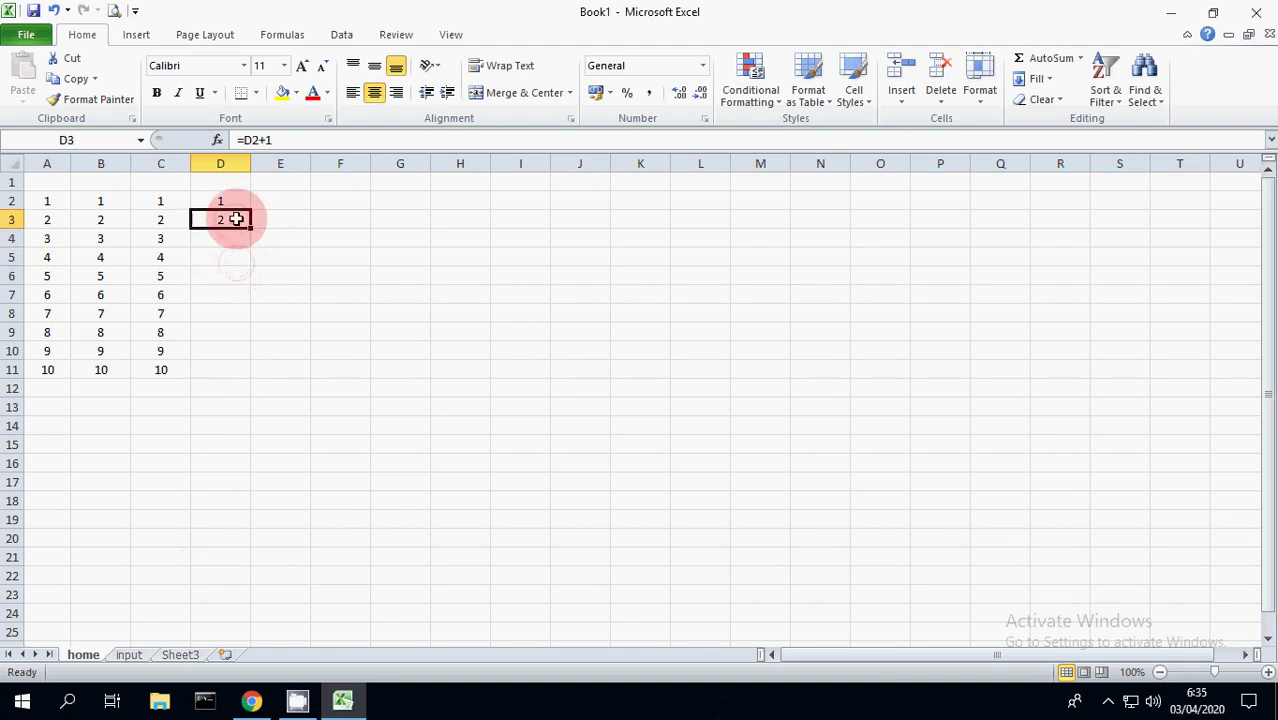
click(286, 138)
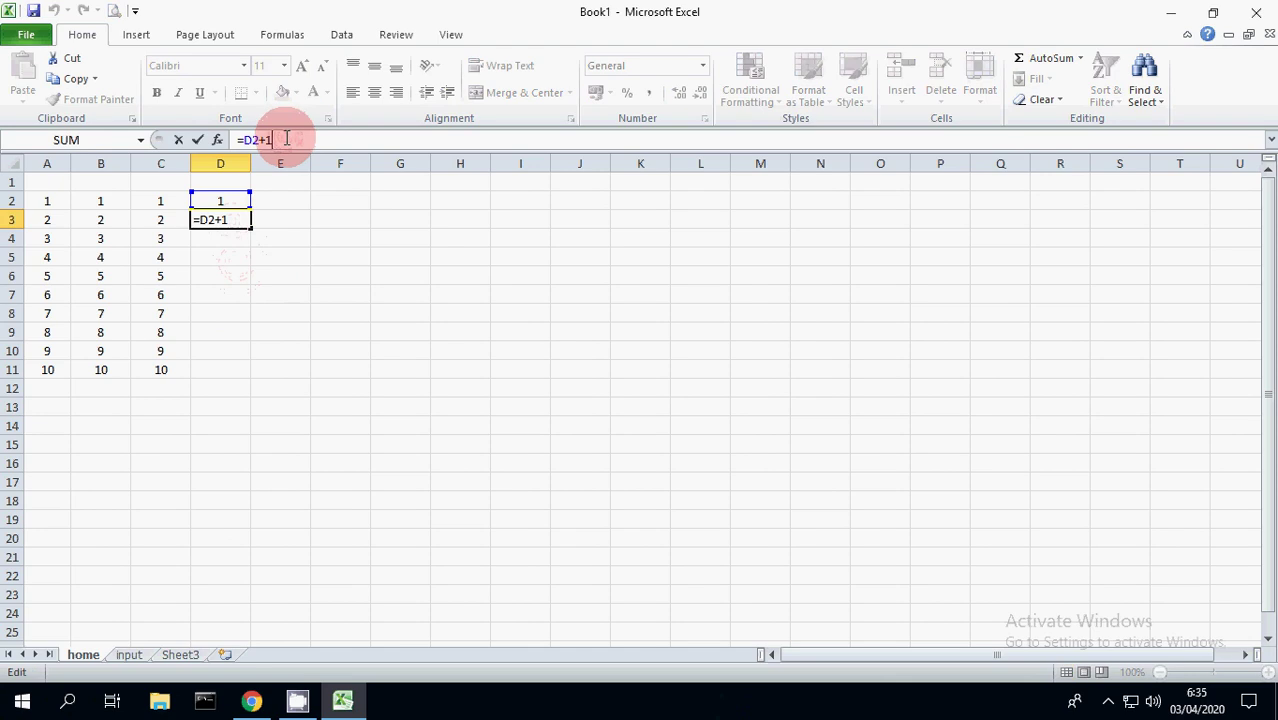
click(286, 257)
click(234, 219)
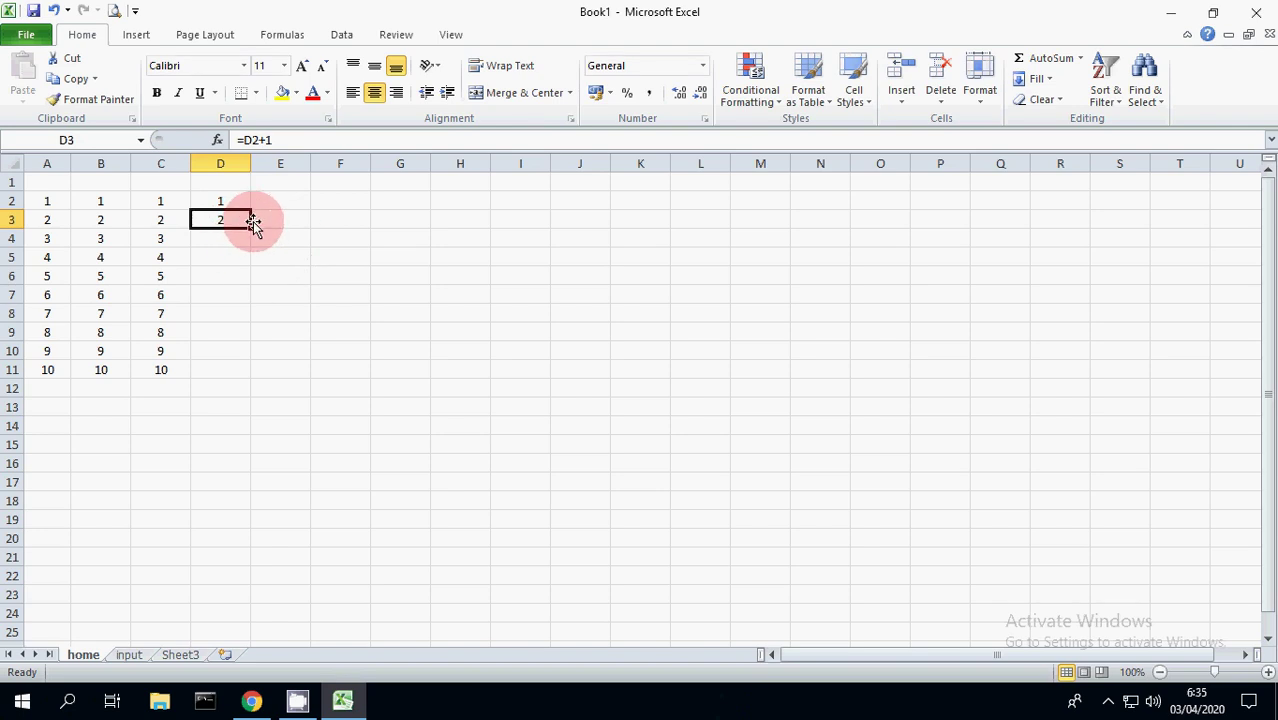
click(228, 259)
click(228, 220)
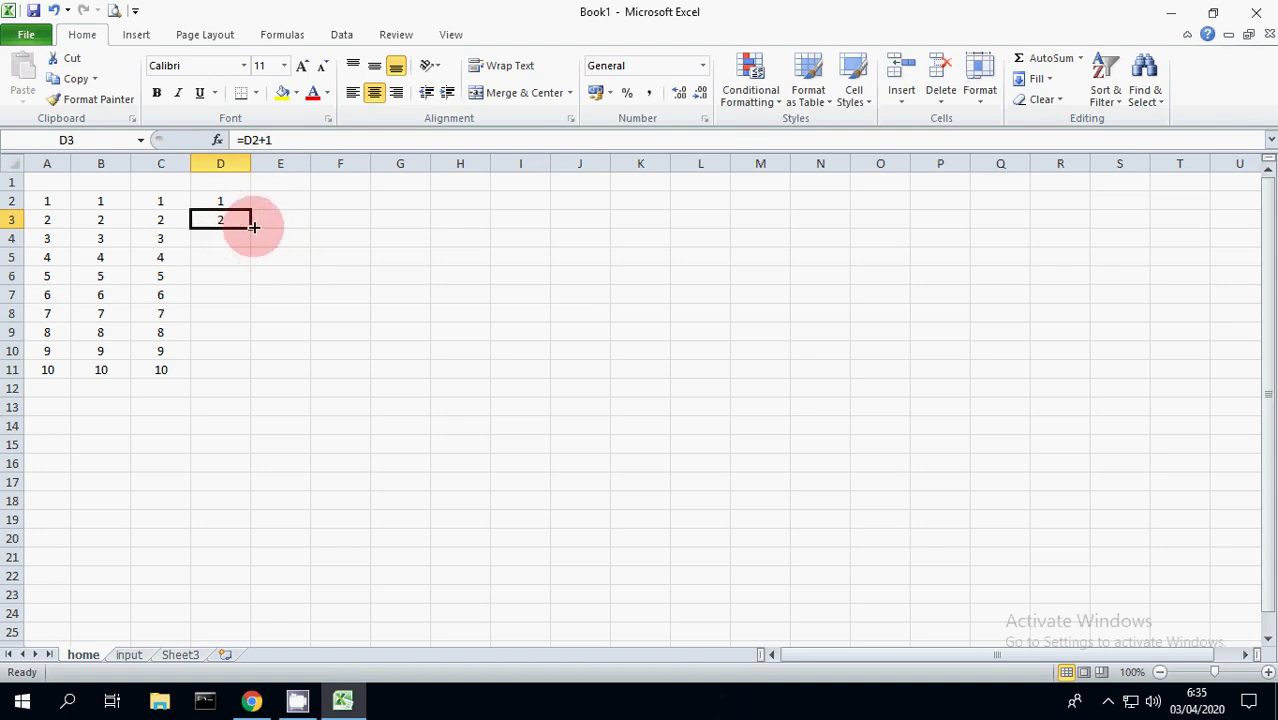
- Try filling the formula in D3 down through D11 with the fill handle, and undo the fill
drag(251, 229, 259, 377)
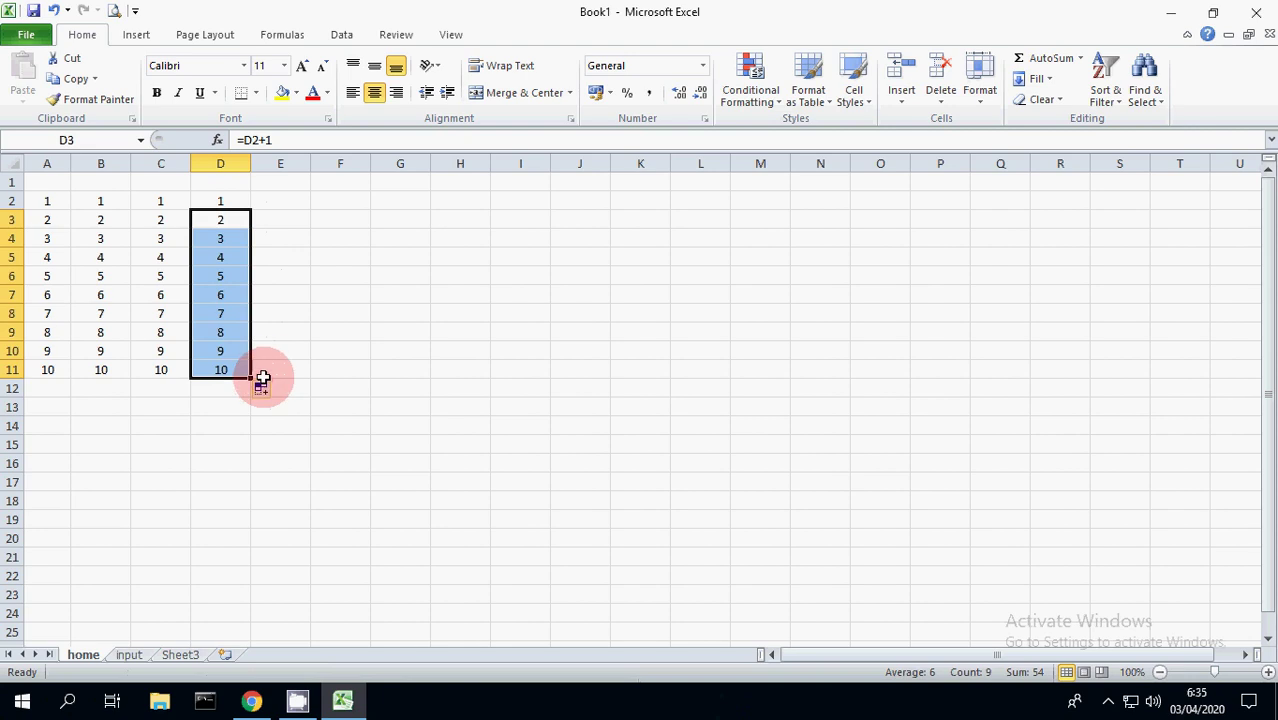
click(340, 321)
click(62, 236)
click(108, 244)
click(165, 240)
click(222, 240)
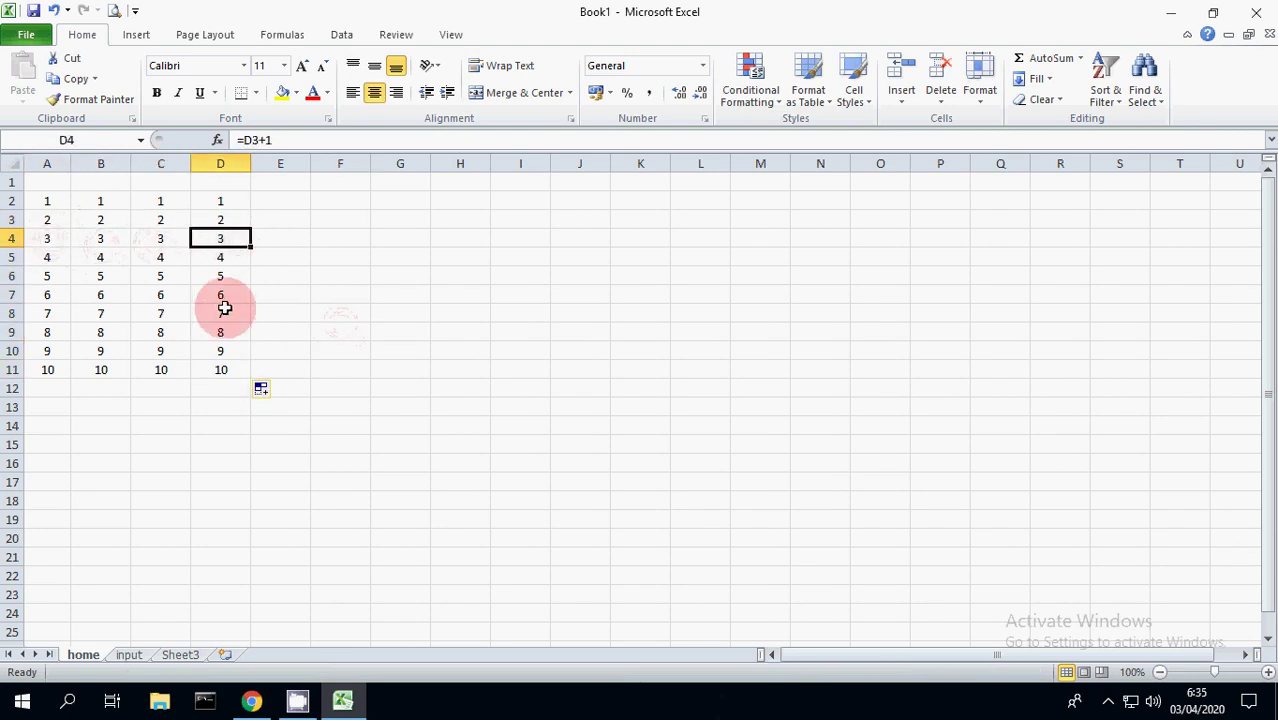
key(ctrl+z)
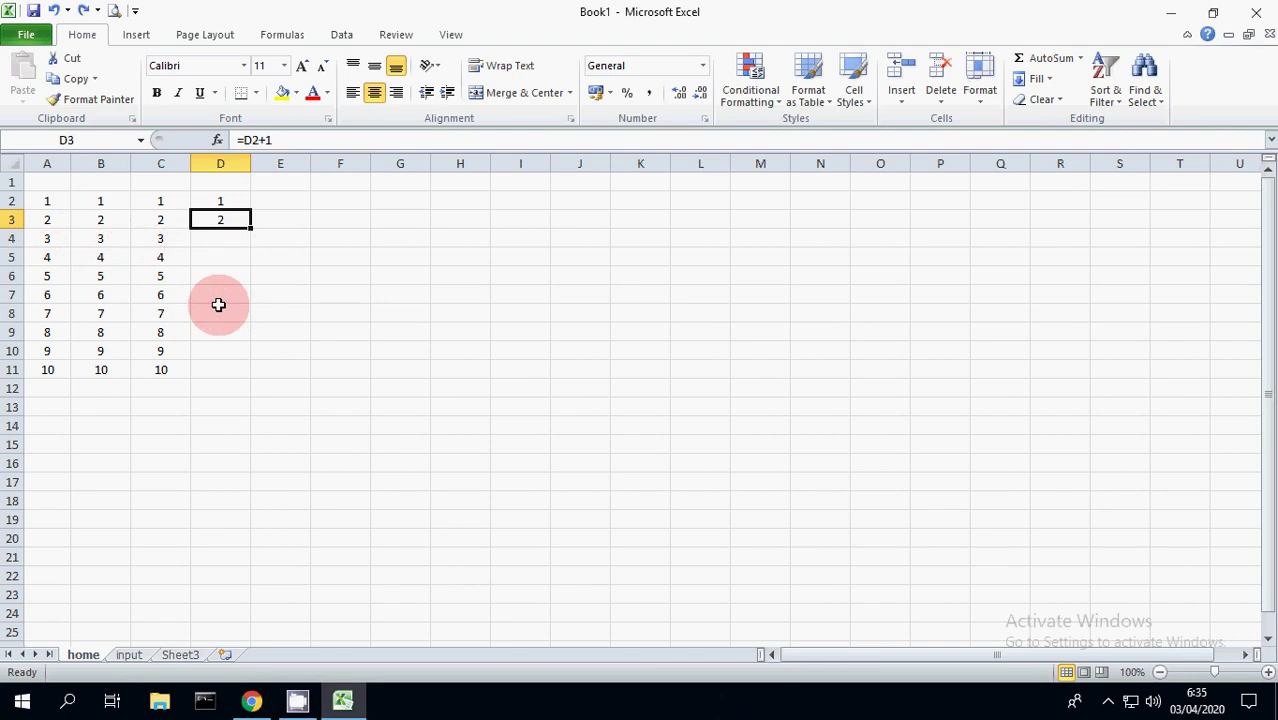
- Compare the typed value in cell D2 with the formula in cell D3
click(233, 202)
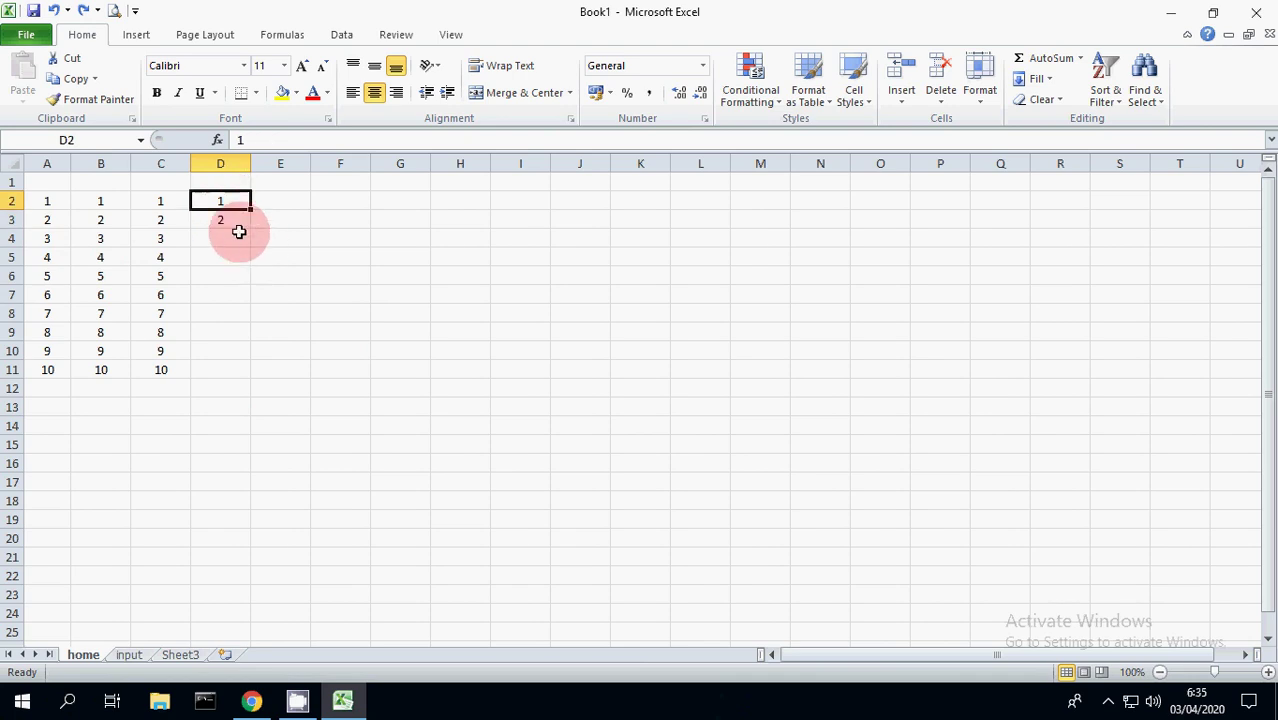
click(229, 221)
click(228, 204)
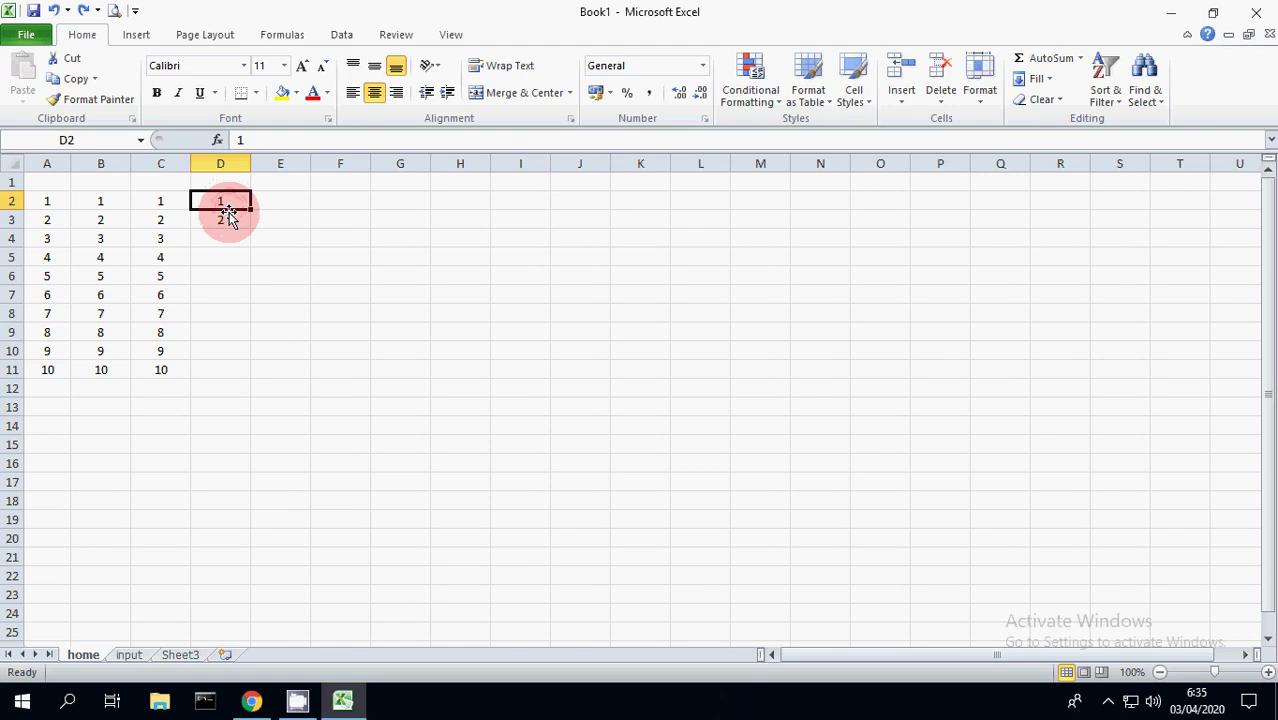
click(229, 219)
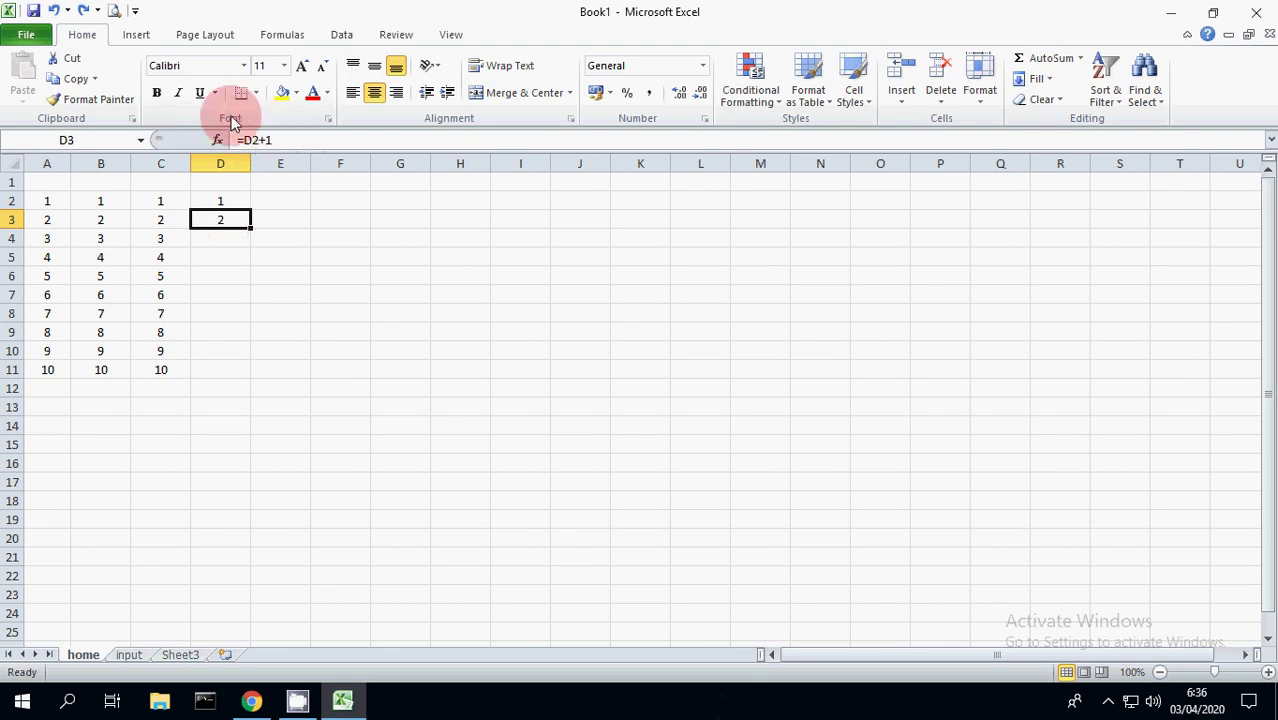
click(229, 201)
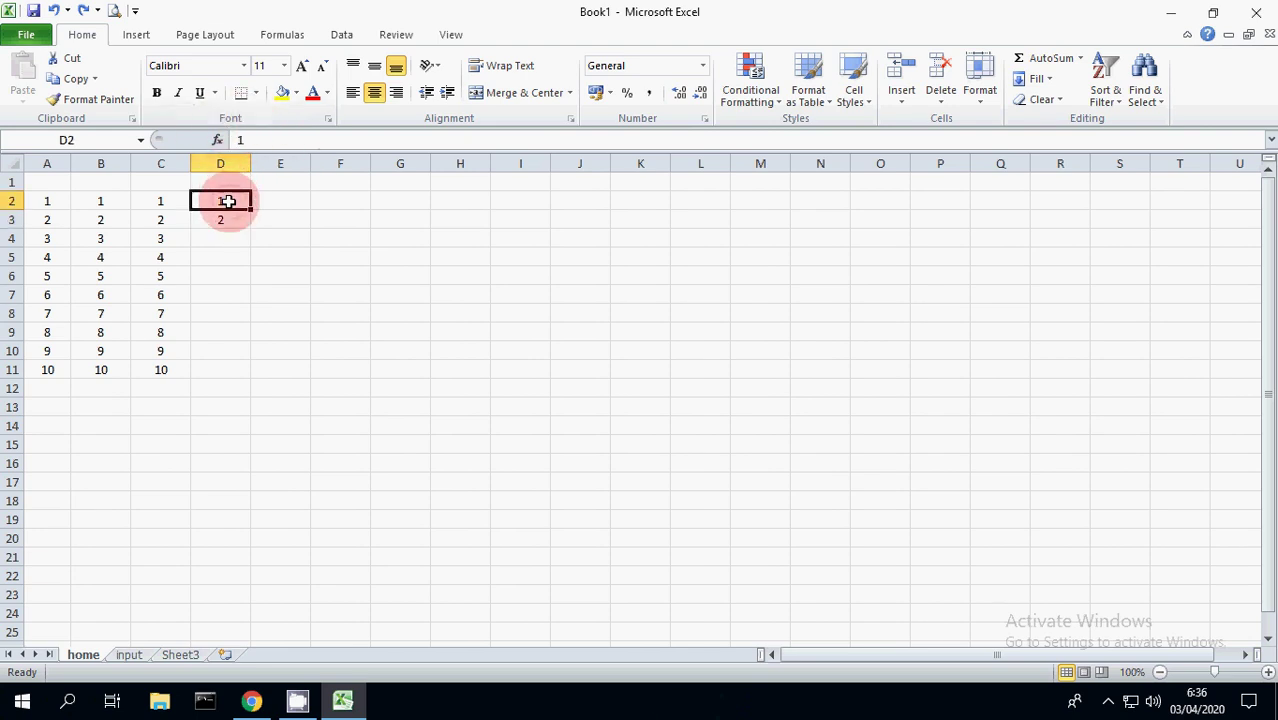
- Try copying the value in D2 down through D11 with the fill handle, and undo the copy
click(242, 237)
click(230, 202)
drag(247, 210, 251, 372)
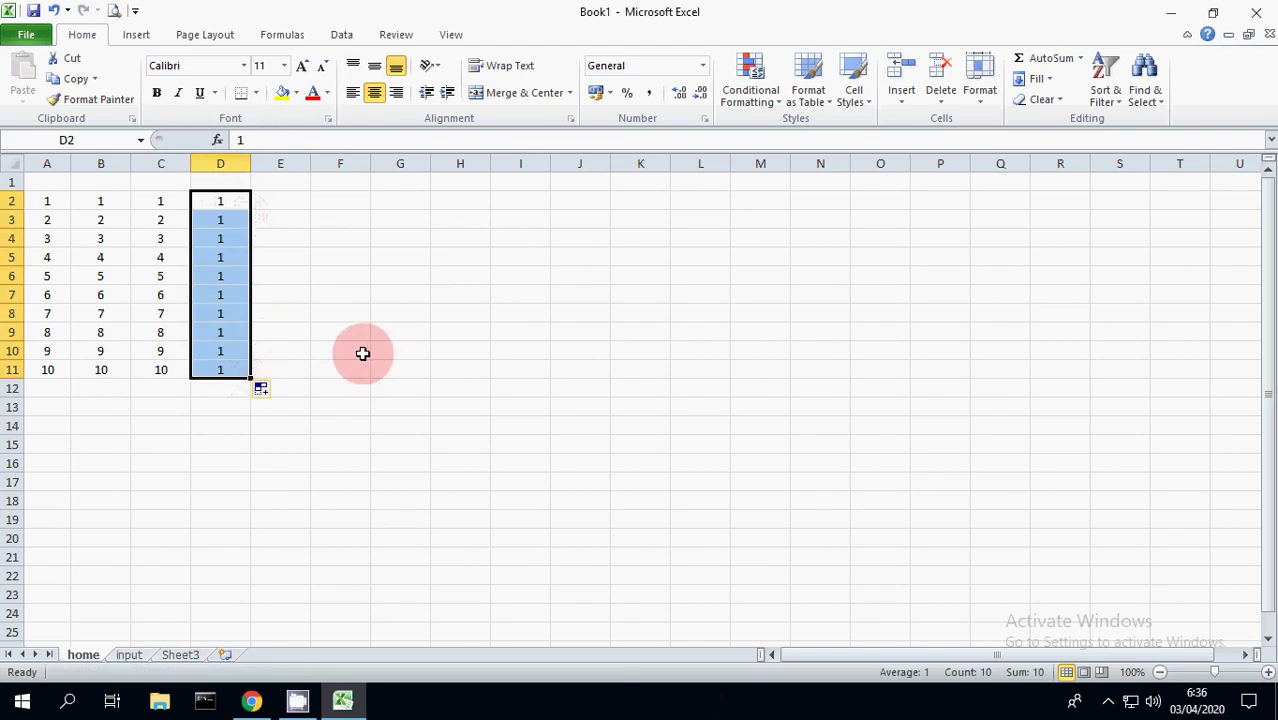
click(362, 352)
click(236, 206)
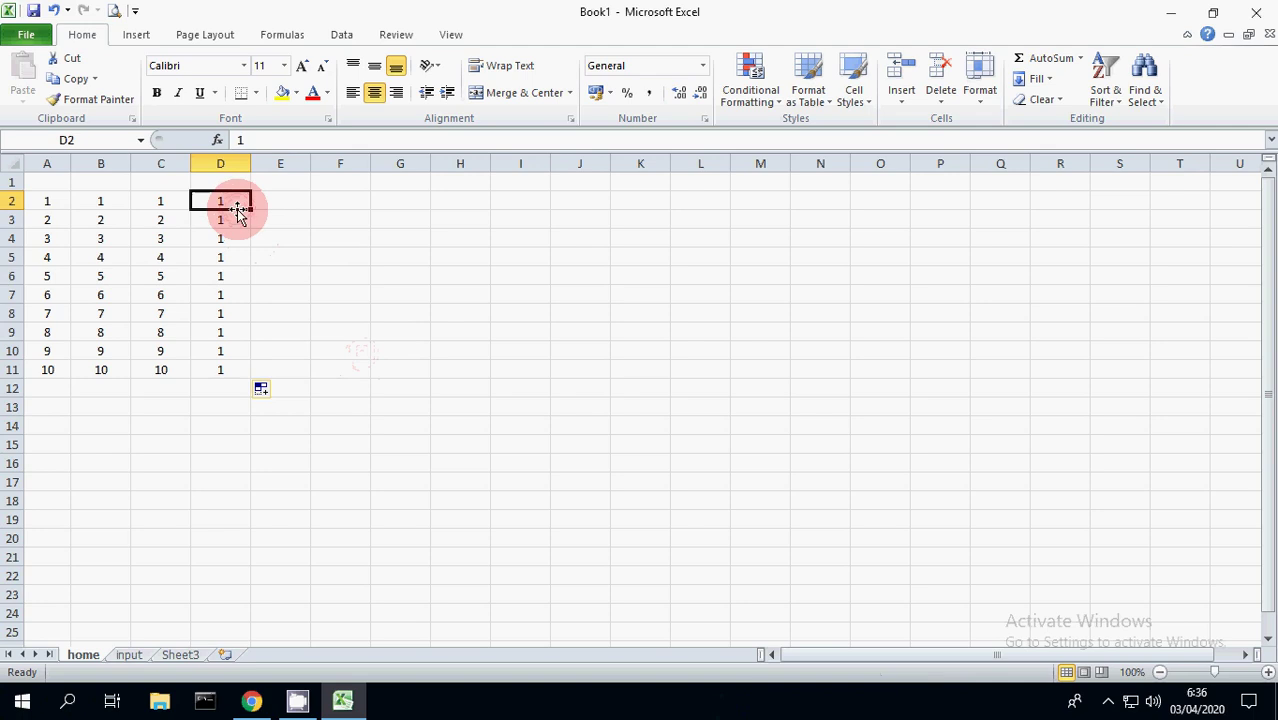
click(278, 262)
click(278, 346)
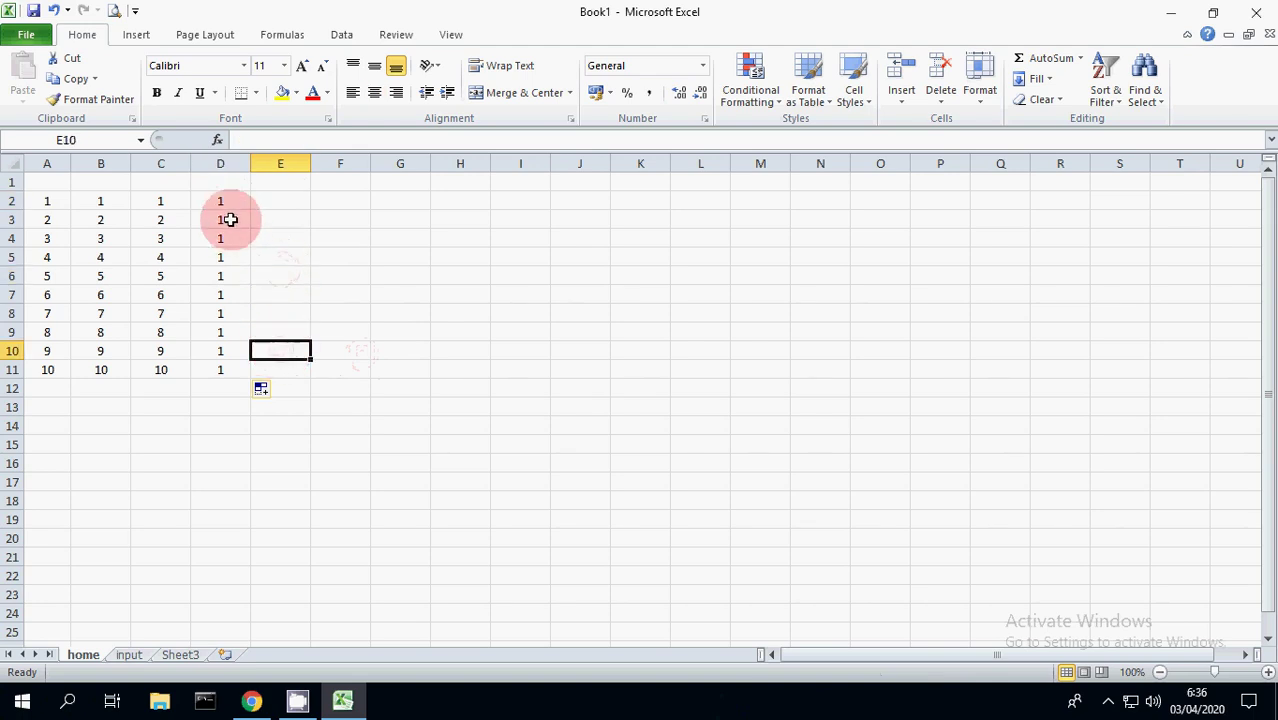
key(ctrl+z)
click(267, 272)
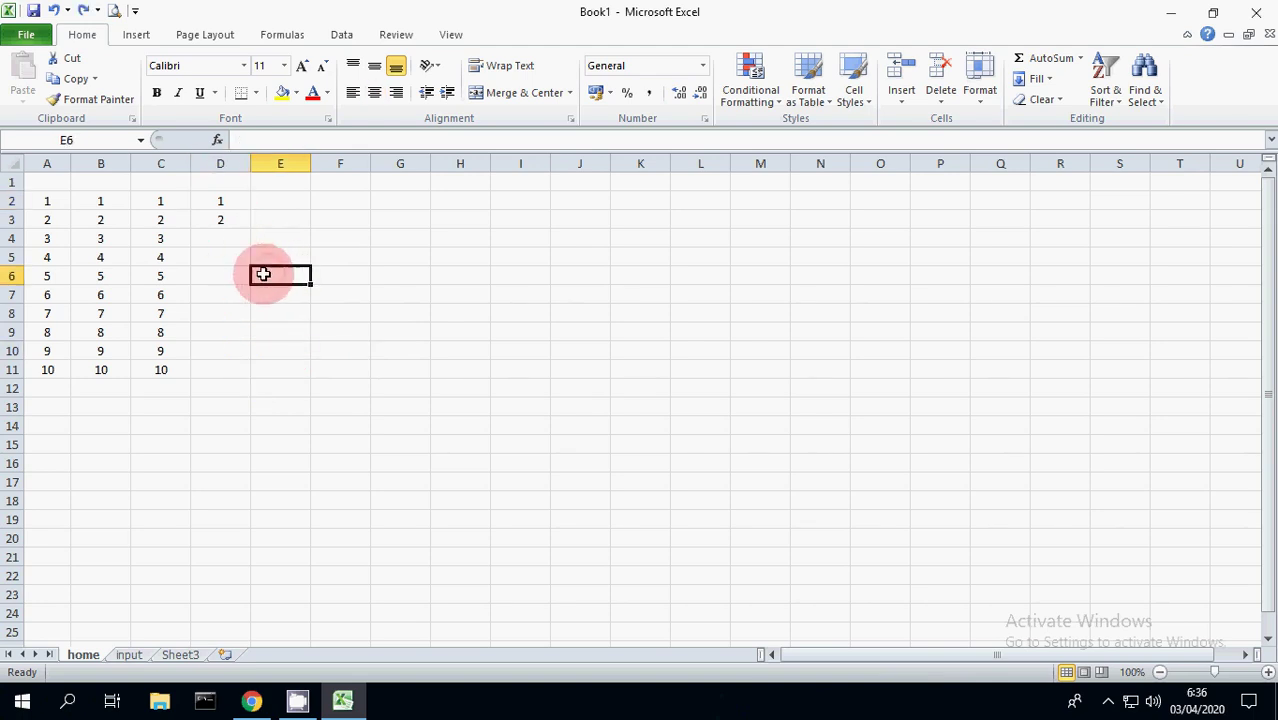
click(230, 216)
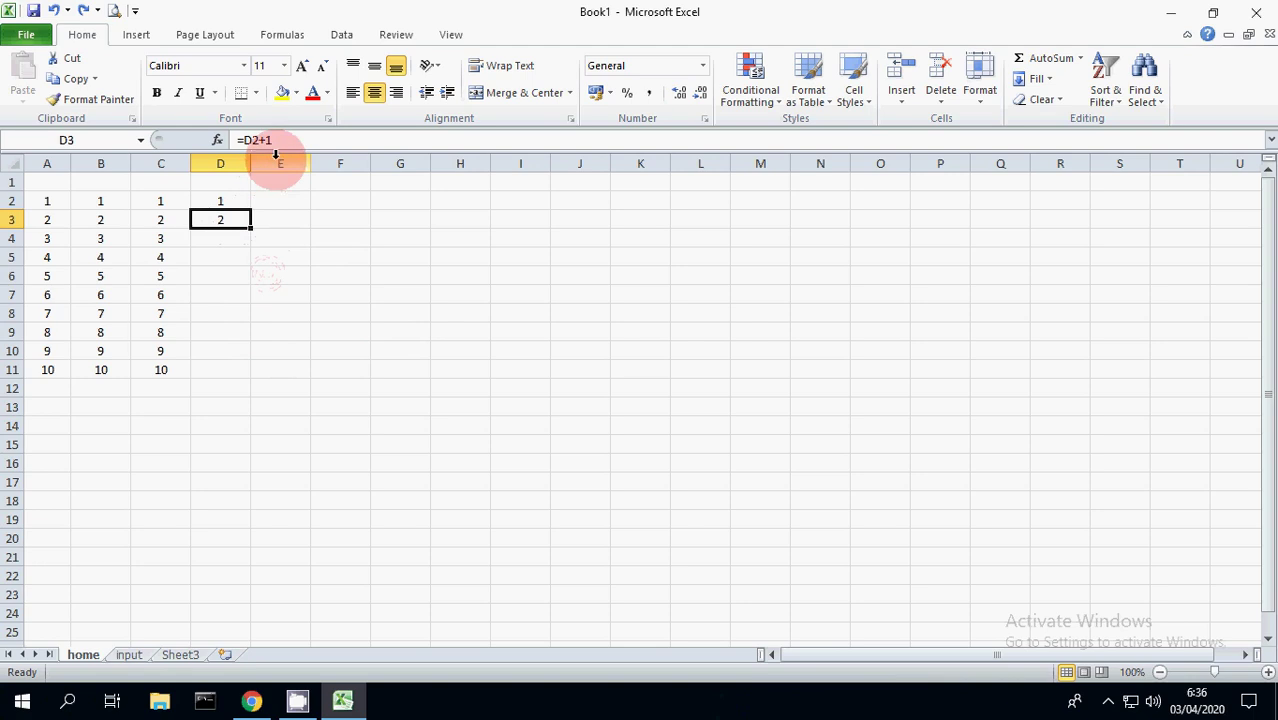
- Fill the formula in D3 down through cell D11 with the fill handle
click(287, 262)
click(233, 224)
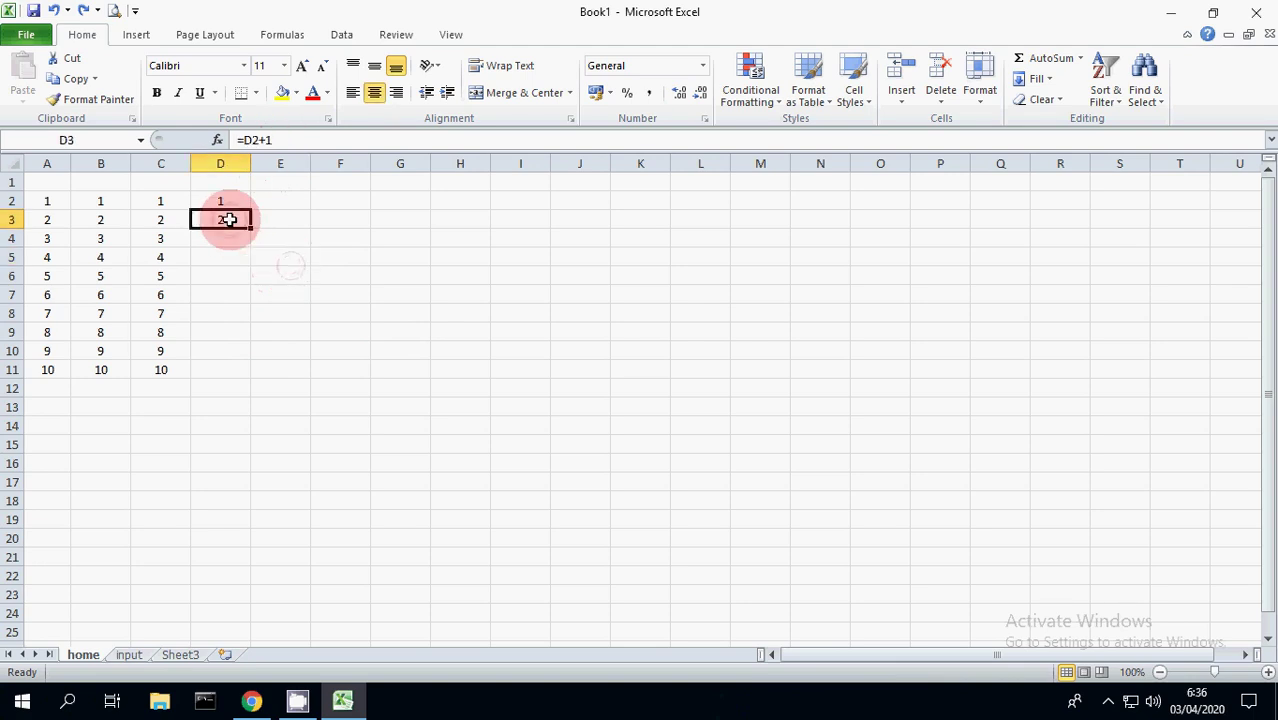
drag(249, 230, 248, 376)
click(351, 315)
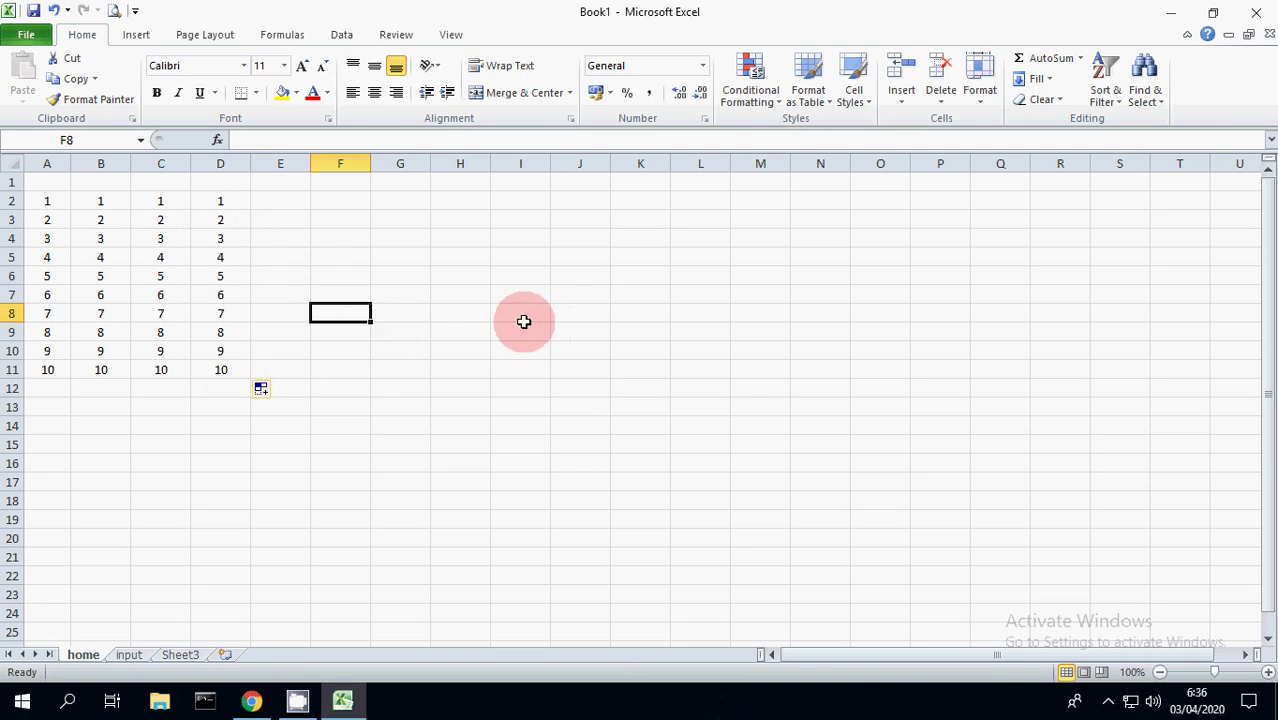
- Compare the typed values in cells C6 and D2 with the formula in cell D7
click(176, 276)
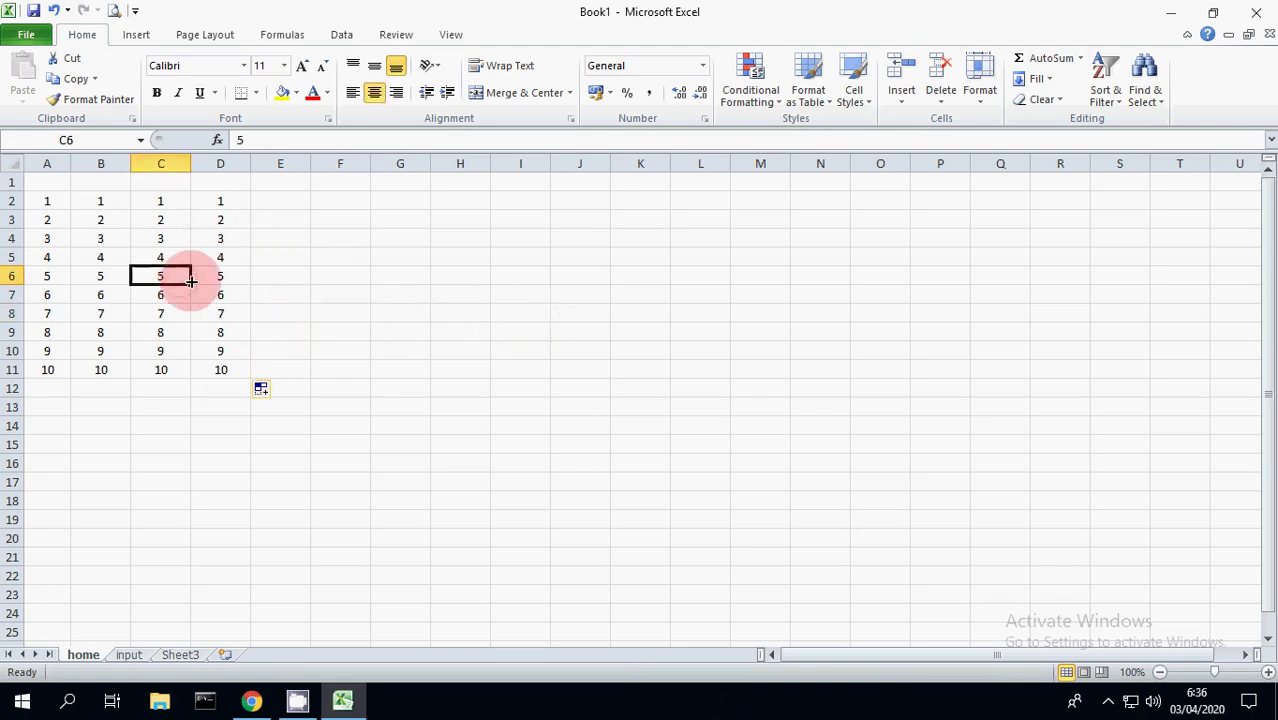
click(223, 290)
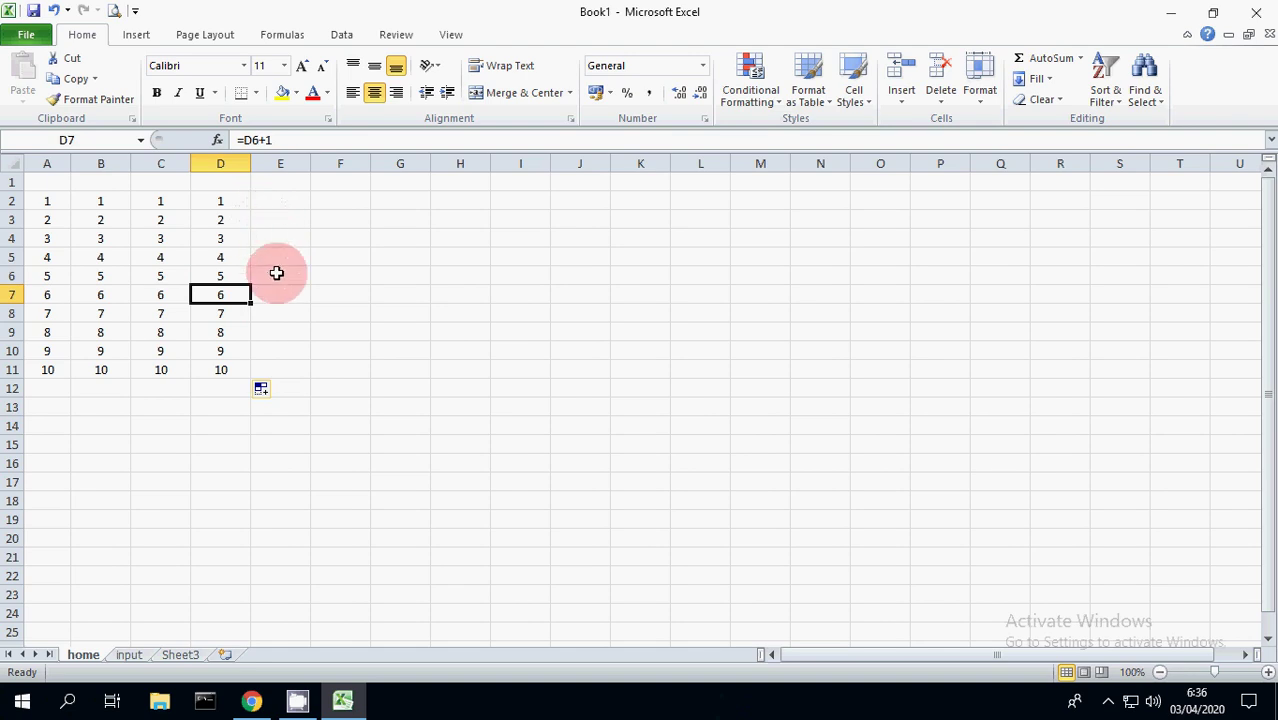
click(231, 202)
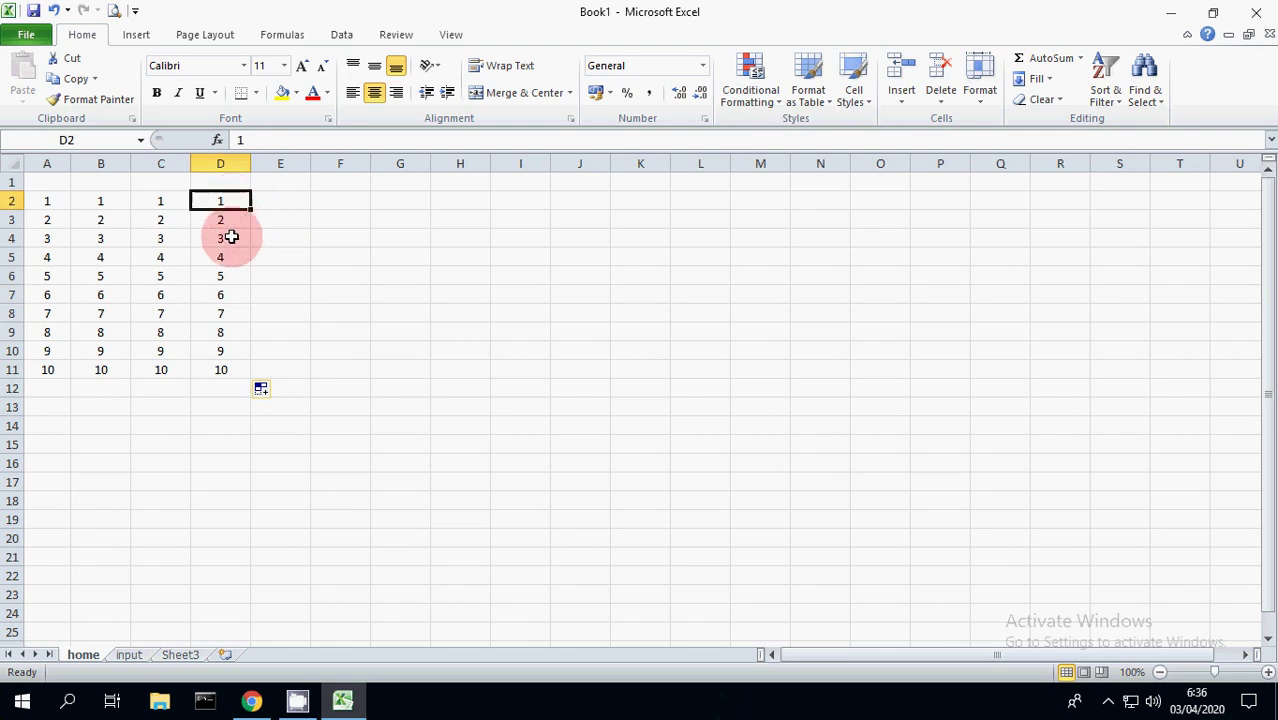
- Replace the formula in cell D7 with the typed value 1
click(232, 294)
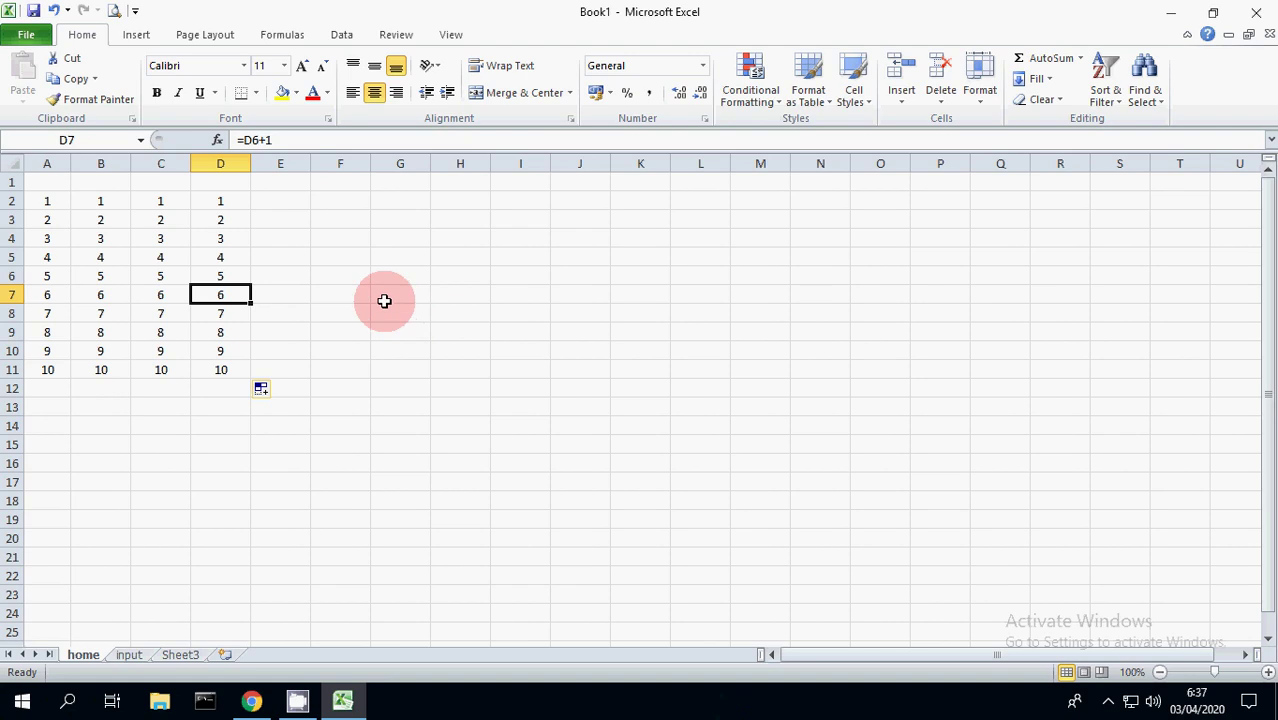
text(1)
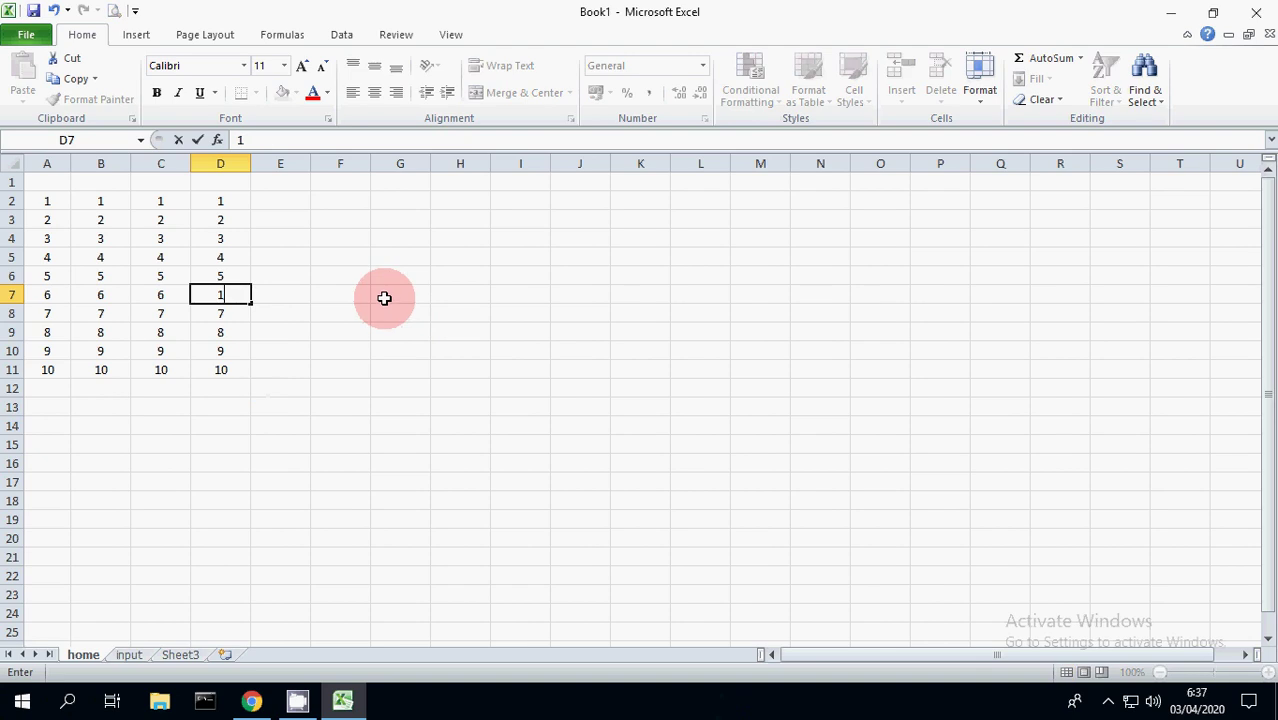
click(312, 344)
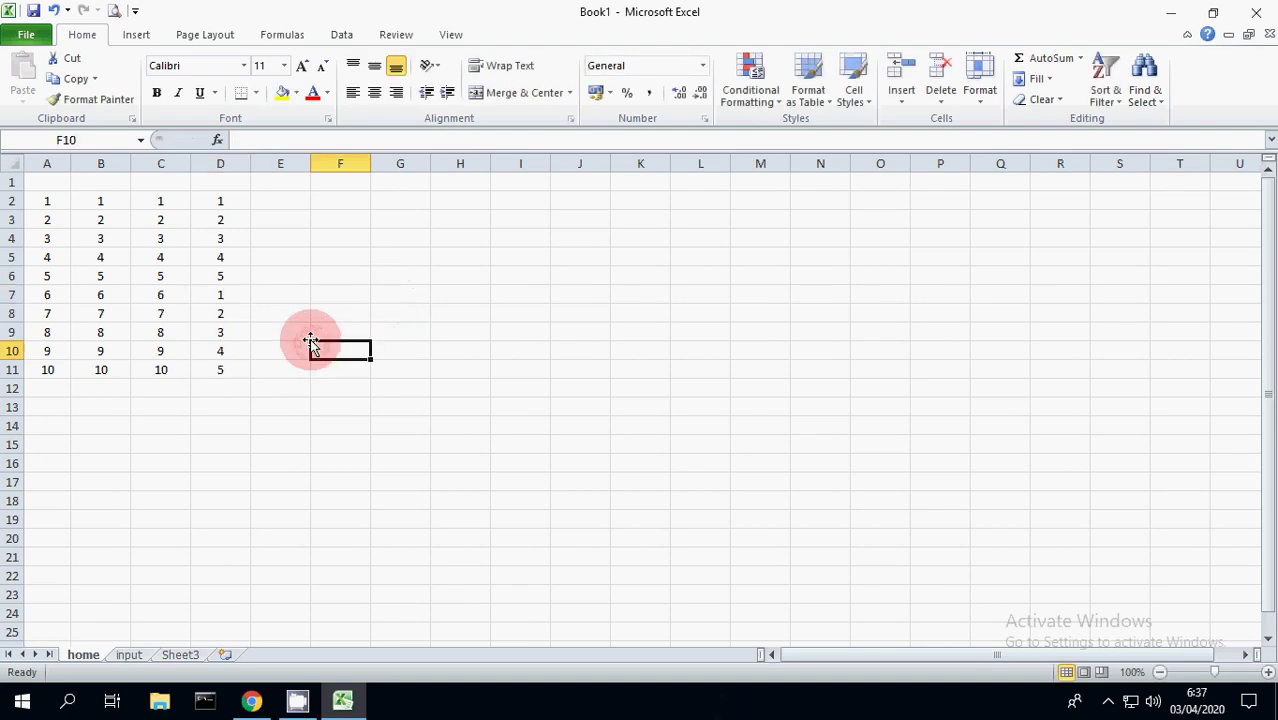
- Examine cell D7 and the formulas in the cells below it, down to D11
click(213, 294)
click(220, 315)
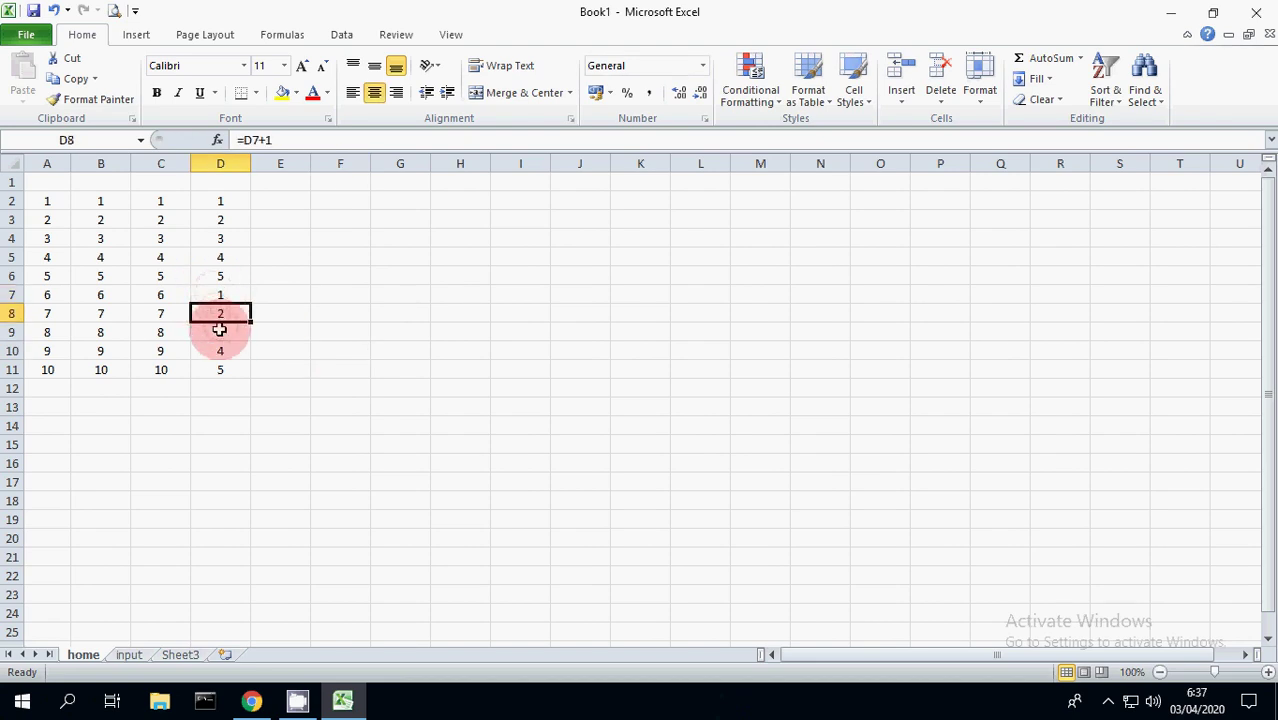
click(220, 347)
click(237, 369)
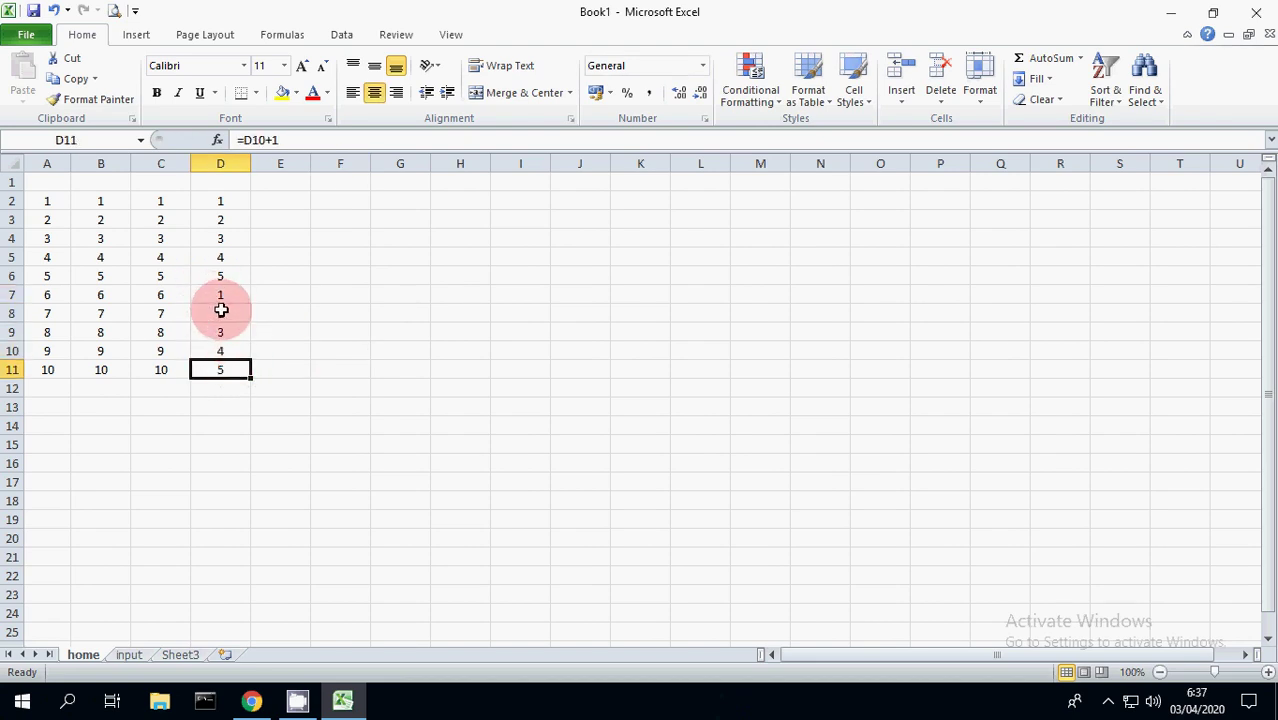
click(329, 356)
click(247, 312)
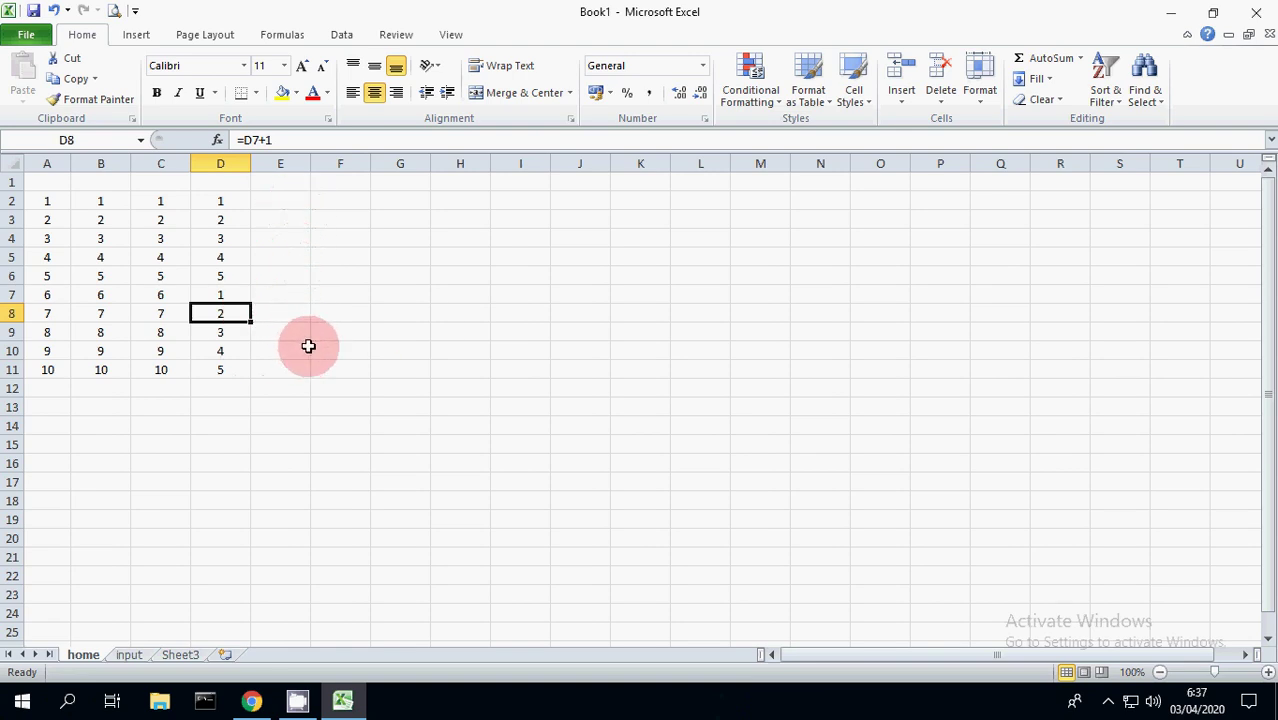
click(333, 203)
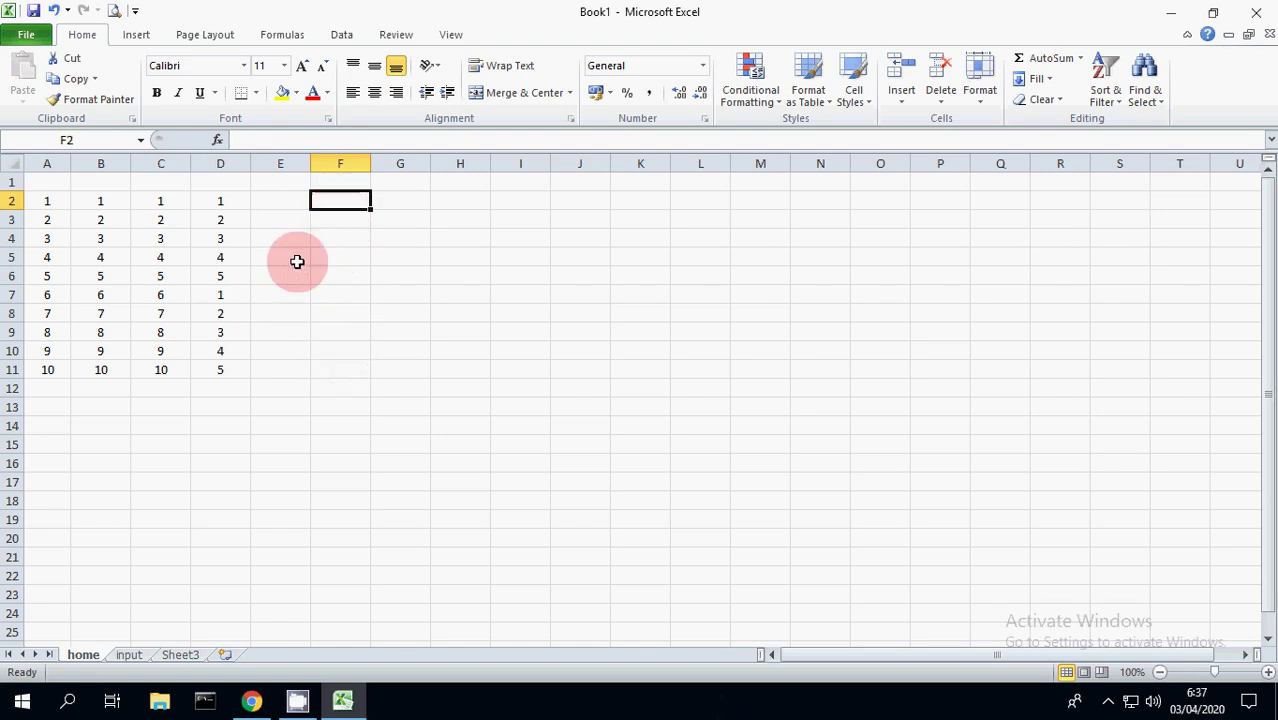
click(274, 200)
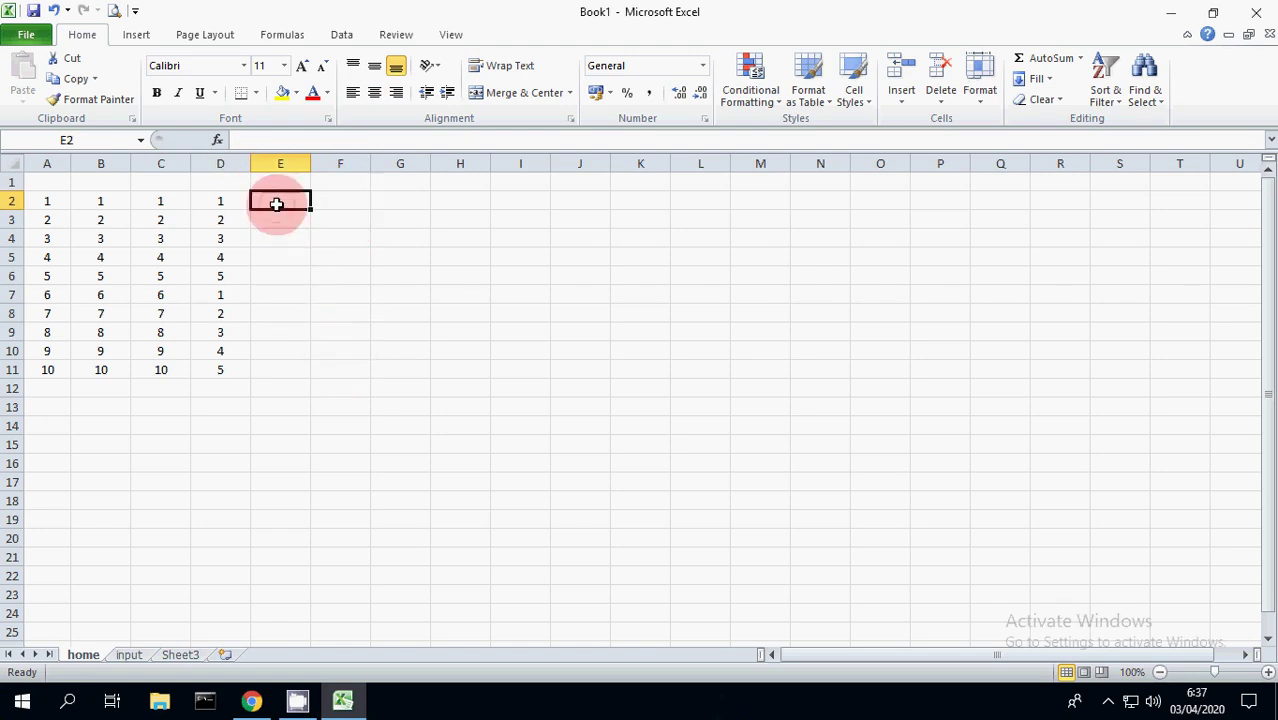
click(281, 225)
click(285, 257)
click(288, 278)
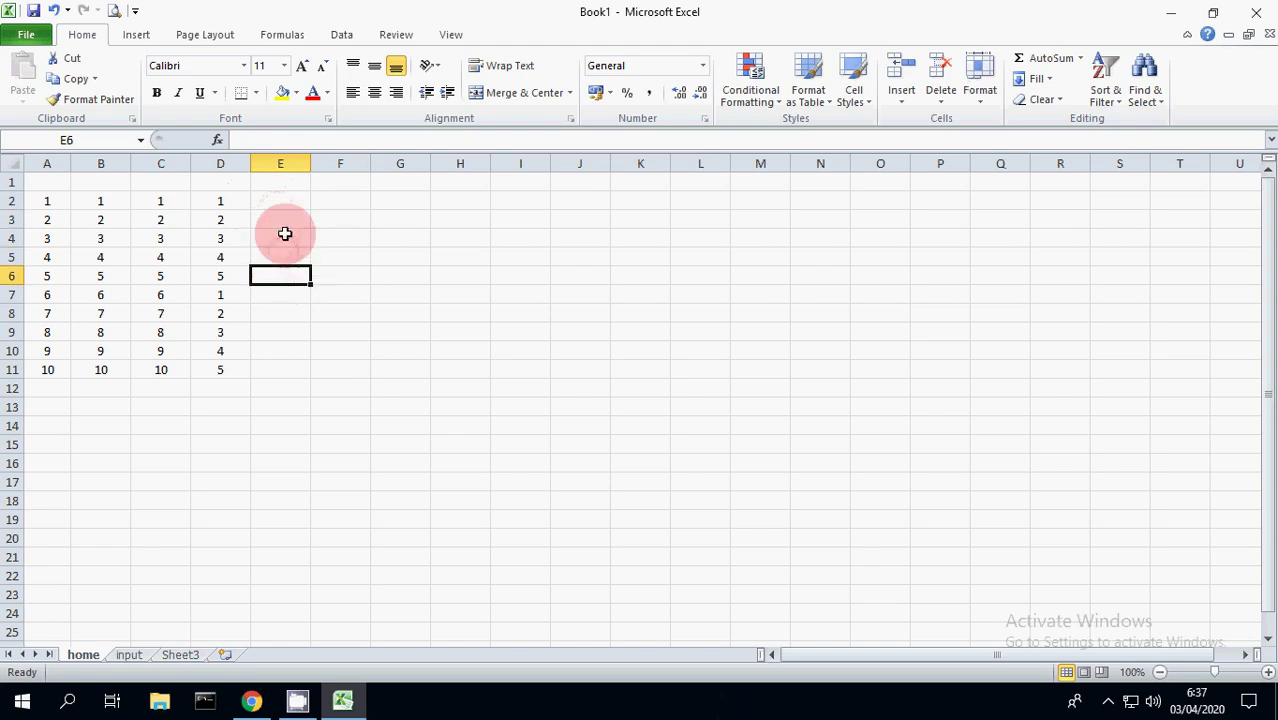
- Enter five sample first names in lowercase in cells E2 through E6, one per cell
click(285, 205)
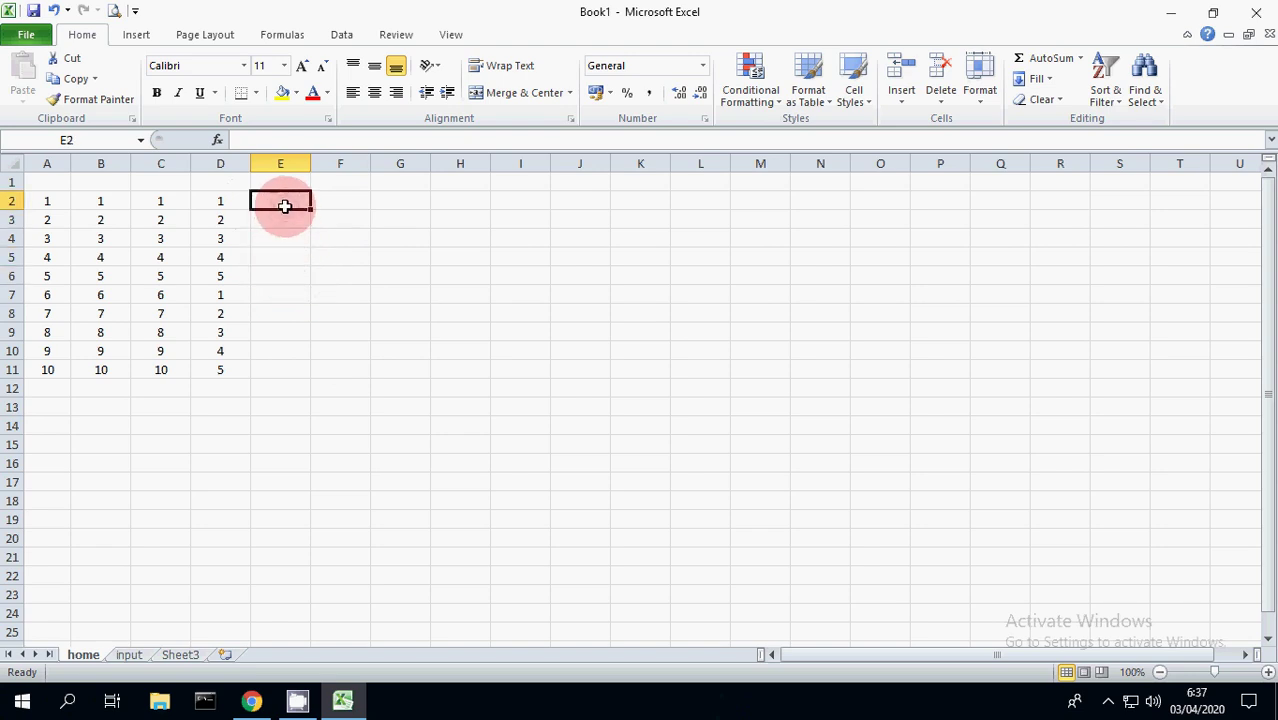
text(dede)
key(Return)
text(deni)
key(Return)
text(de)
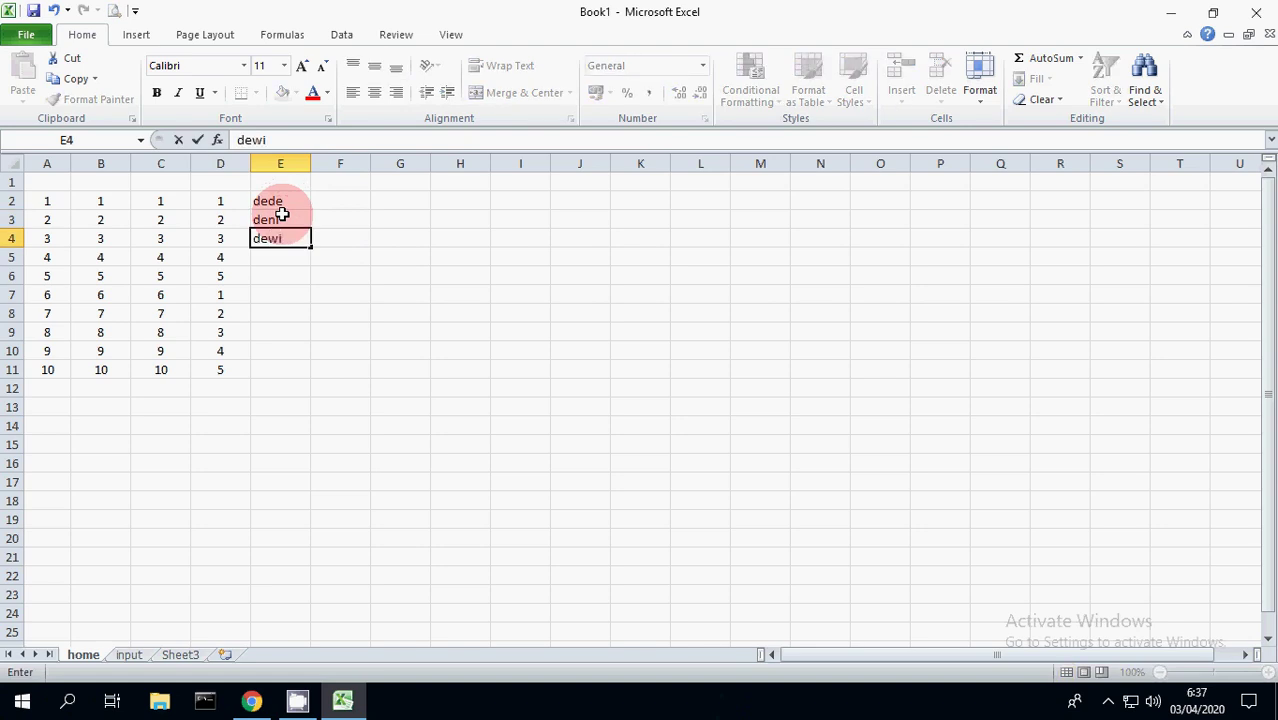
text(wi)
key(Return)
text(rere)
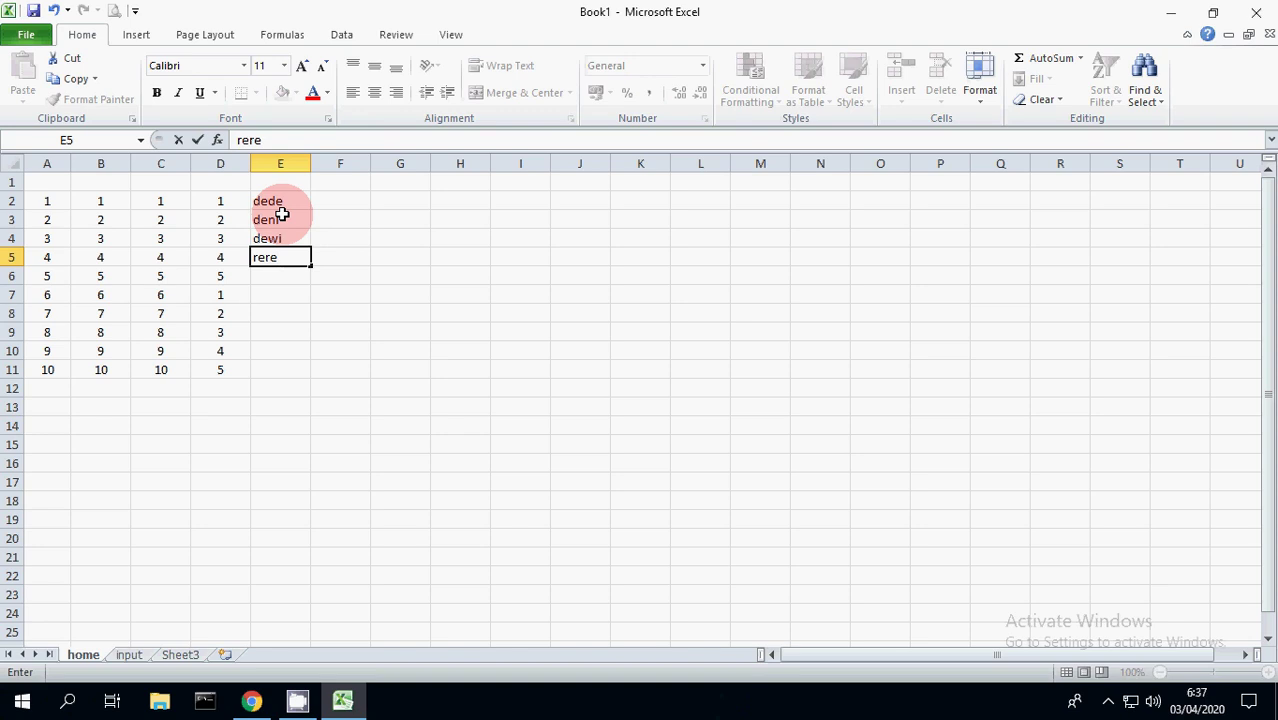
key(Return)
text(vivi)
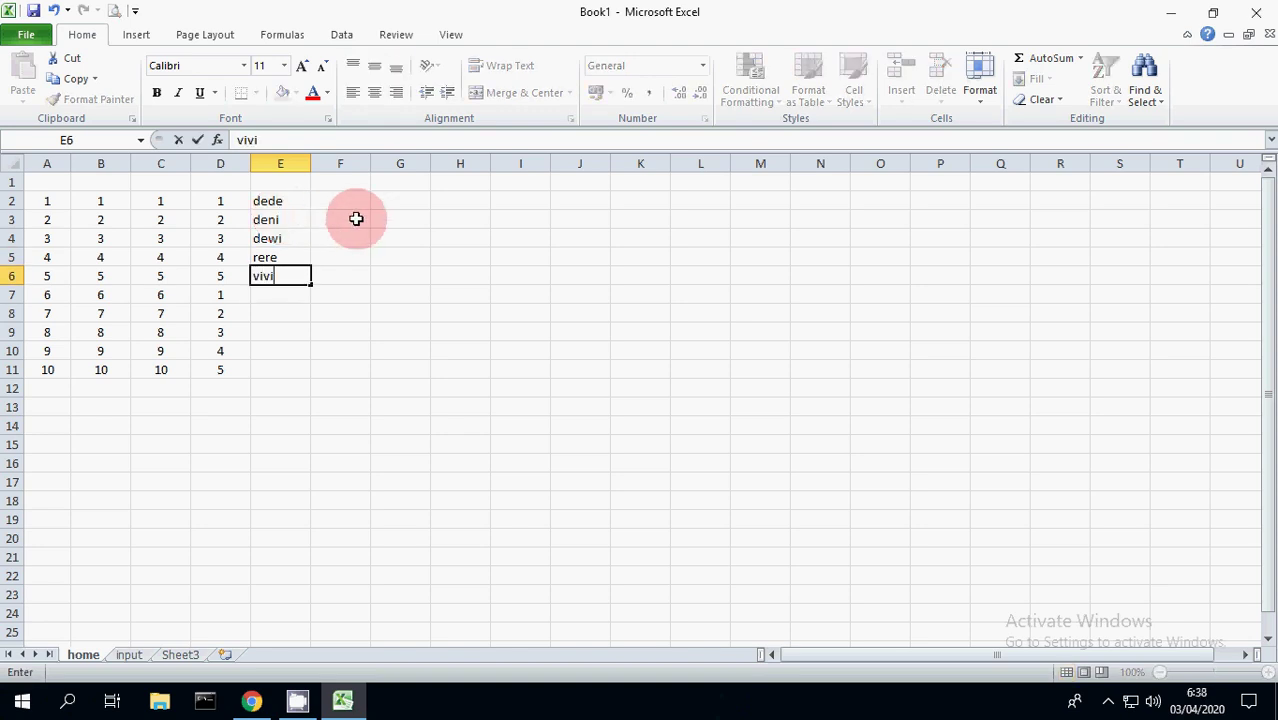
- Enter X in each of the cells F2 through F6 and centre the entries horizontally
click(345, 201)
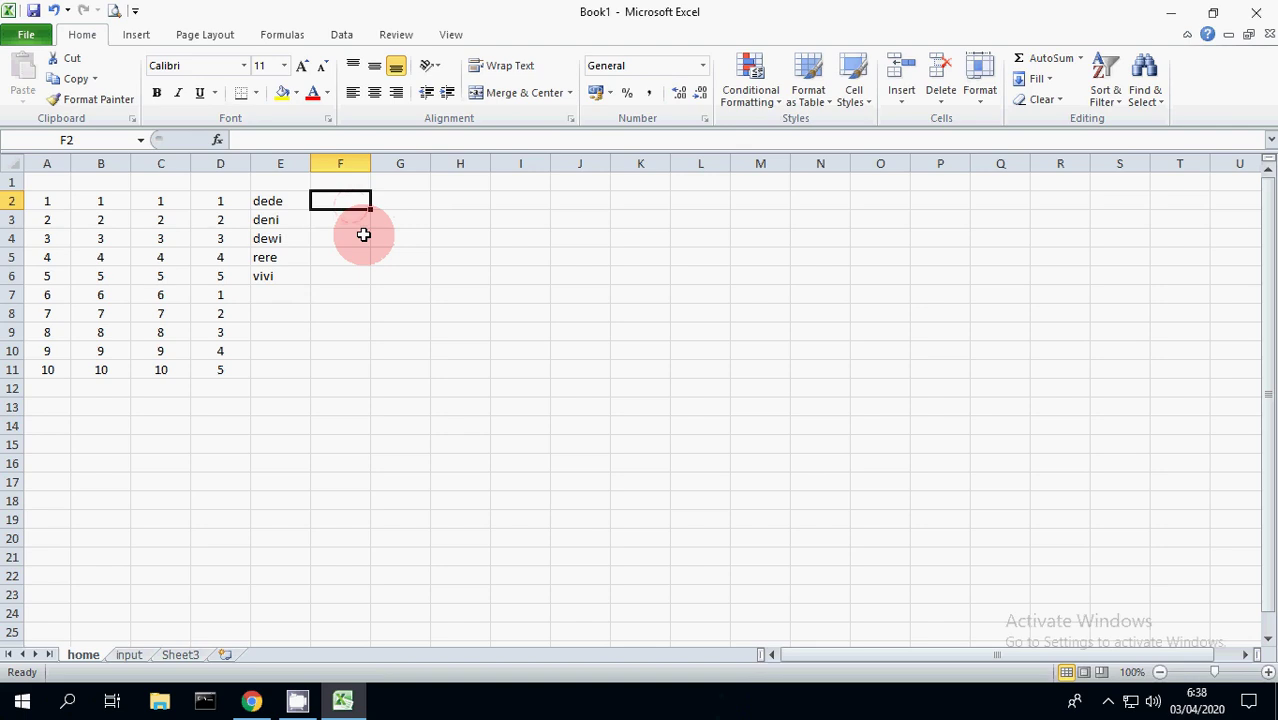
text(X)
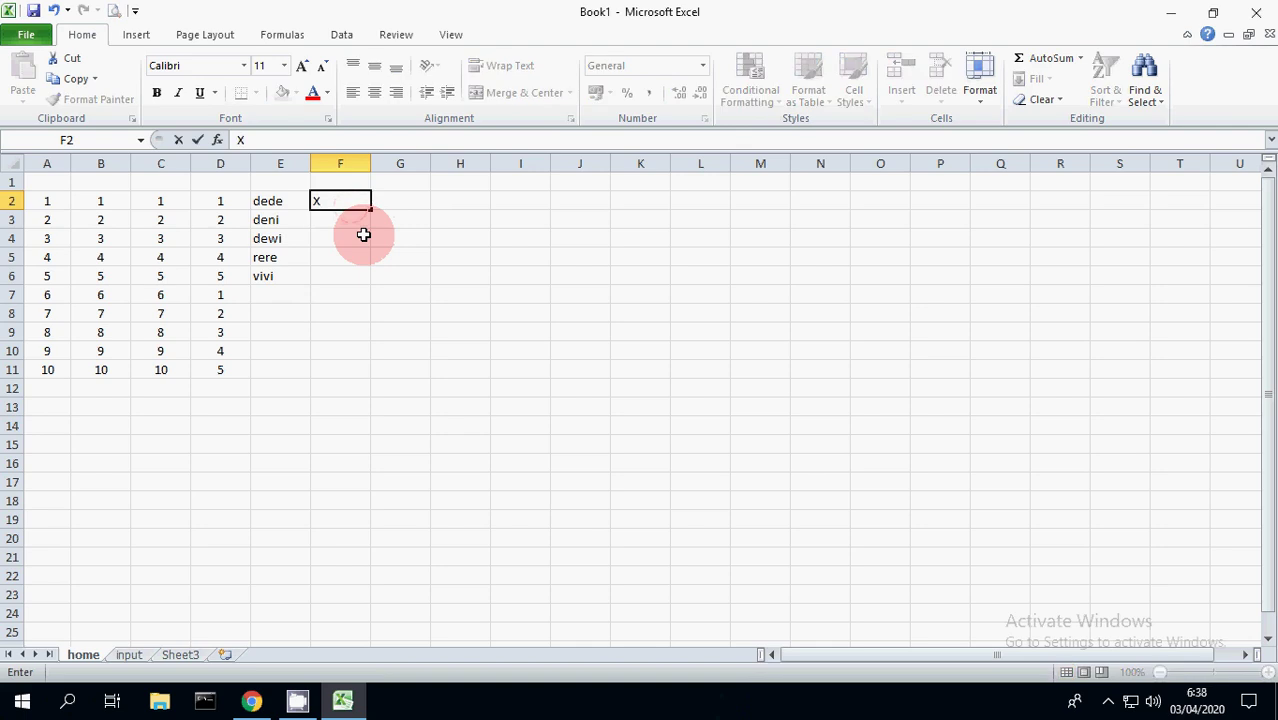
key(Return)
text(X)
key(Return)
text(X)
key(Return)
text(X)
key(Return)
text(X)
click(333, 362)
drag(317, 206, 333, 277)
click(374, 92)
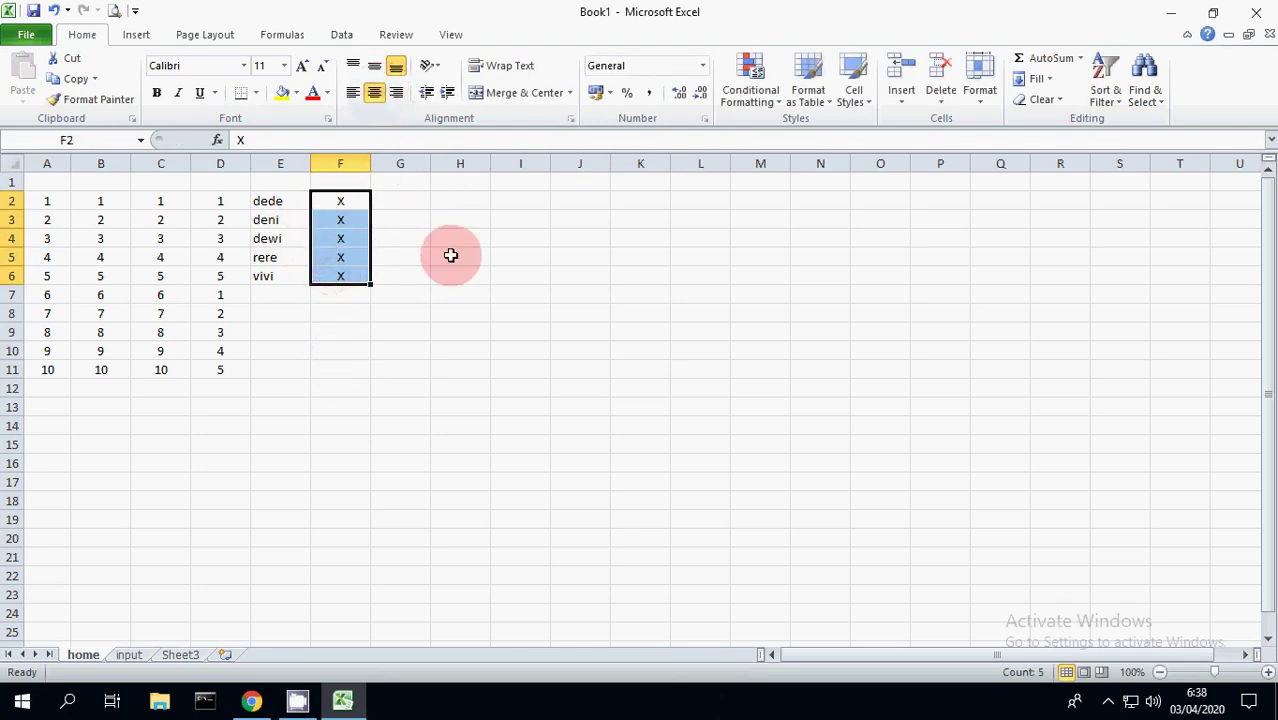
- Enter five more sample first names in capitals in cells E7 through E11
click(281, 298)
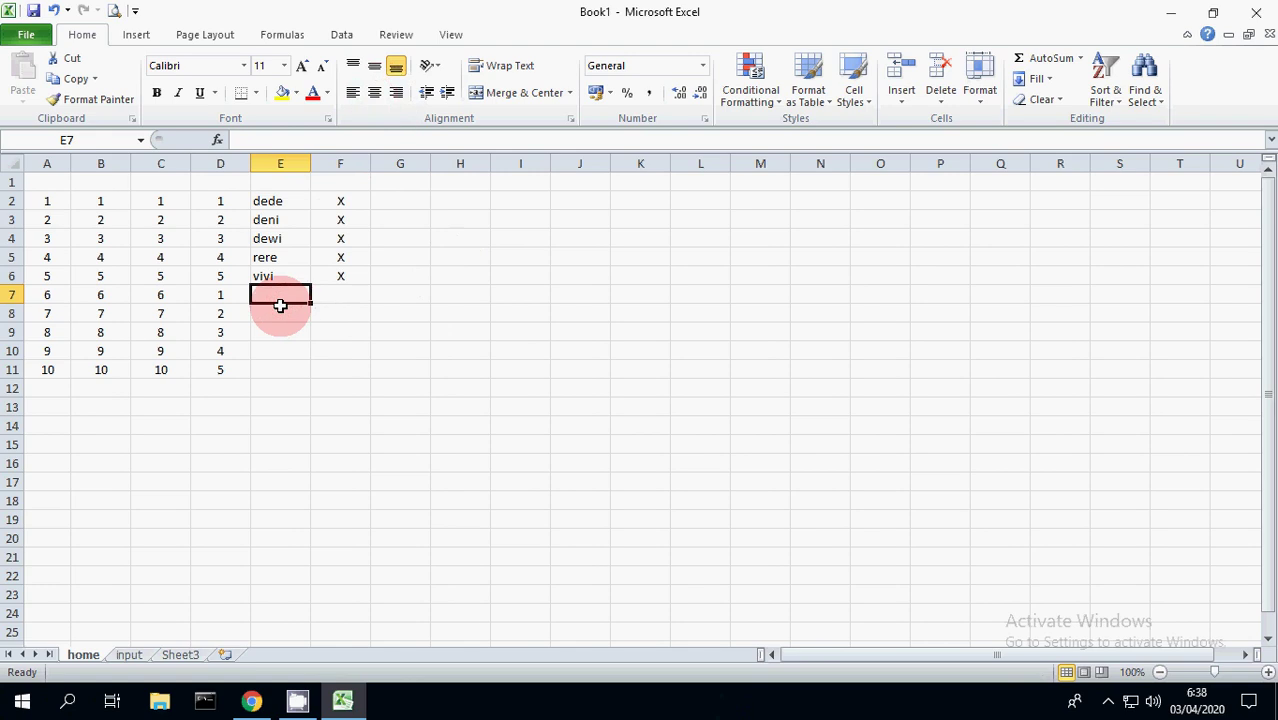
text(JENI)
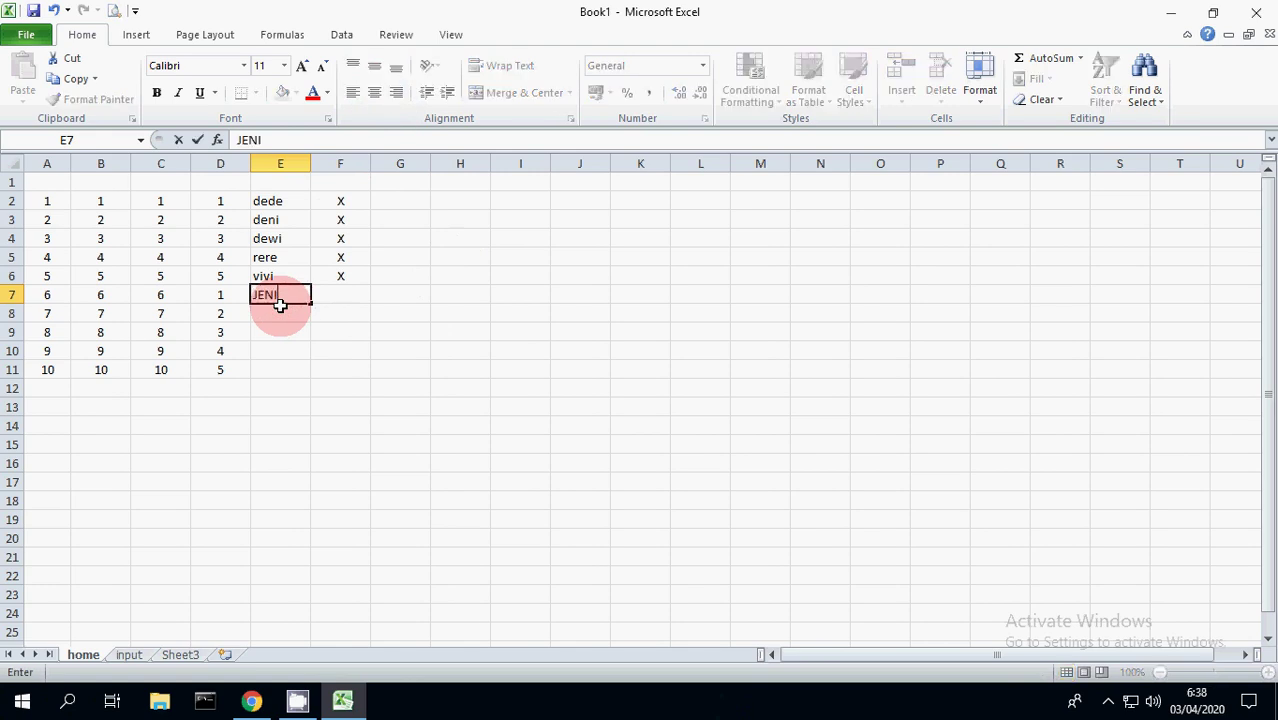
key(Return)
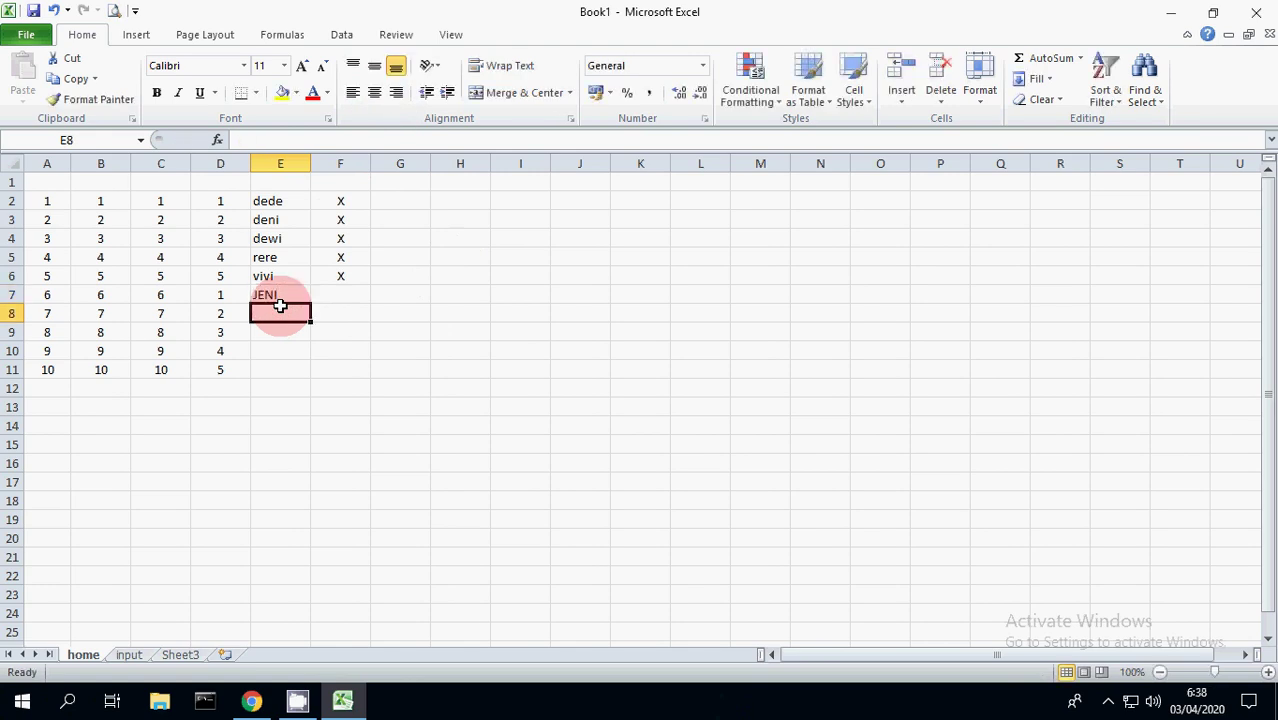
text(SISI)
key(Return)
text(JERI)
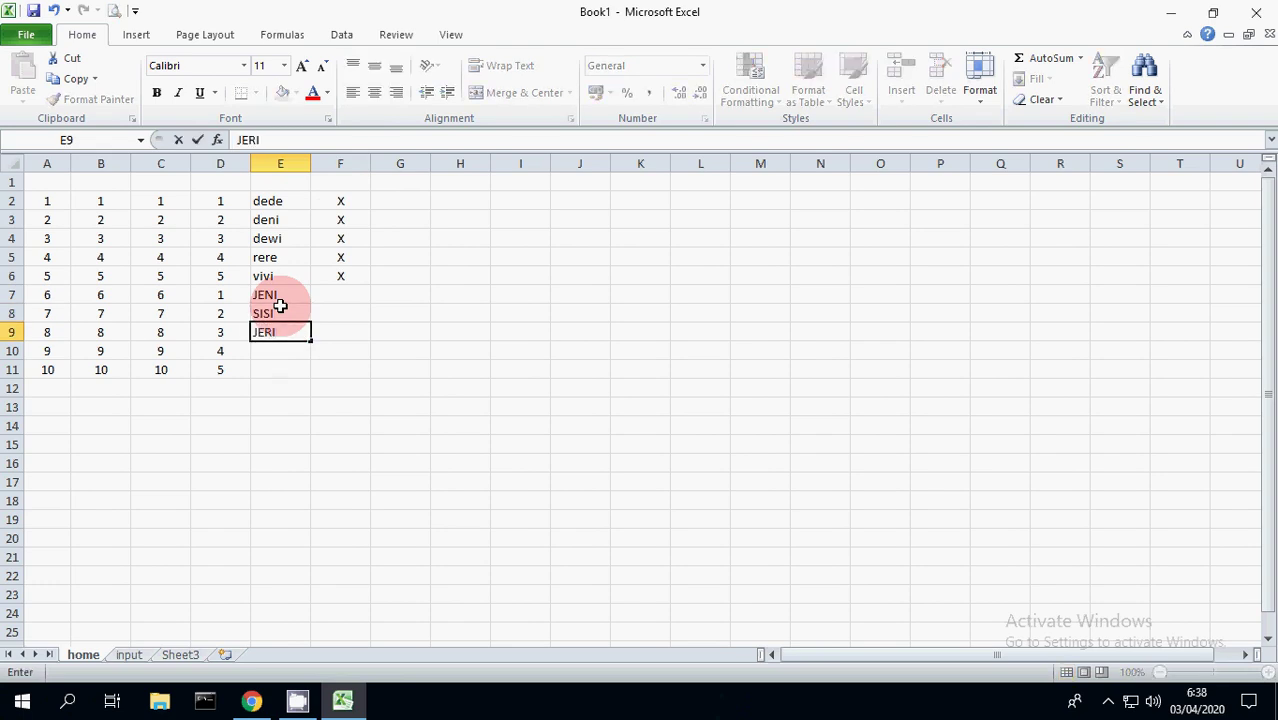
key(Return)
text(JONI)
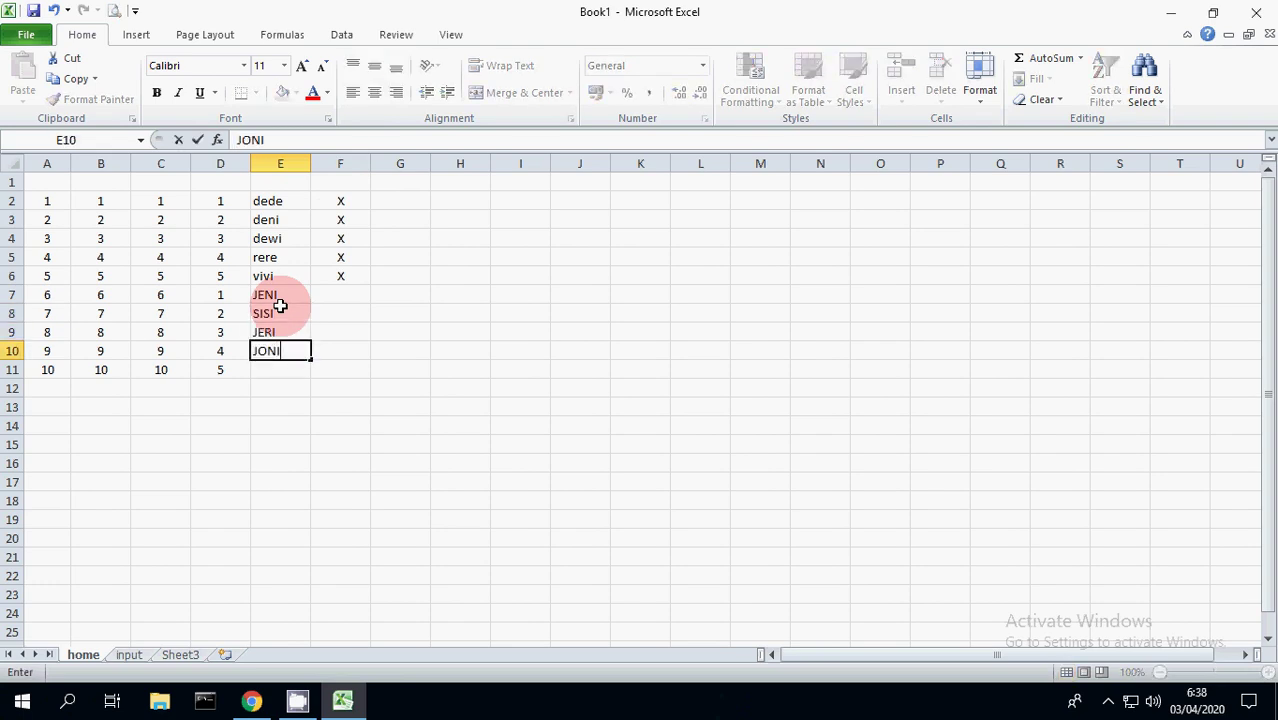
key(Return)
text(TUTI)
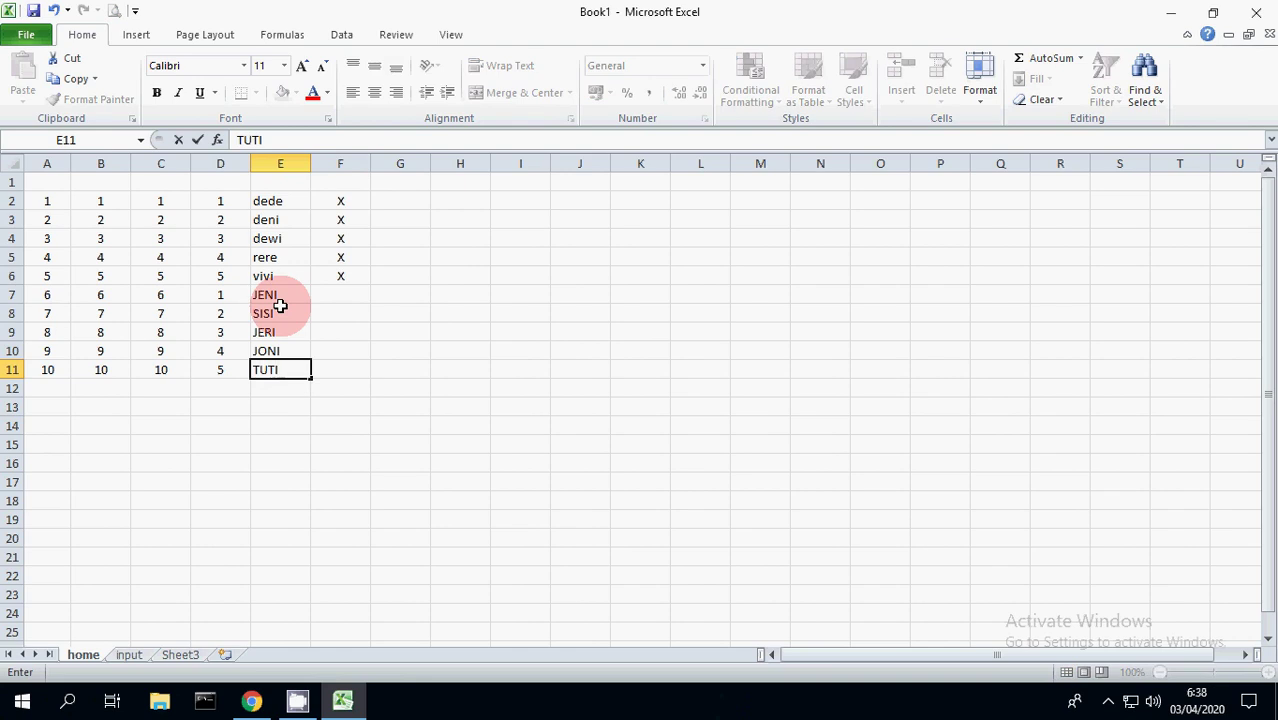
key(Return)
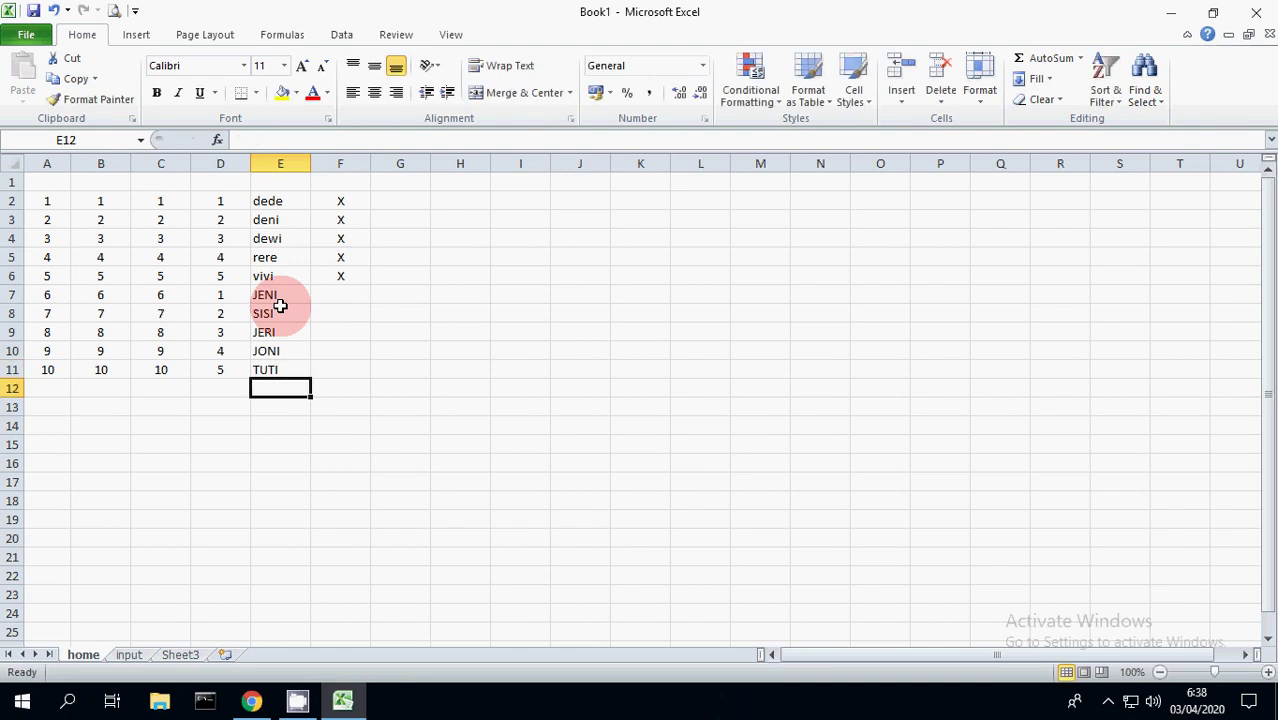
- Enter XI in cell F7, beside the first capitalised name
click(322, 291)
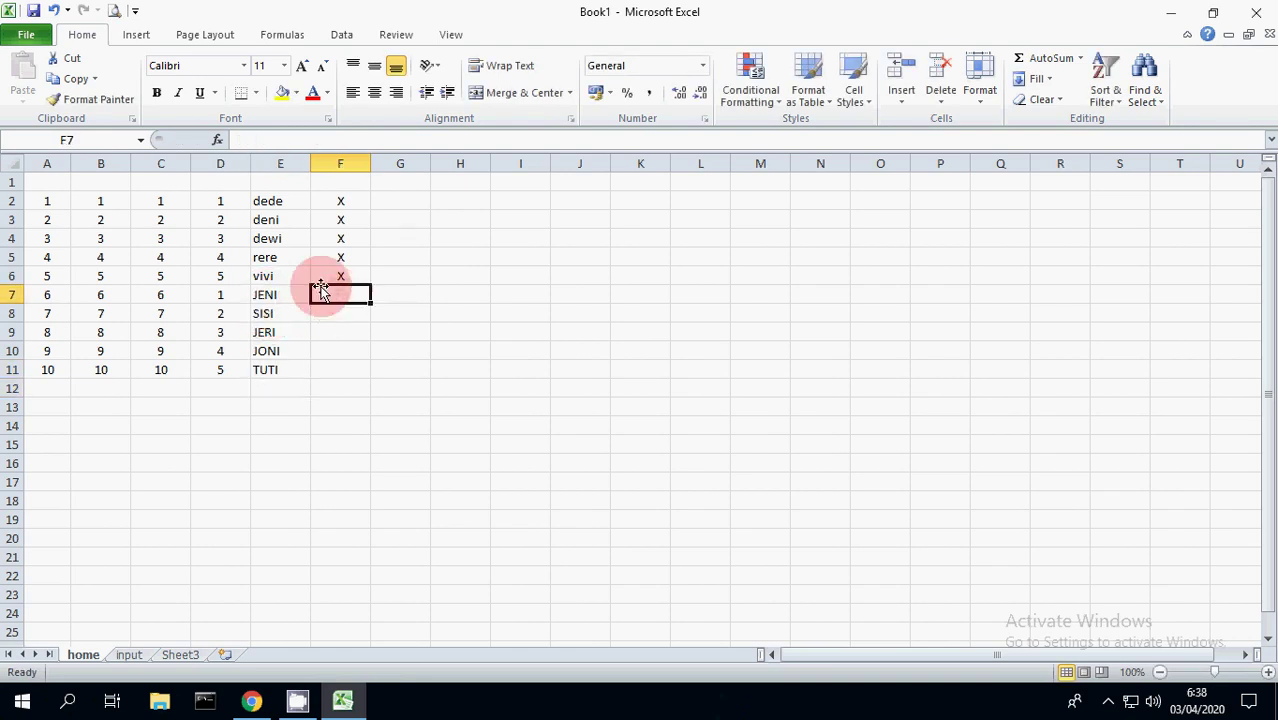
text(XI)
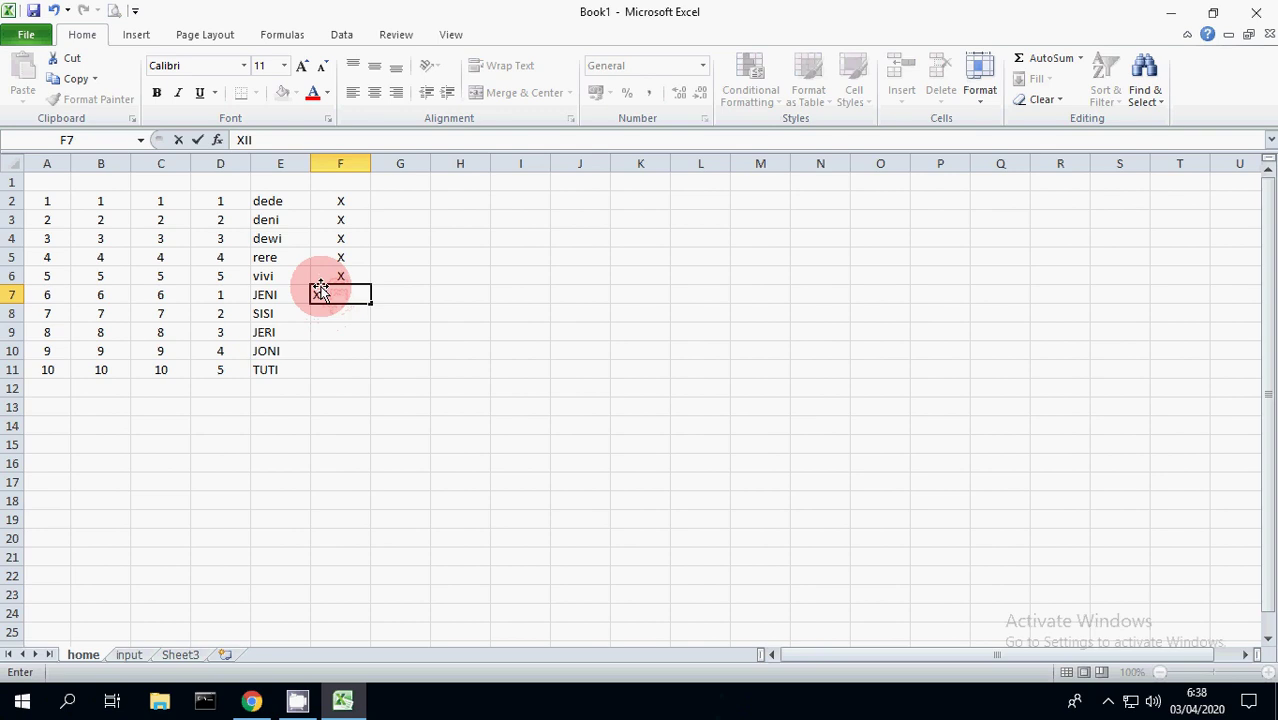
key(Return)
text(X)
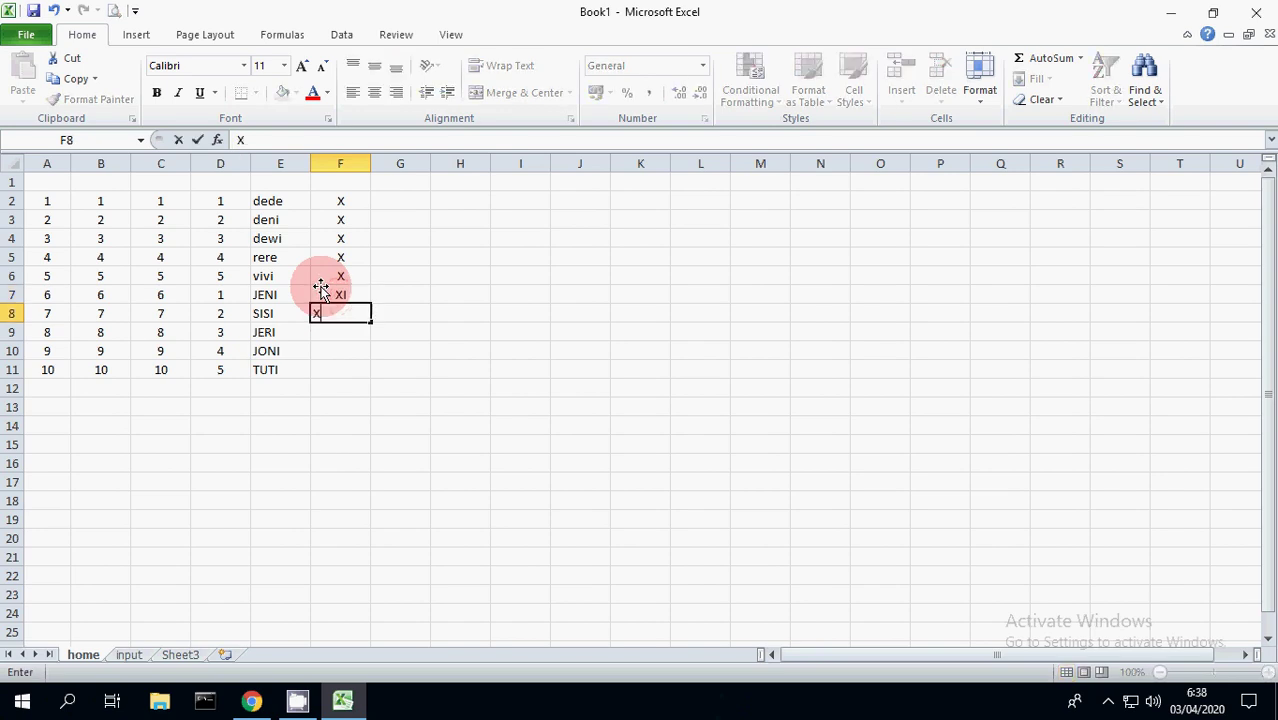
text(II)
key(BackSpace)
key(BackSpace)
key(BackSpace)
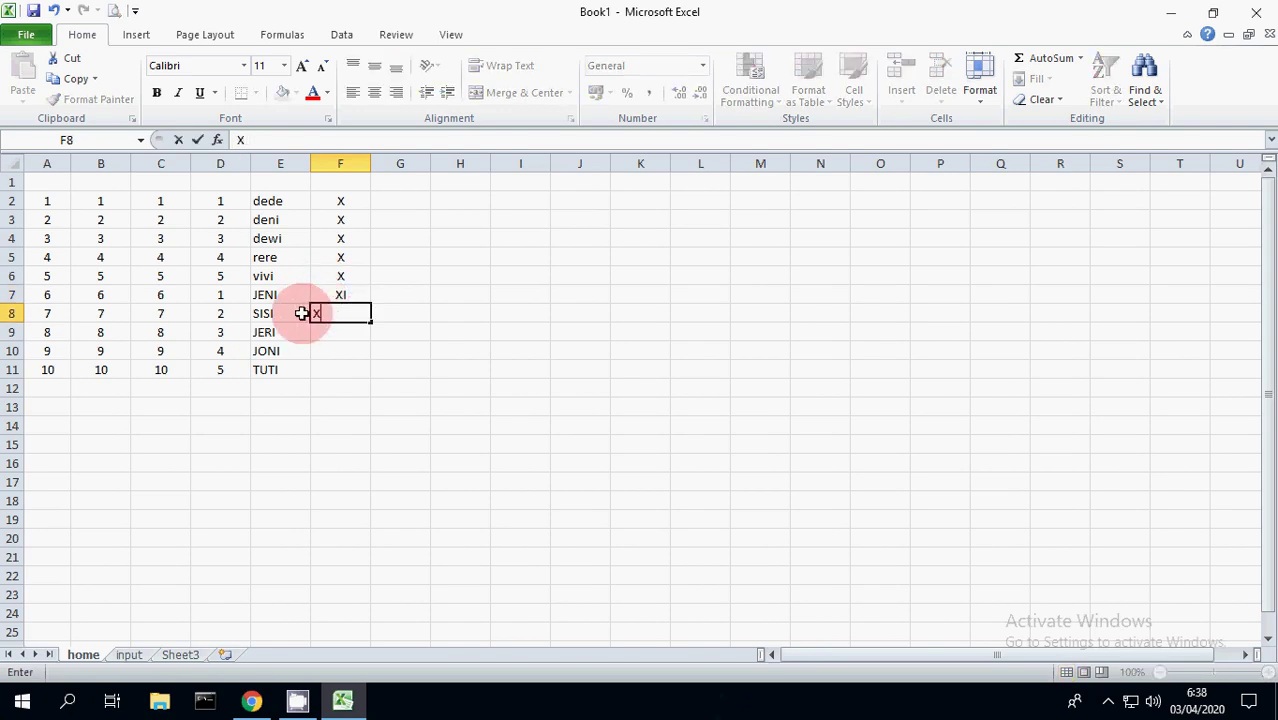
click(384, 402)
- Copy the XI in cell F7 down through F11 with the fill handle
click(342, 296)
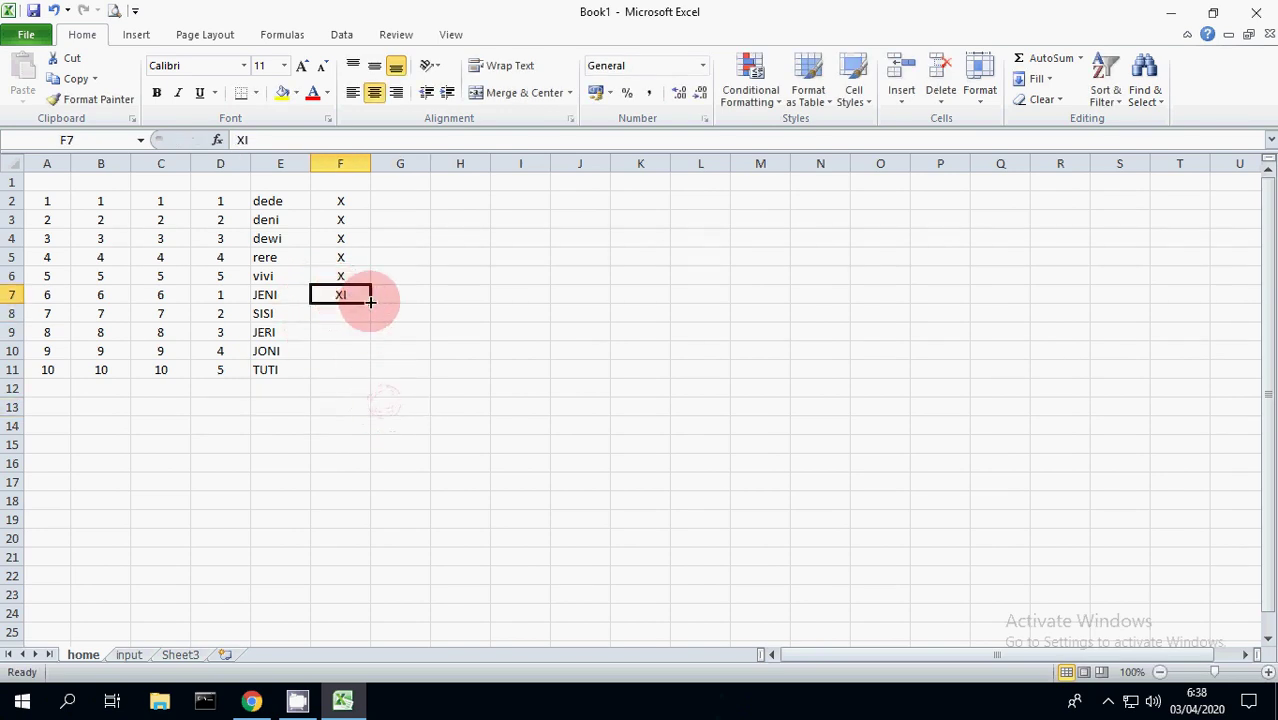
drag(369, 302, 349, 373)
click(470, 356)
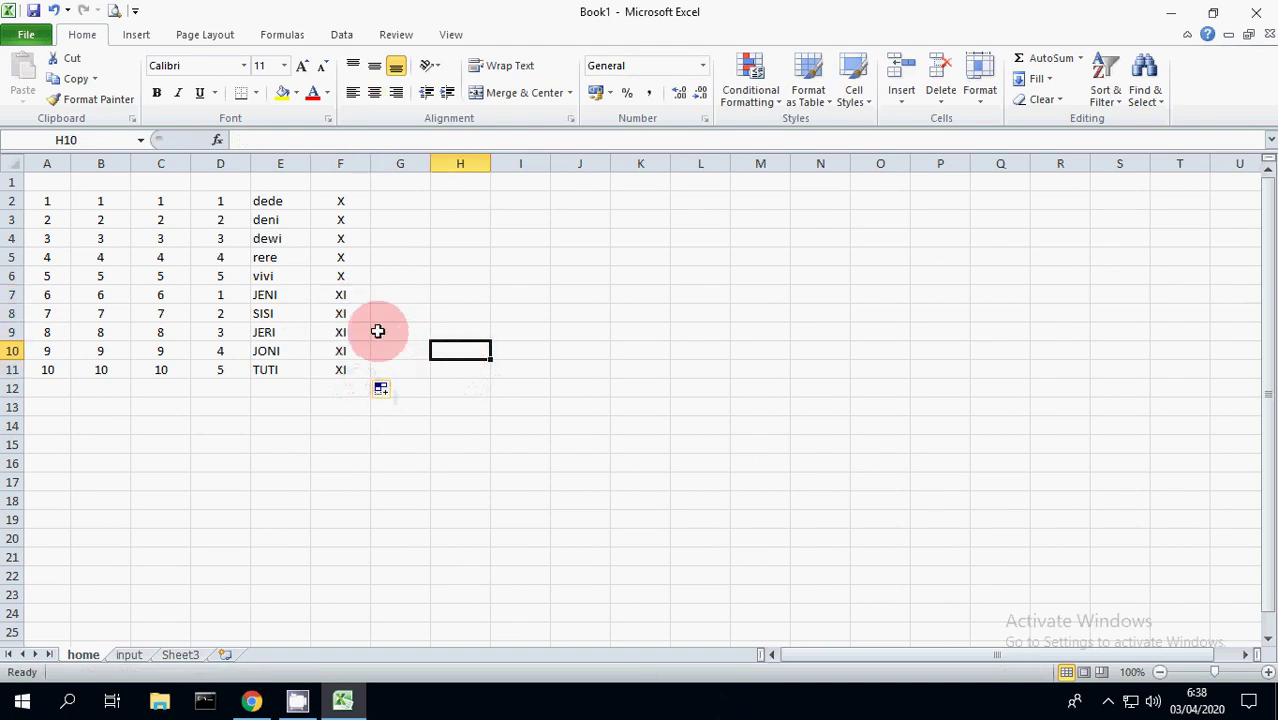
- Review the names in E2:E11, their classes in column F and the restarted numbering in column D
click(270, 203)
drag(274, 222, 271, 358)
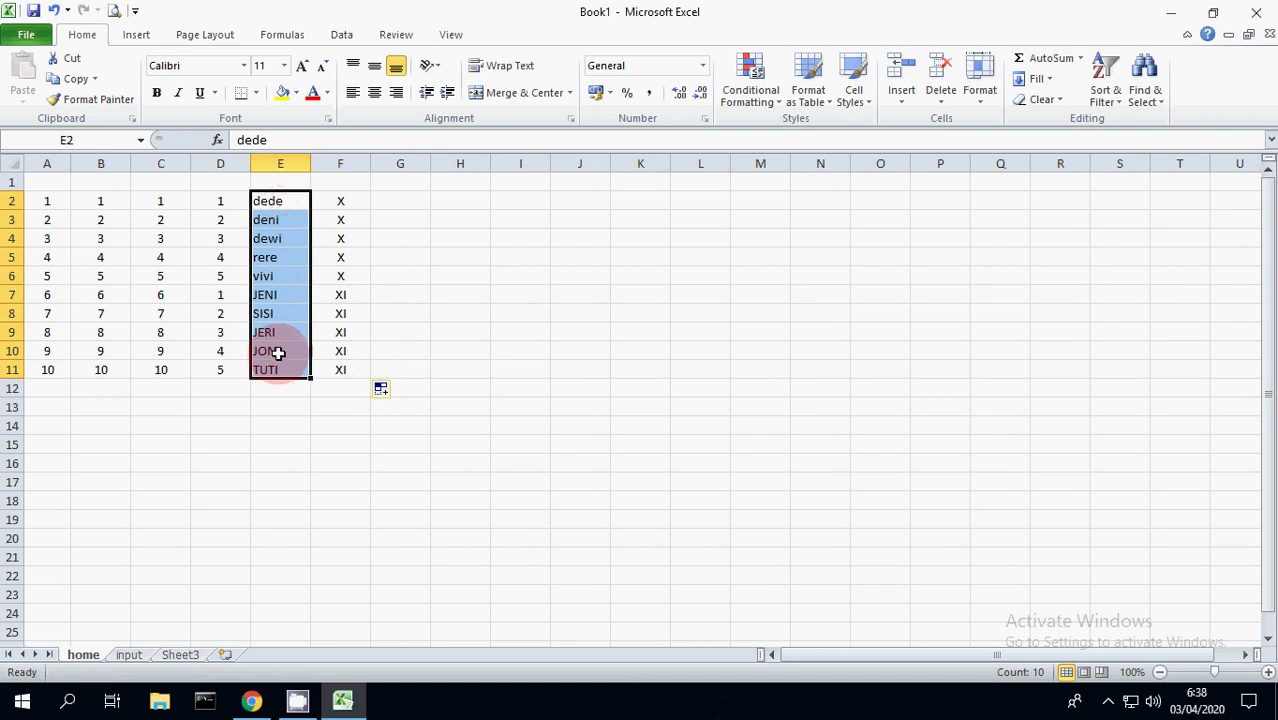
click(357, 203)
click(355, 294)
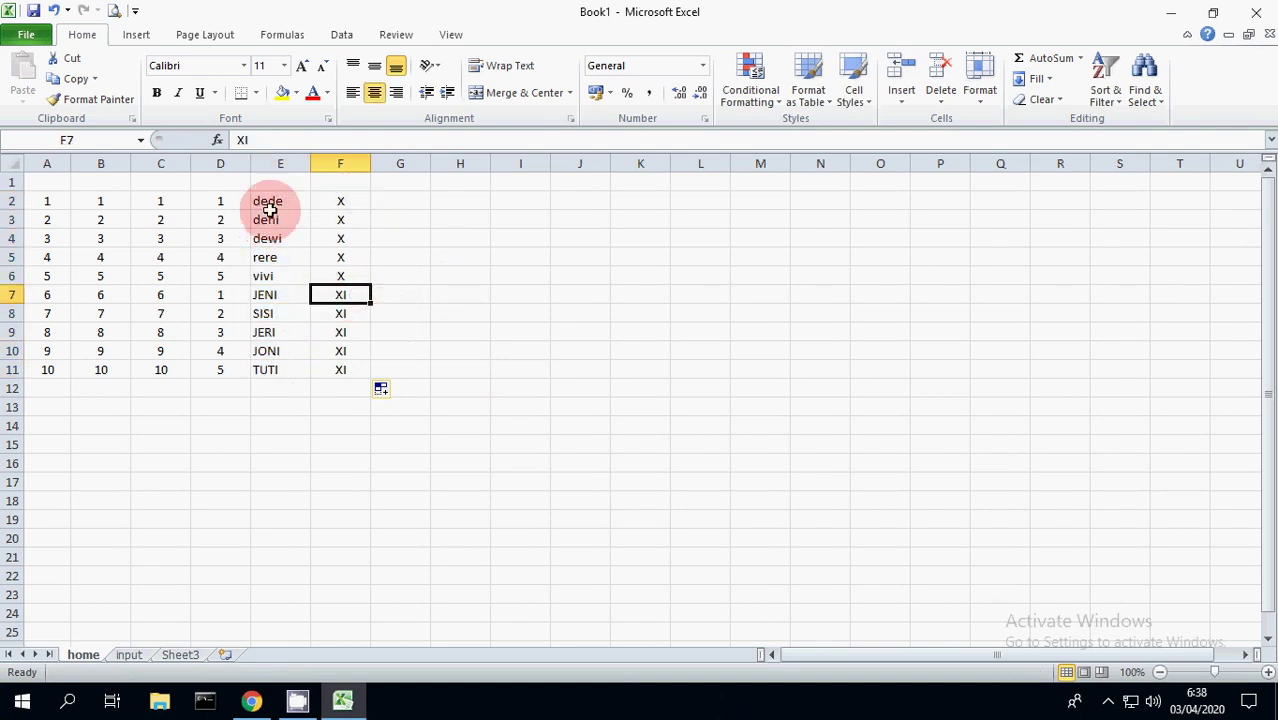
drag(270, 201, 277, 368)
click(380, 310)
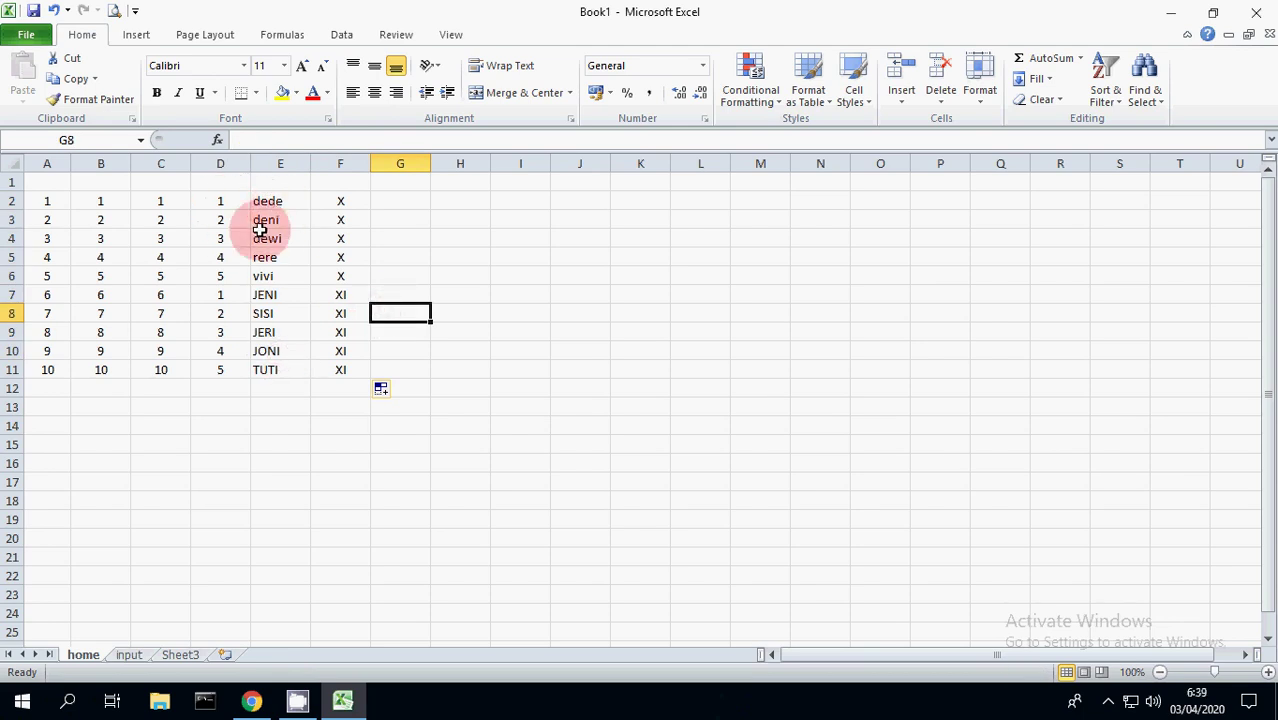
click(222, 274)
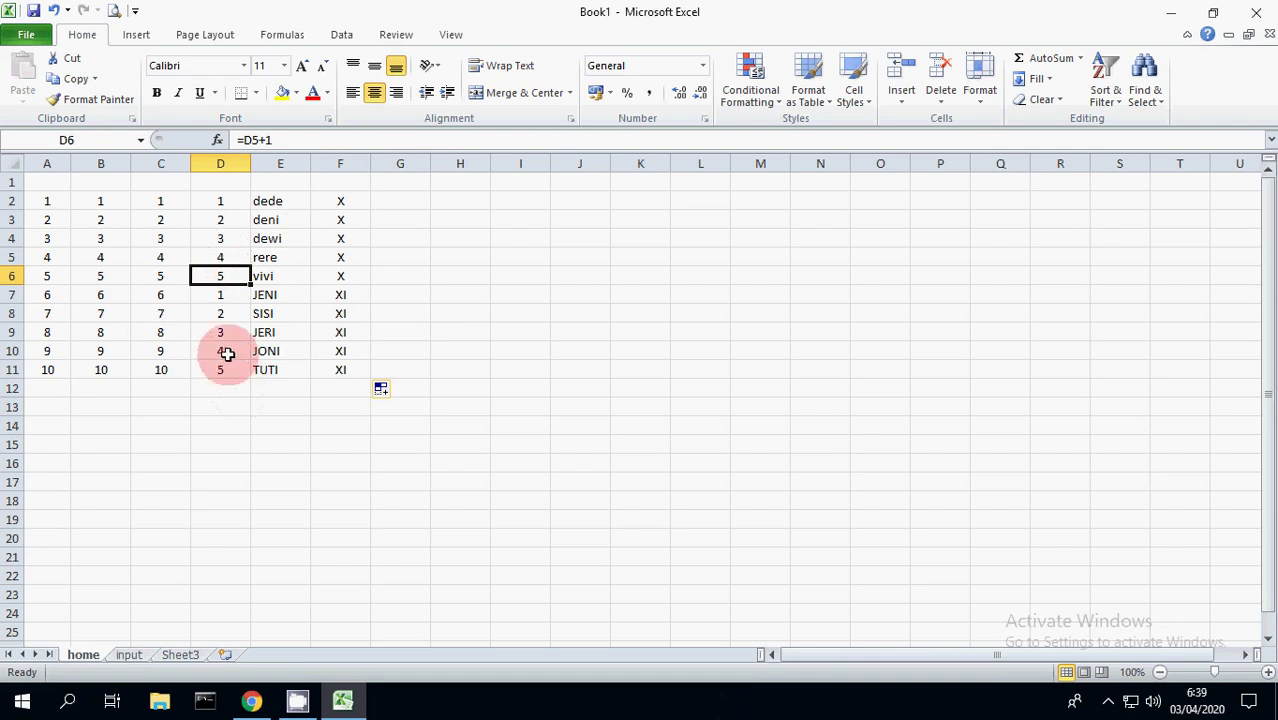
drag(222, 200, 237, 365)
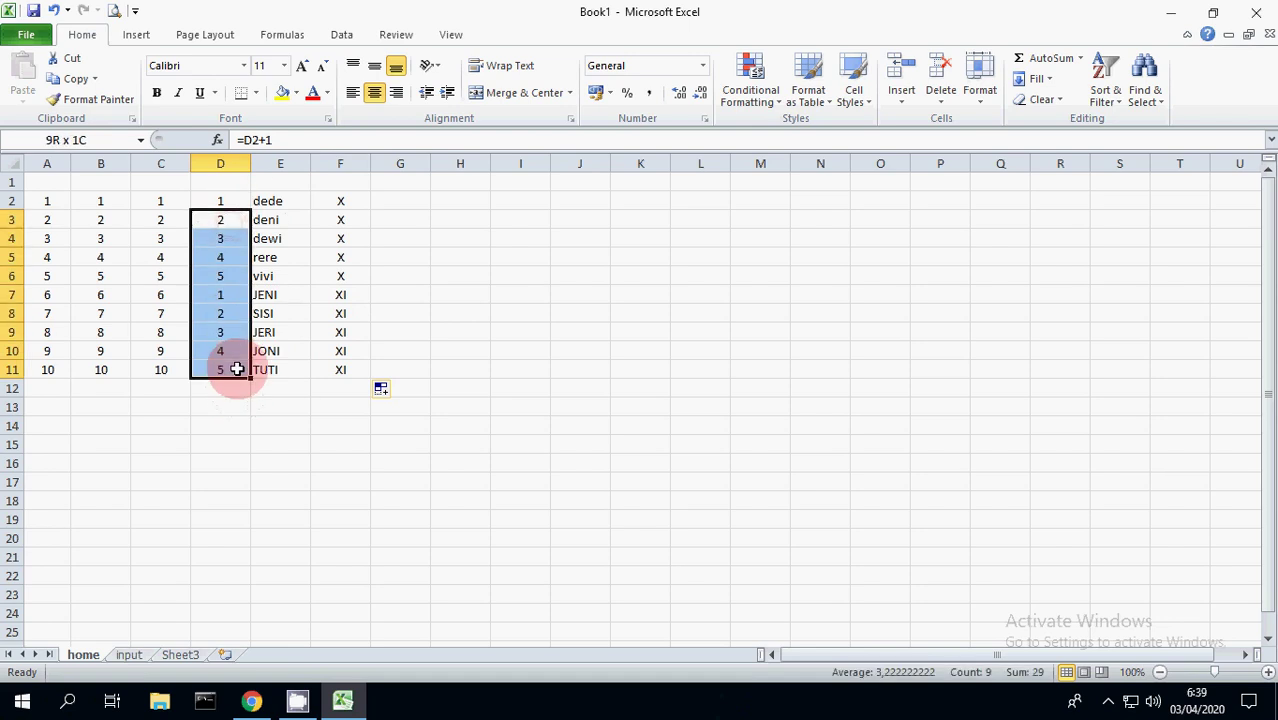
click(420, 330)
- Narrow column D, which holds the restarted numbering, to about the width of column A
drag(250, 166, 236, 170)
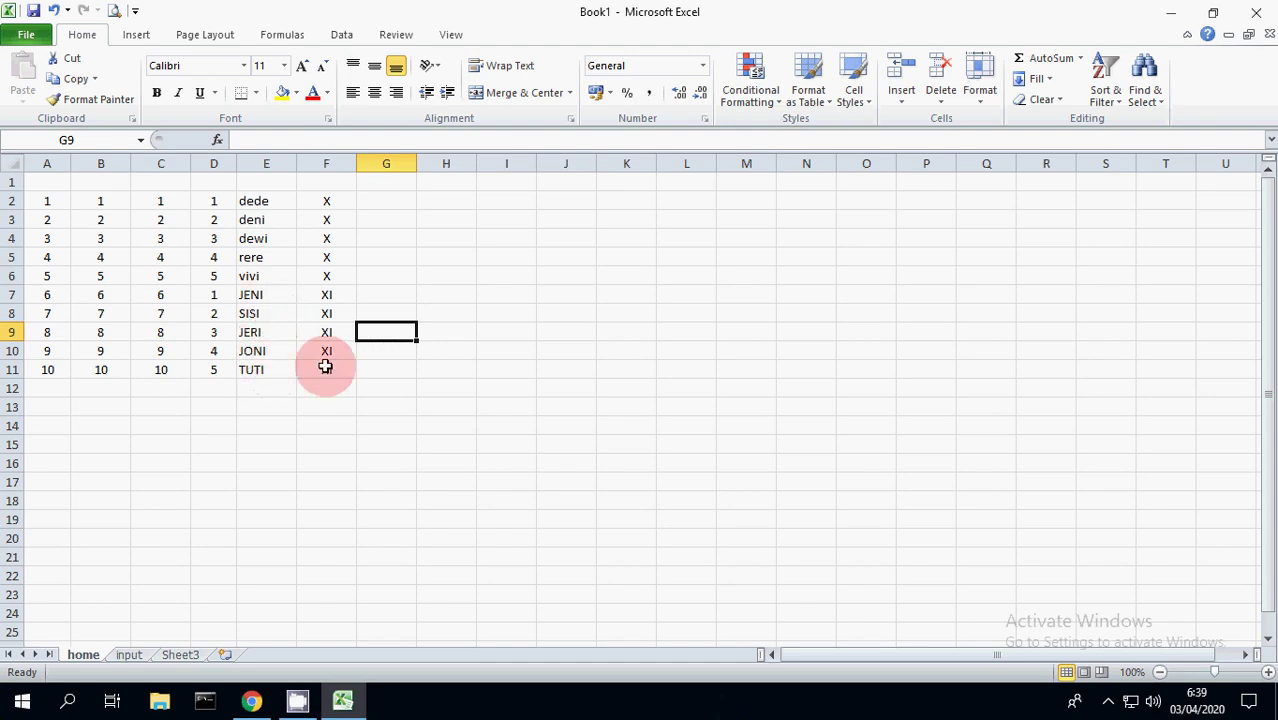
drag(326, 313, 328, 352)
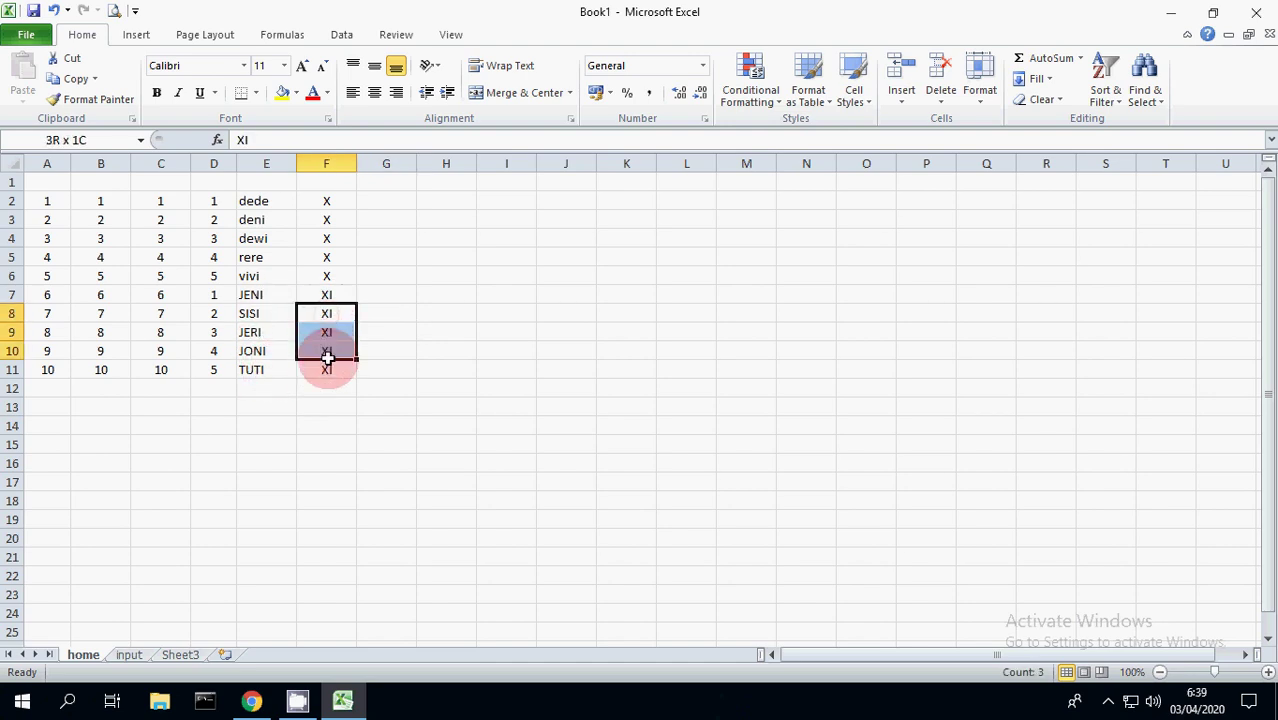
click(344, 414)
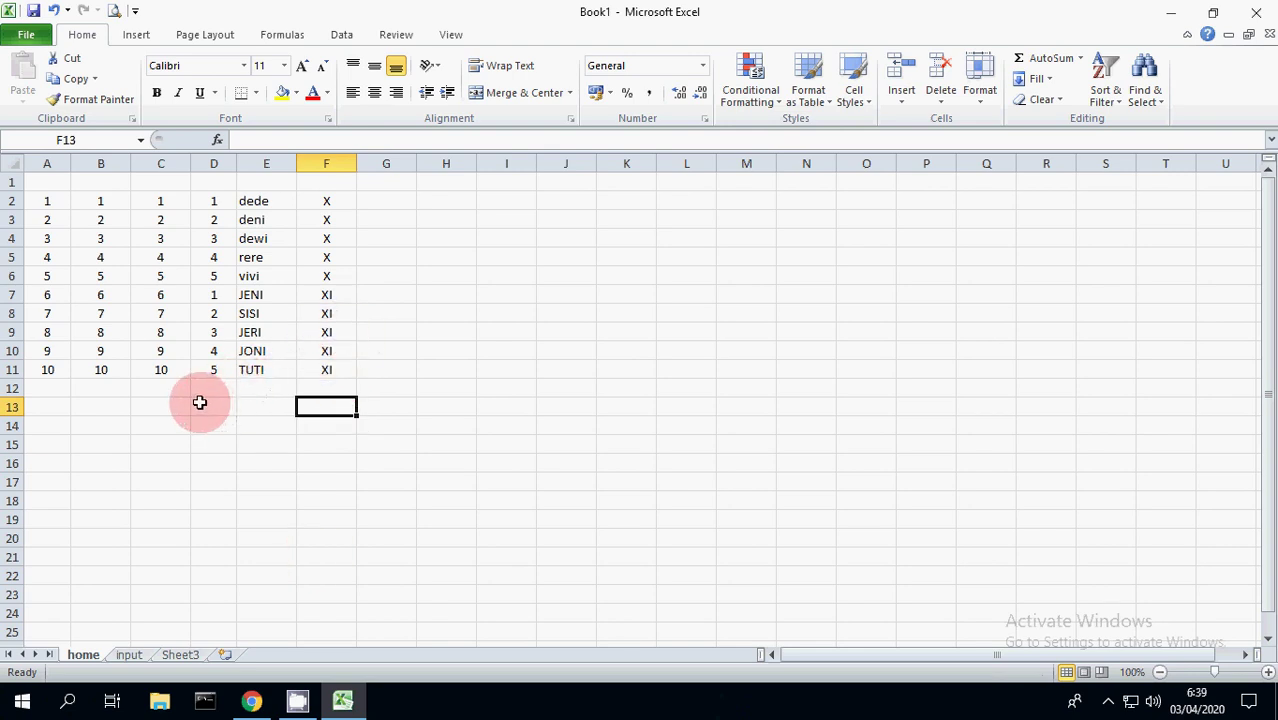
- Review the whole list in A2:F11, including the numbering columns A to D
click(51, 332)
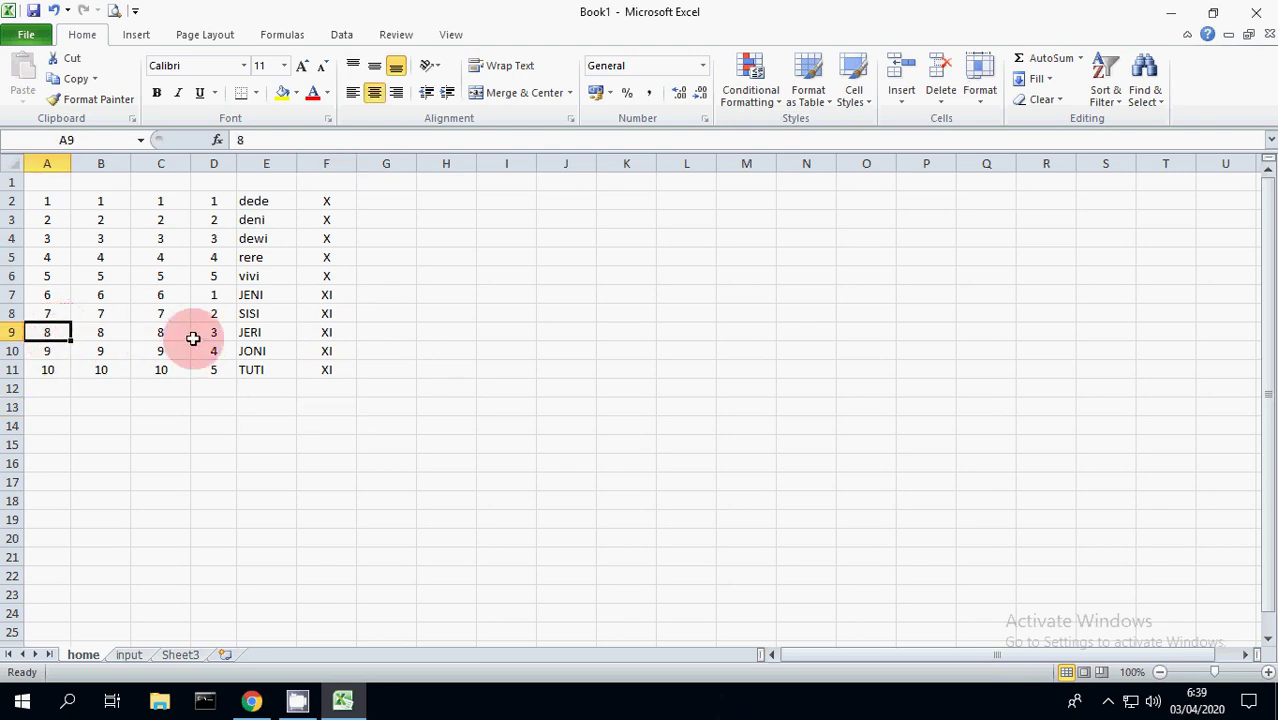
drag(48, 370, 322, 201)
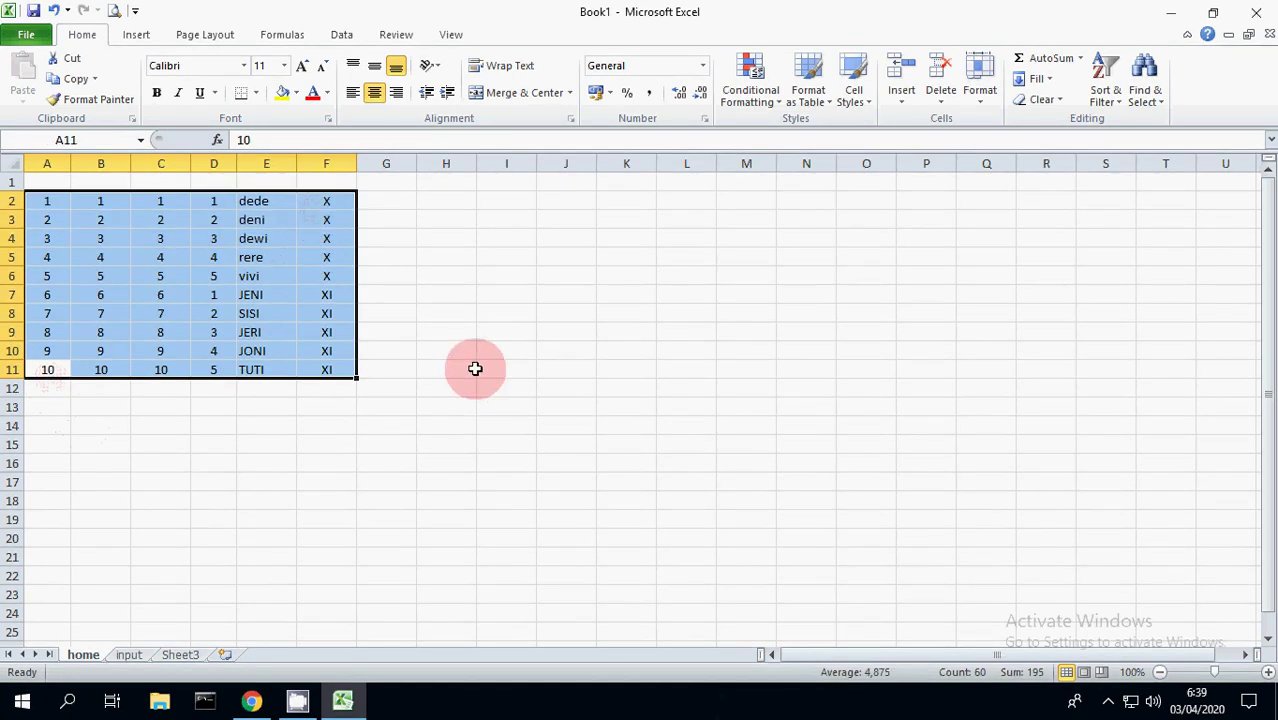
click(470, 369)
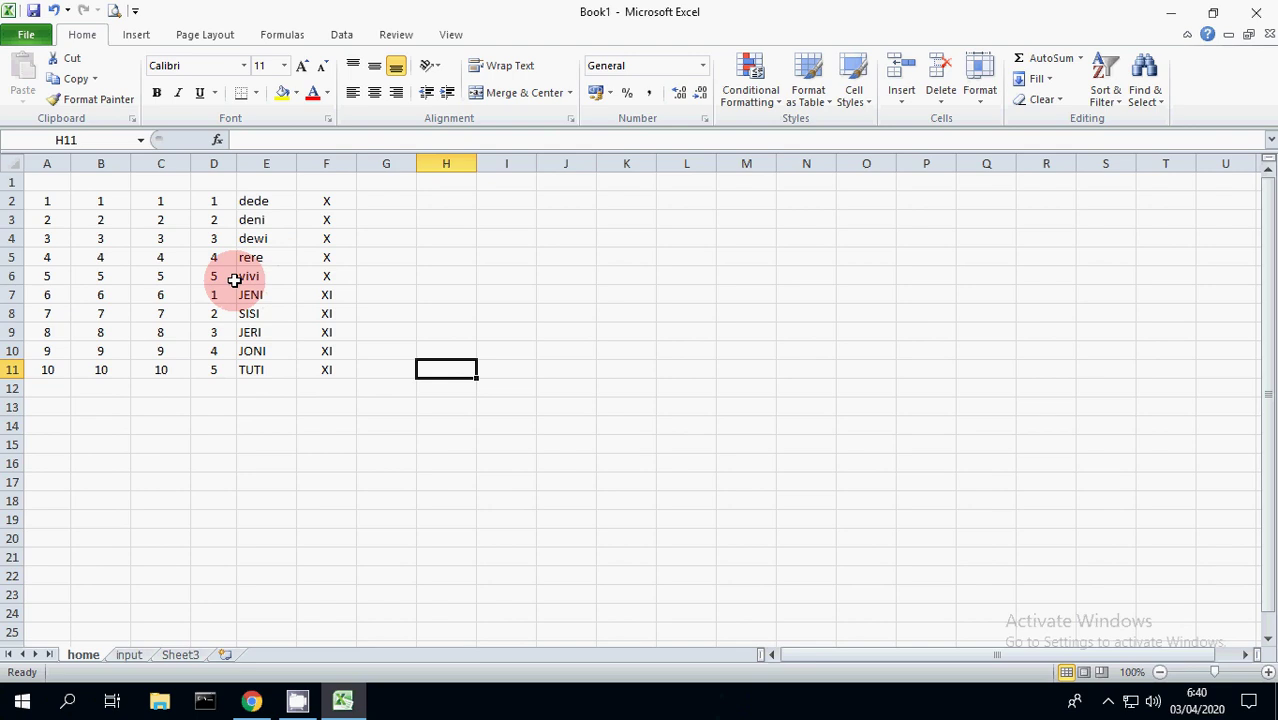
drag(57, 207, 232, 320)
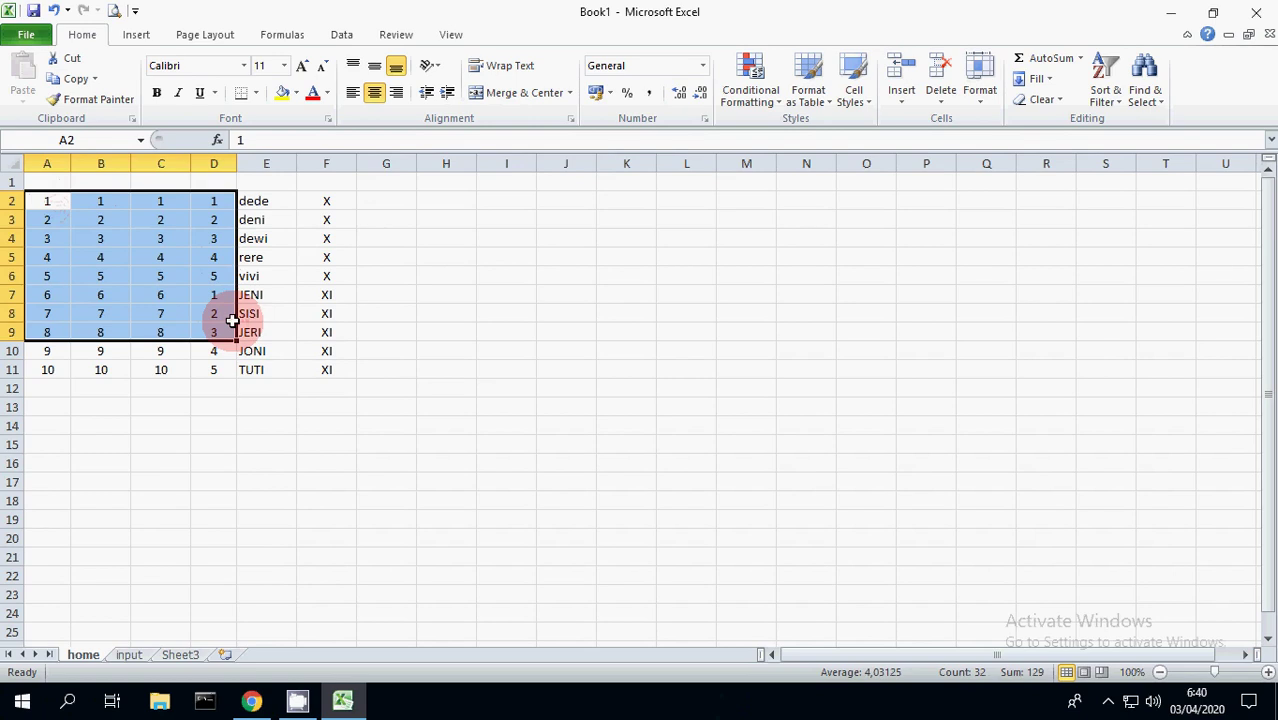
click(217, 403)
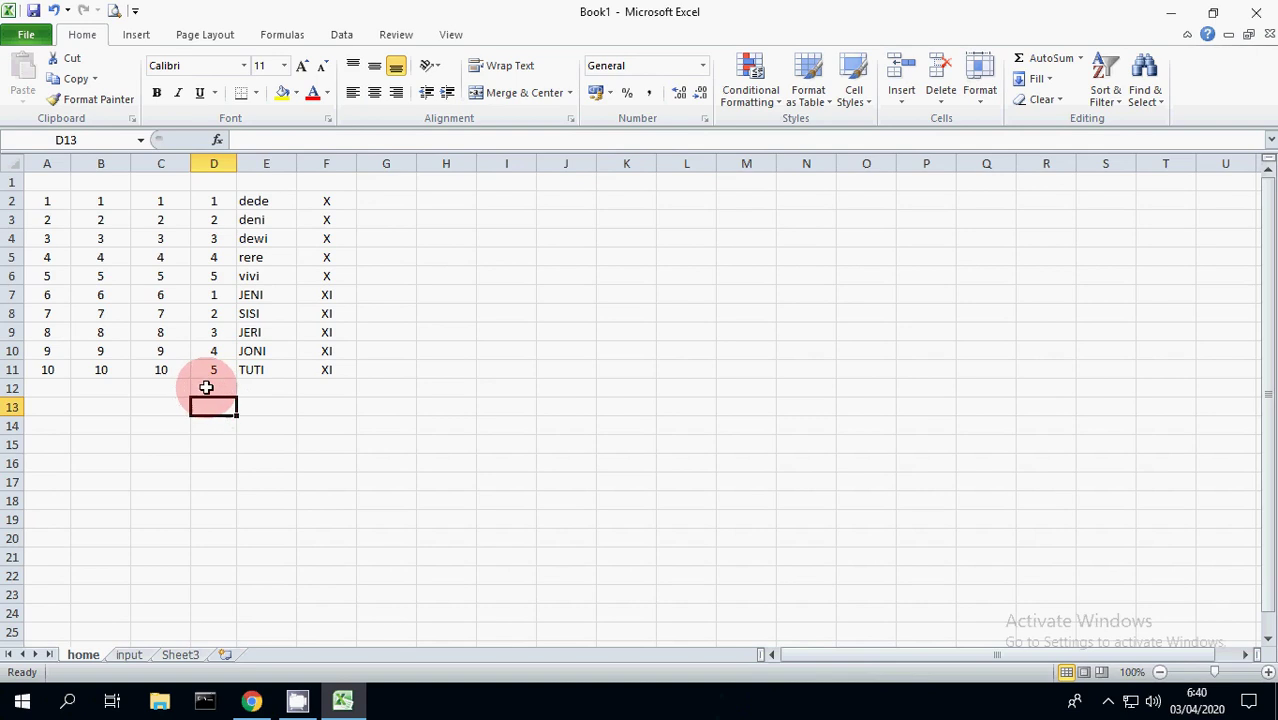
click(156, 221)
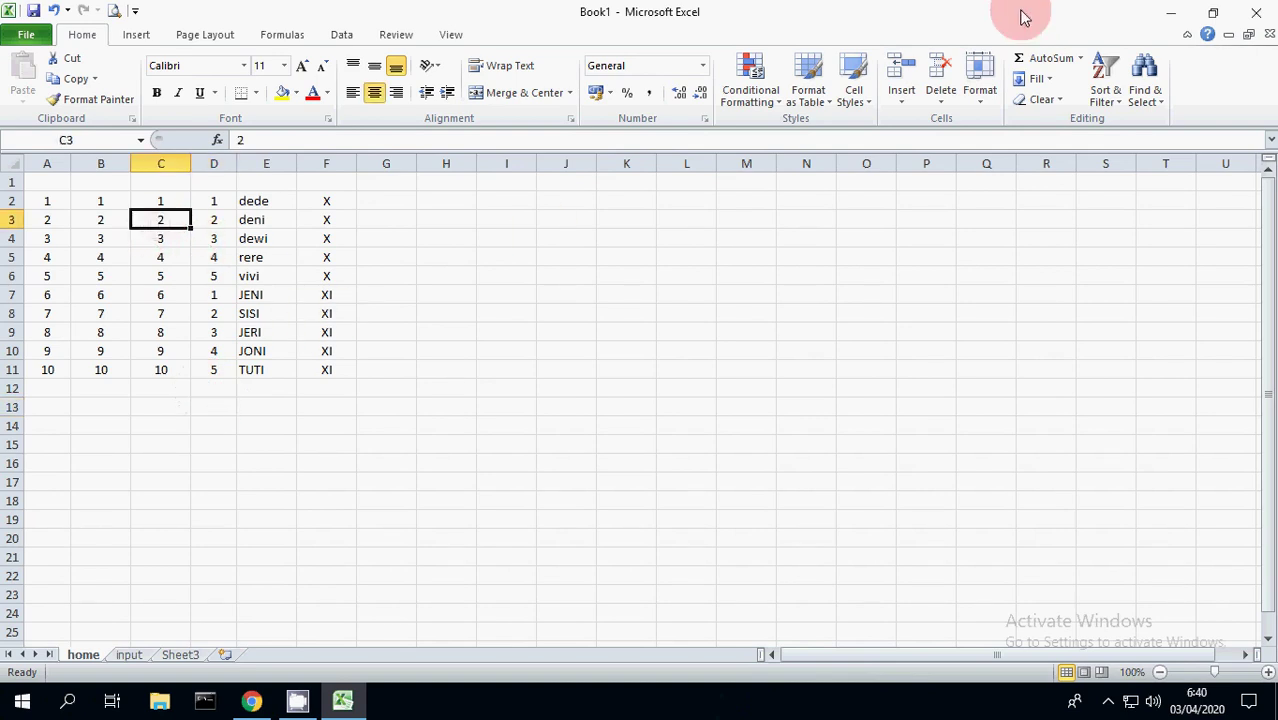
- Minimise the workbook window and bring up the CamStudio recorder window
click(1170, 12)
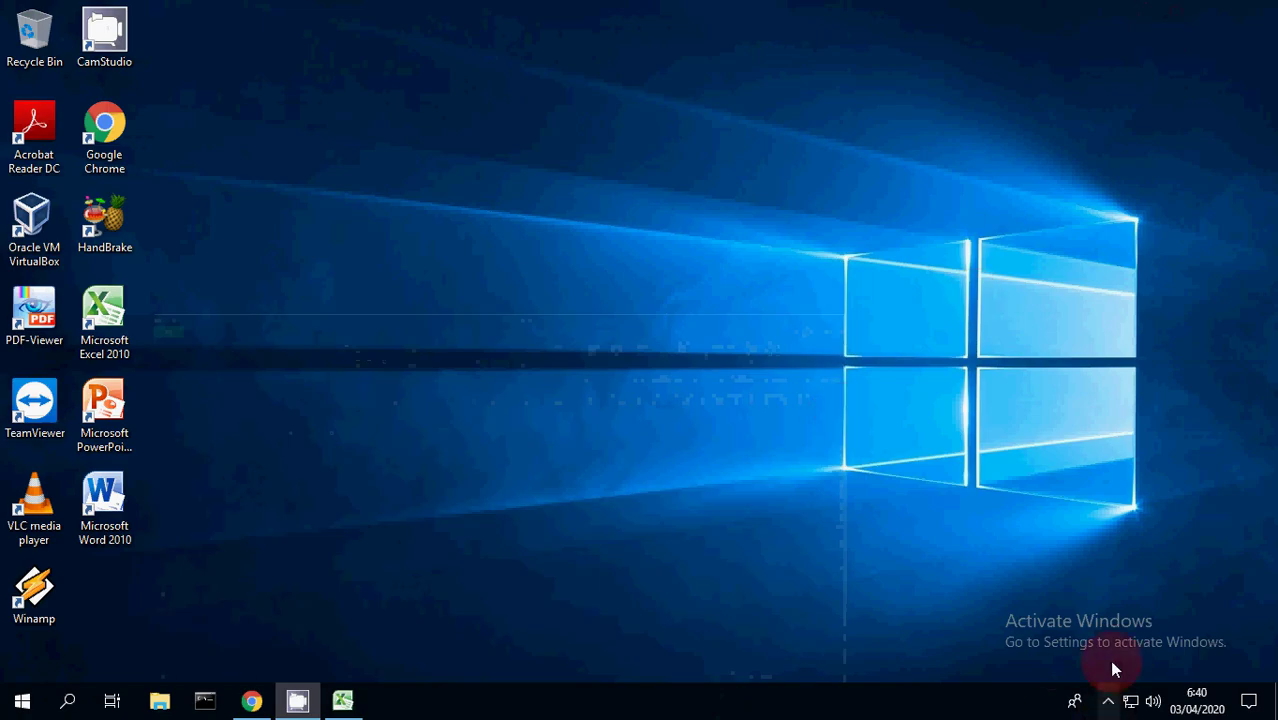
click(1110, 703)
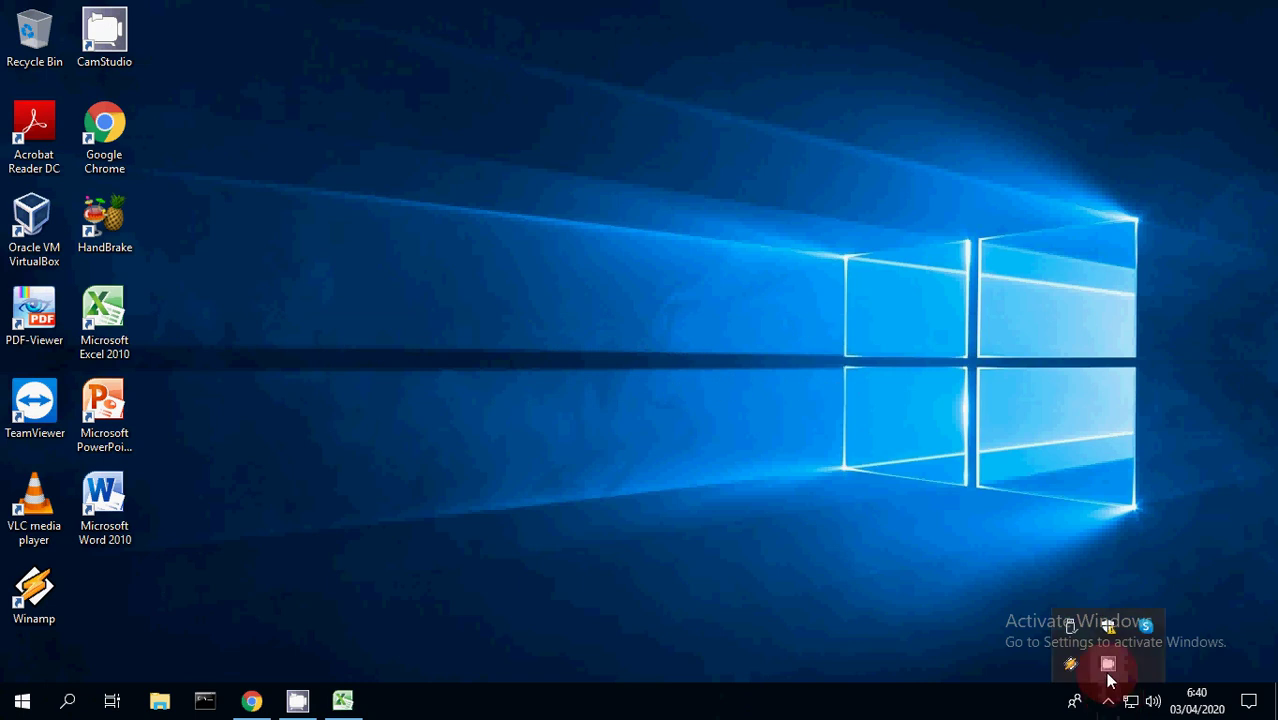
click(1108, 665)
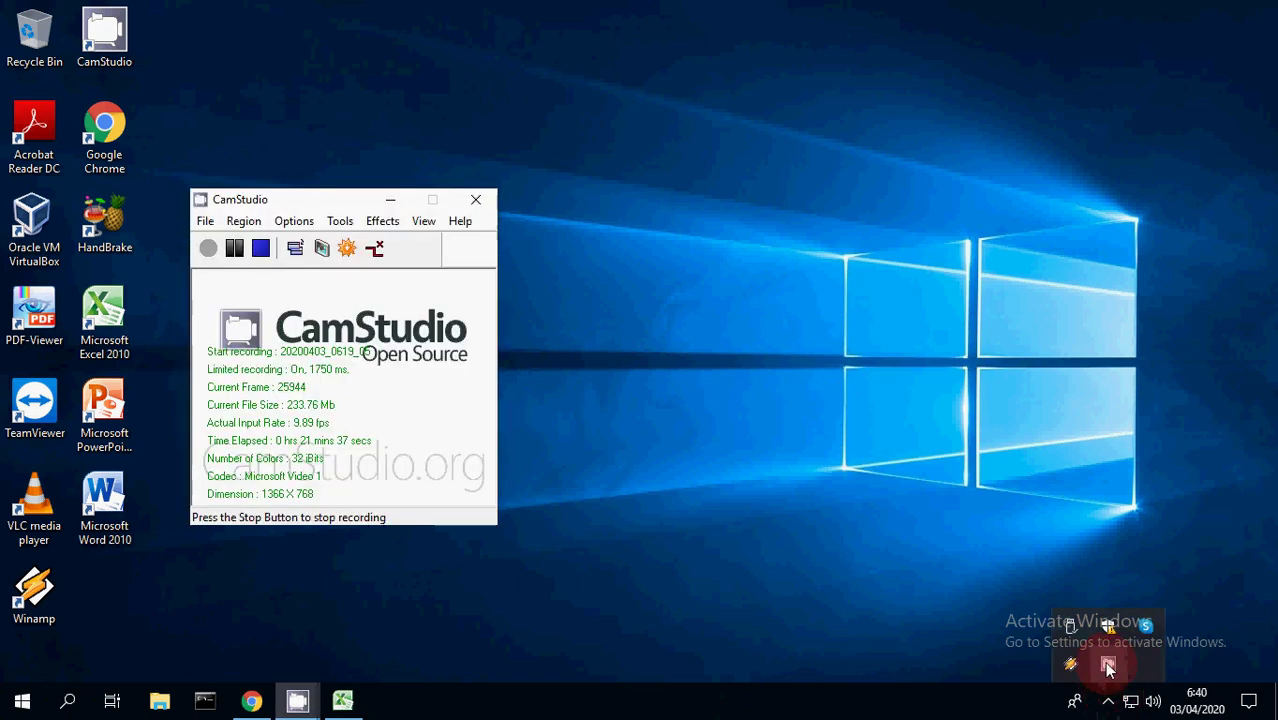